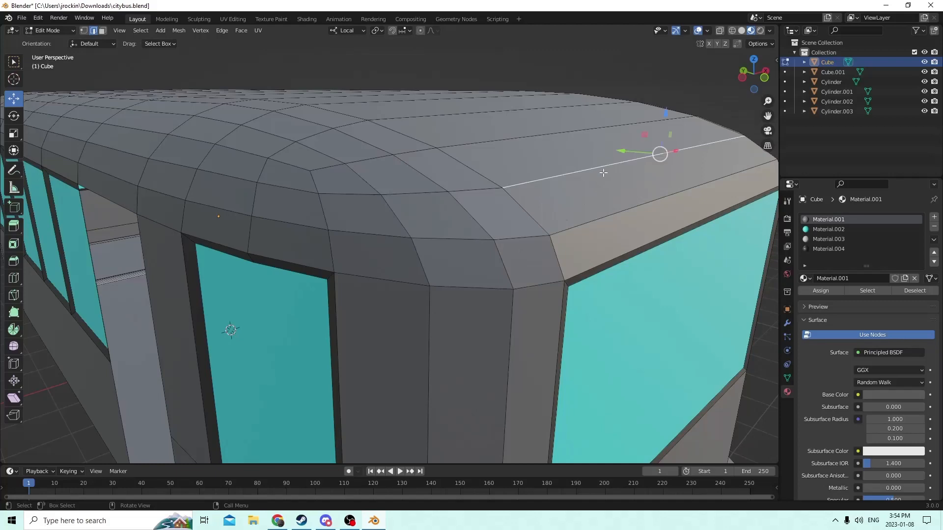
Step: Move the two selected front roof edges above the windshield about -0.0029 m along the local Y axis
middle_click_drag(599, 169, 640, 192)
middle_click_drag(693, 229, 661, 207)
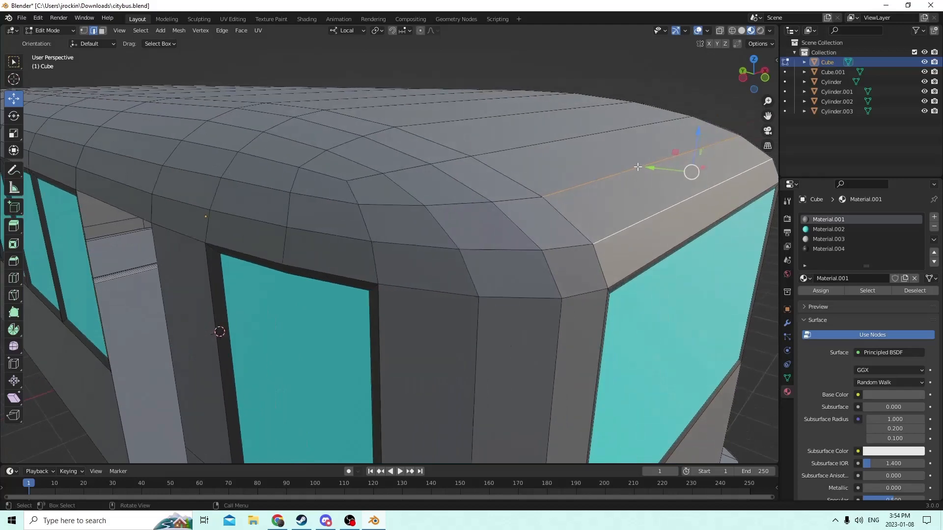
left_click(638, 168)
left_click_drag(628, 153, 665, 162)
middle_click_drag(665, 162, 687, 154)
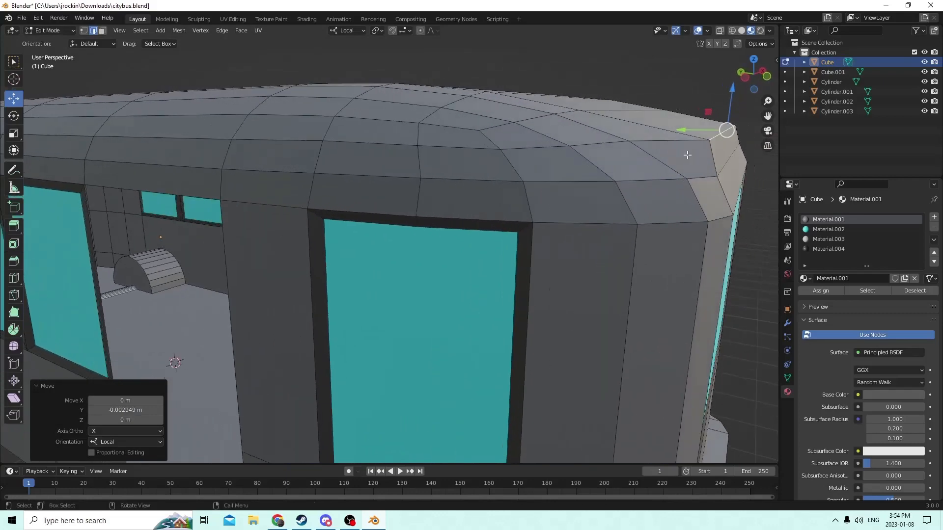
Step: Add the neighbouring front roof edge to the selection and shift it along local Y to square off the roof's front corner
left_click(722, 162, "shift")
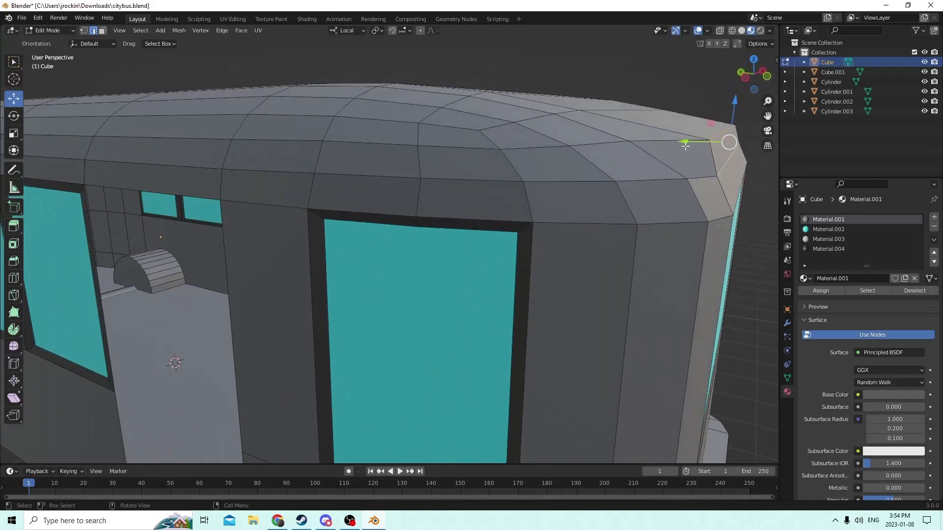
left_click_drag(685, 146, 700, 128)
left_click(736, 133)
middle_click_drag(700, 128, 609, 136)
Step: Dissolve the horizontal edge running across the band between the roof's front edge and the windshield
left_click(490, 223)
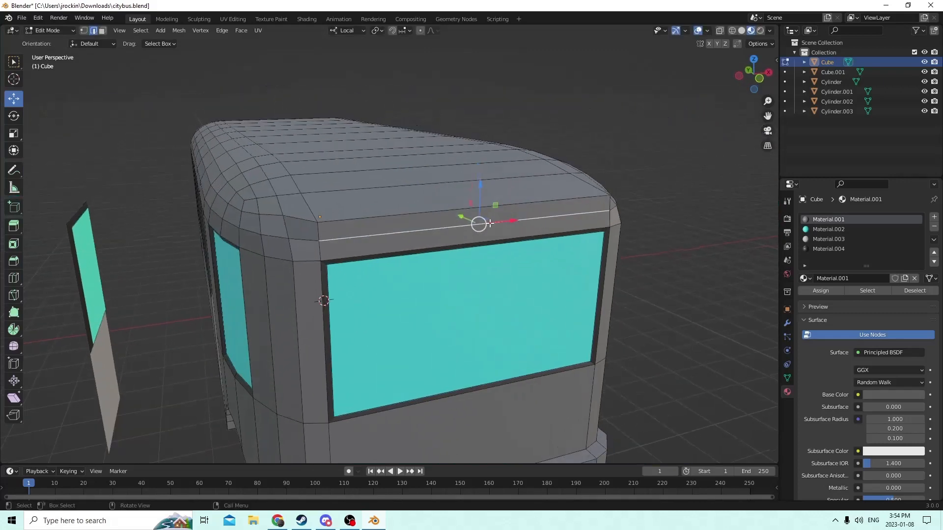
key("x")
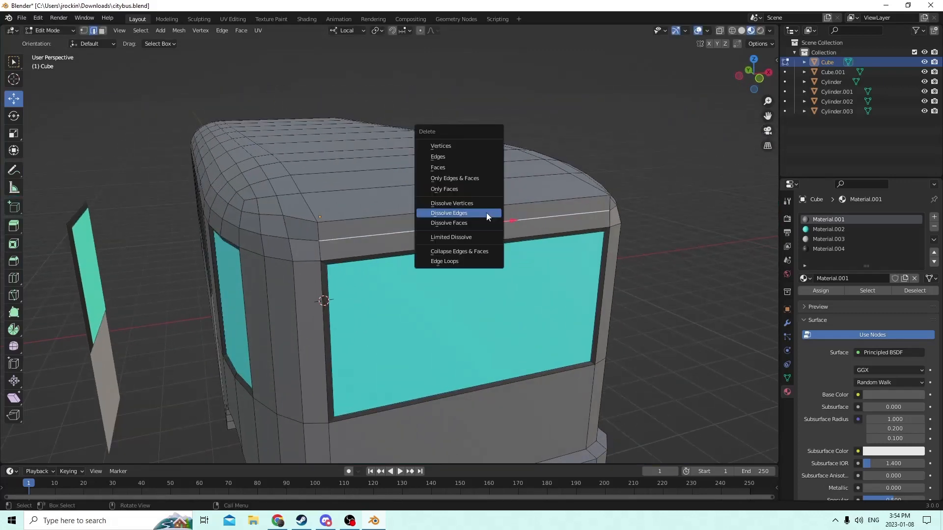
left_click(486, 213)
middle_click_drag(486, 213, 441, 211)
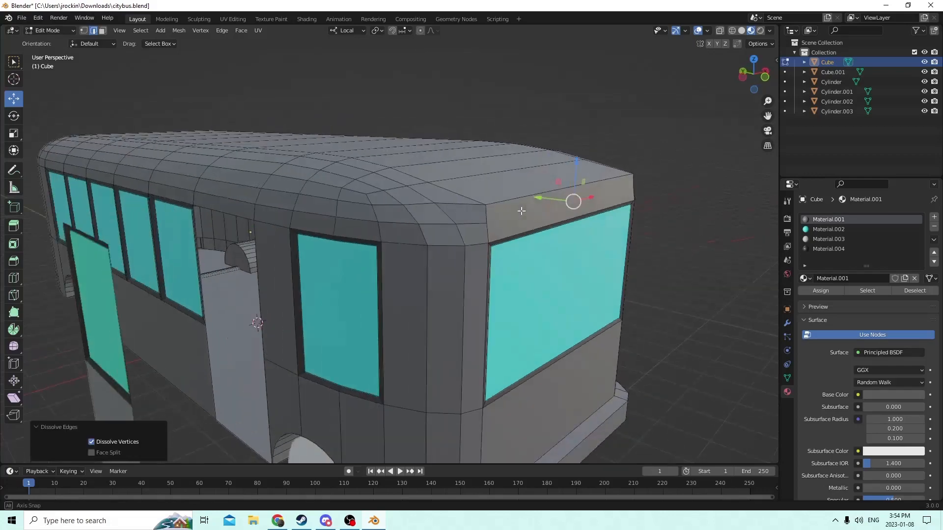
Step: In face selection mode, inset the long face above the windshield with a thickness of about 0.000093 m
left_click(299, 175)
mouse_move(299, 175)
middle_mouse_down()
mouse_move(326, 190)
mouse_move(315, 184)
middle_mouse_up()
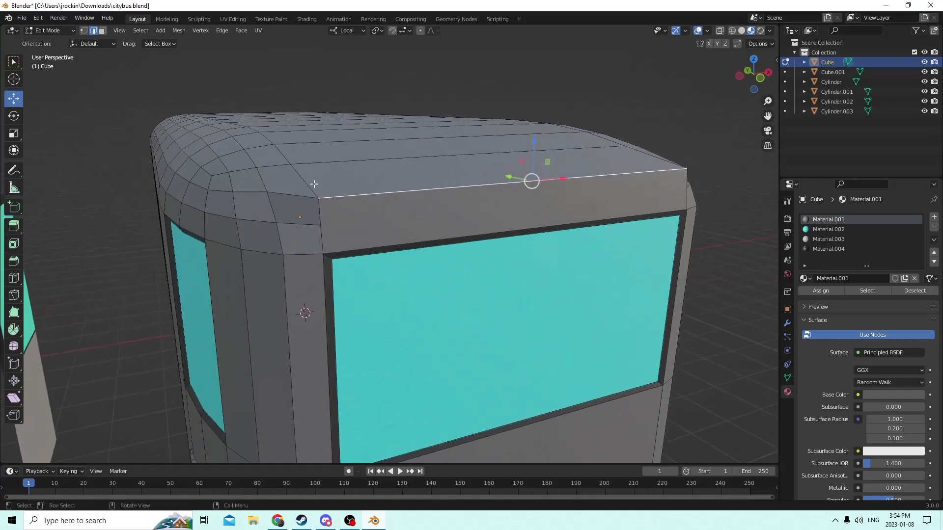
left_click(103, 31)
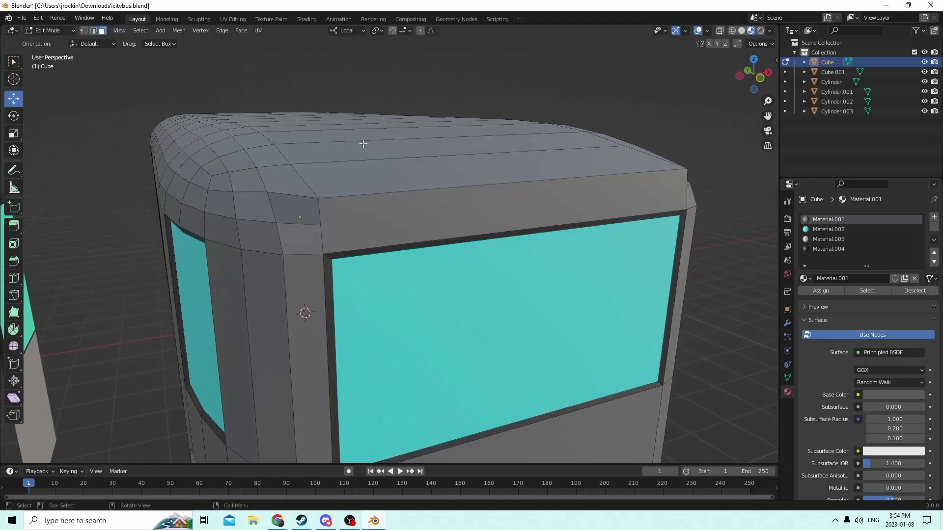
left_click(476, 213)
middle_click_drag(476, 213, 491, 215)
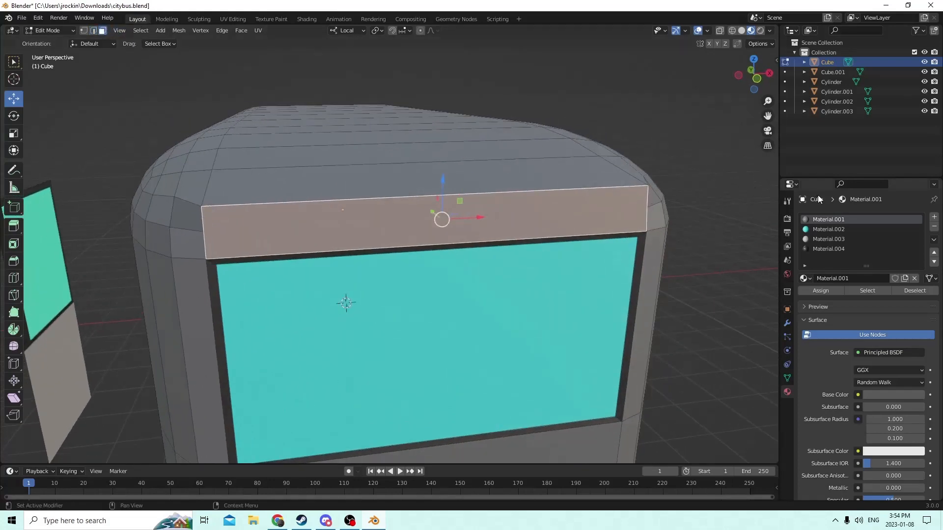
key("i")
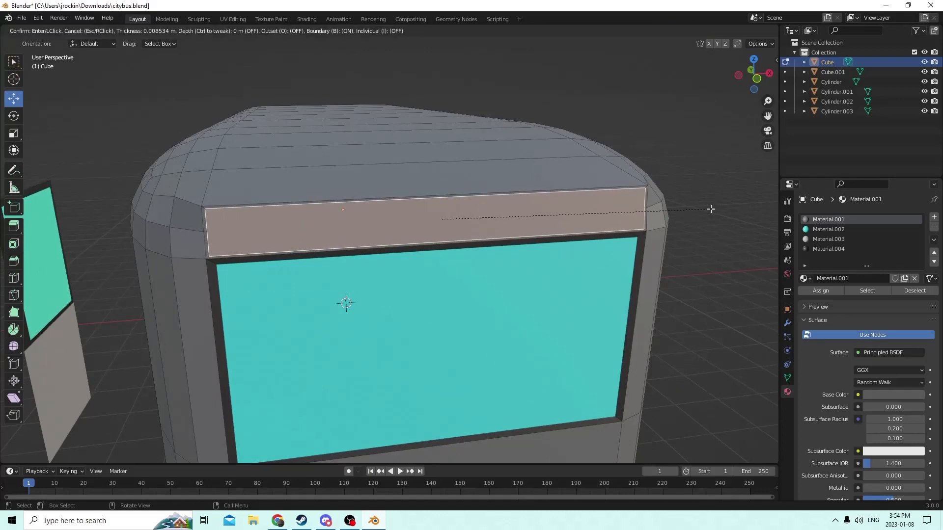
left_click(710, 209)
Step: Extrude the inset face above the windshield inward about 0.00042 m and check the recess in Object Mode
middle_click_drag(711, 209, 735, 307)
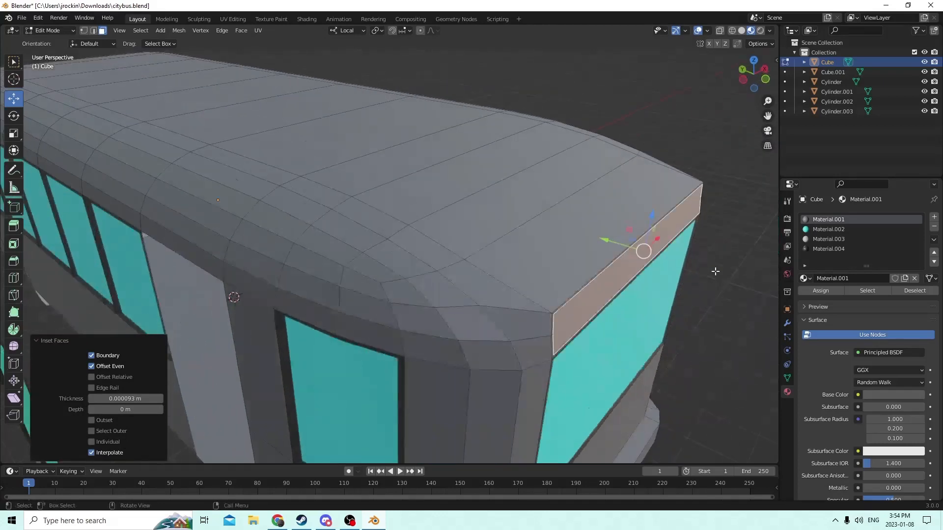
key("e")
left_click(731, 305)
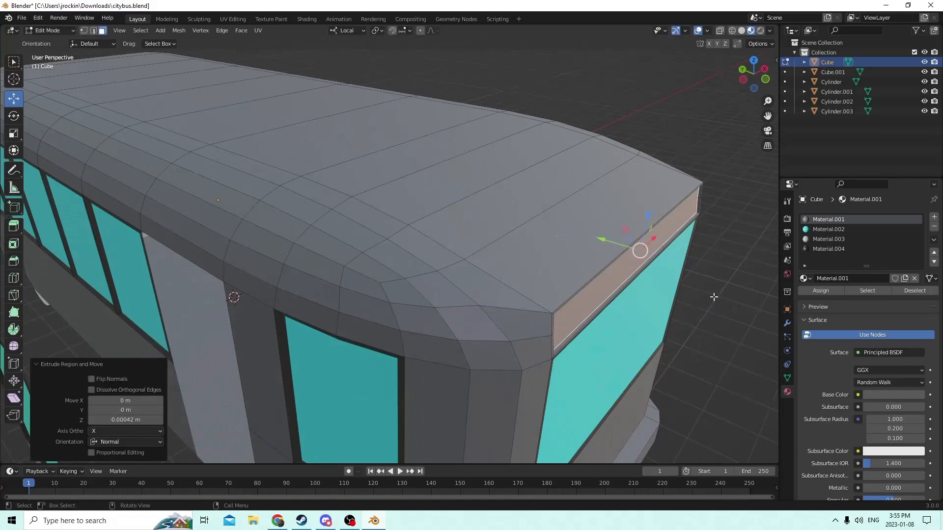
middle_click_drag(731, 306, 578, 259)
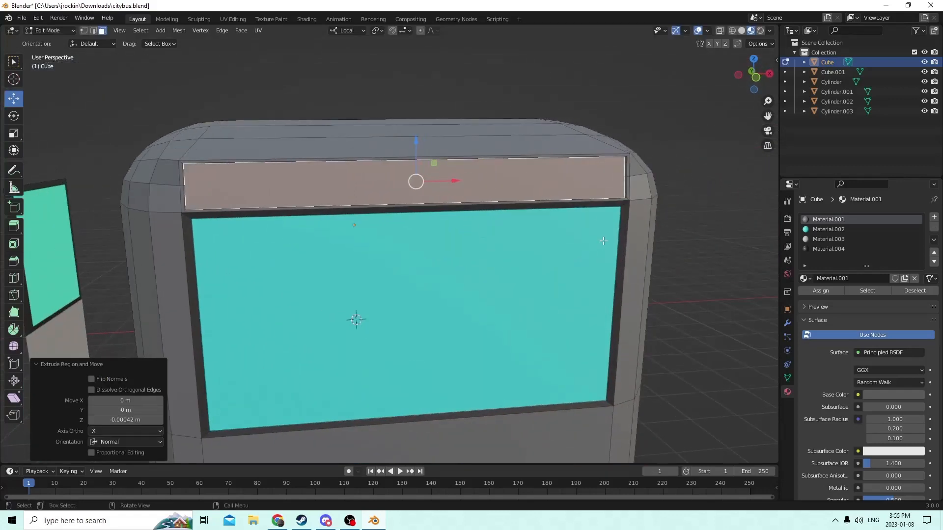
key("Tab")
mouse_move(620, 234)
middle_mouse_down()
mouse_move(595, 241)
mouse_move(604, 242)
middle_mouse_up()
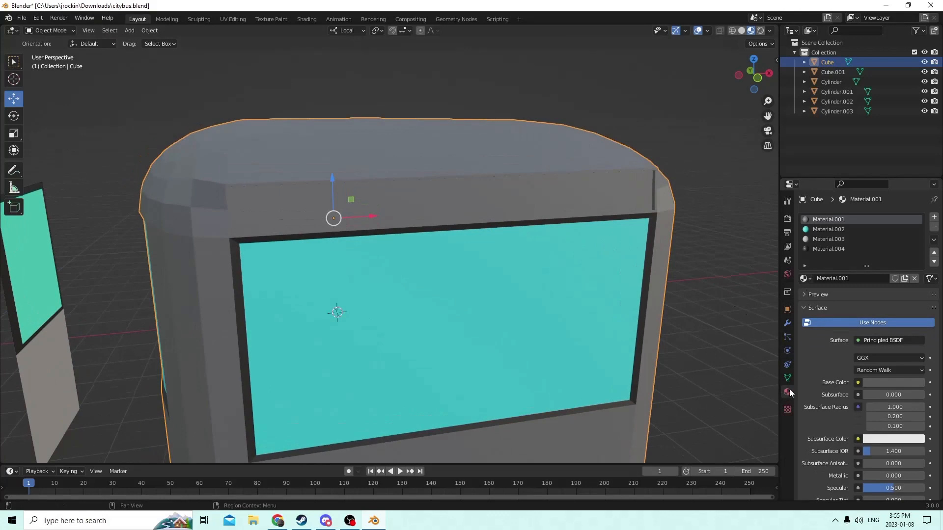
middle_click_drag(717, 247, 706, 250)
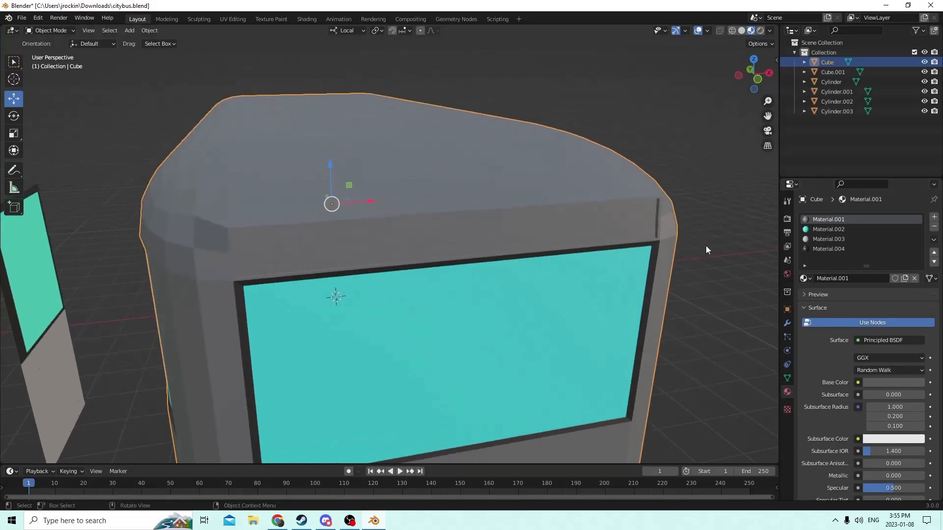
Step: Back in Edit Mode, create a new material with a yellow-green base color and assign it to the recessed face
key("Tab")
middle_click_drag(400, 240, 615, 206)
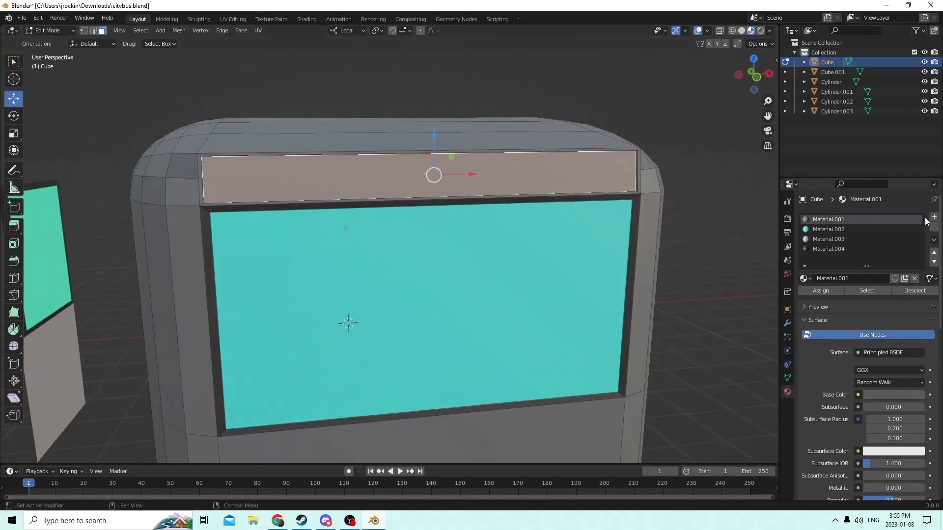
left_click(934, 217)
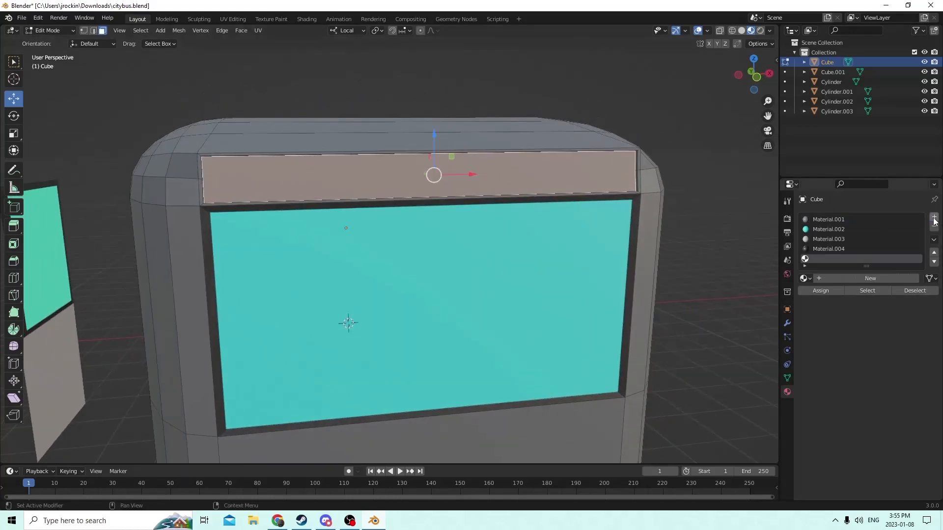
left_click(850, 278)
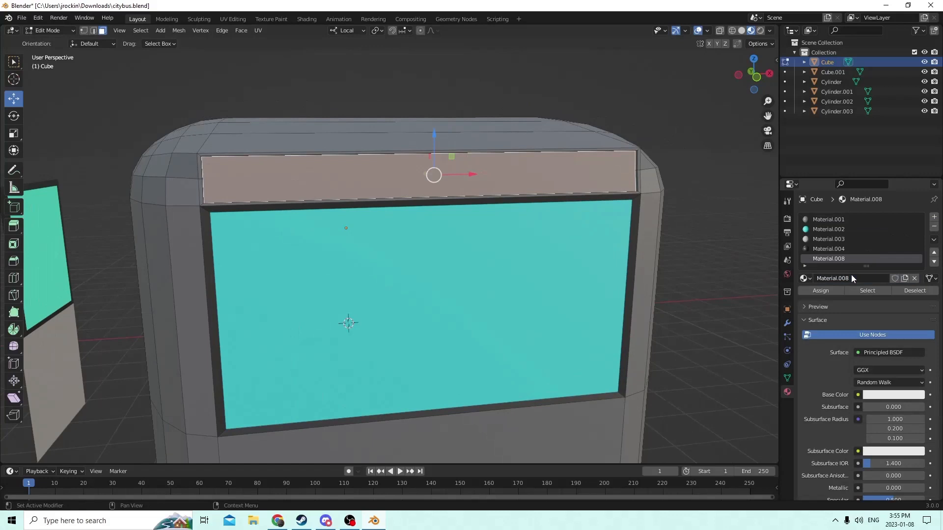
left_click(879, 395)
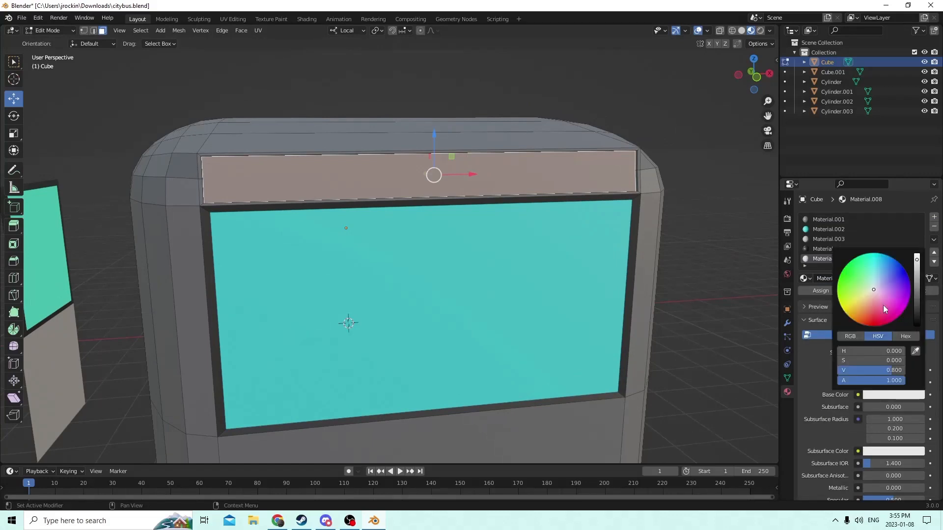
left_click_drag(874, 295, 858, 298)
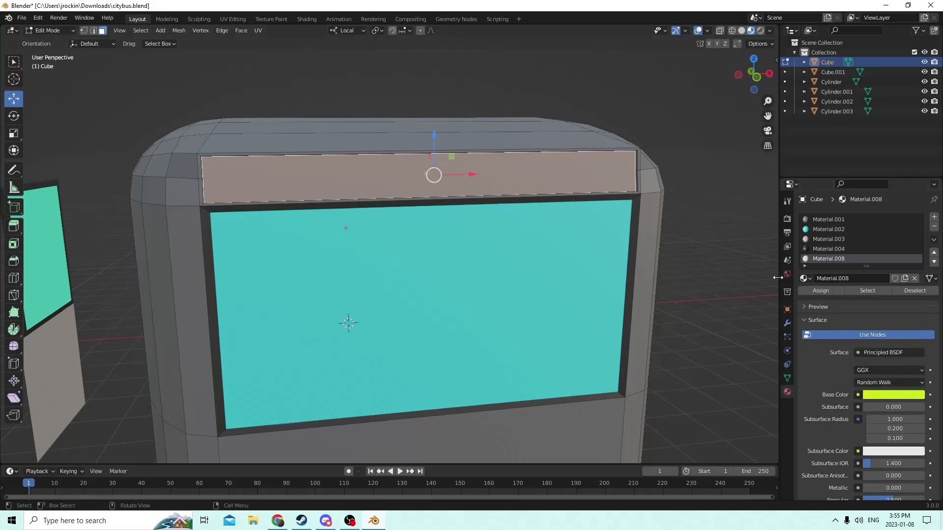
middle_click_drag(705, 263, 254, 222)
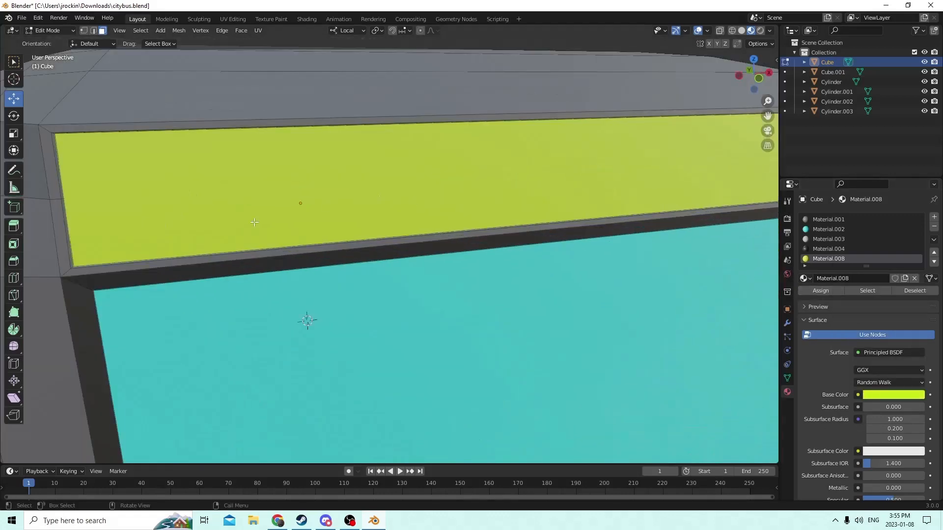
Step: Select the narrow border faces along the bottom of the yellow-green panel
middle_click_drag(80, 281, 87, 285)
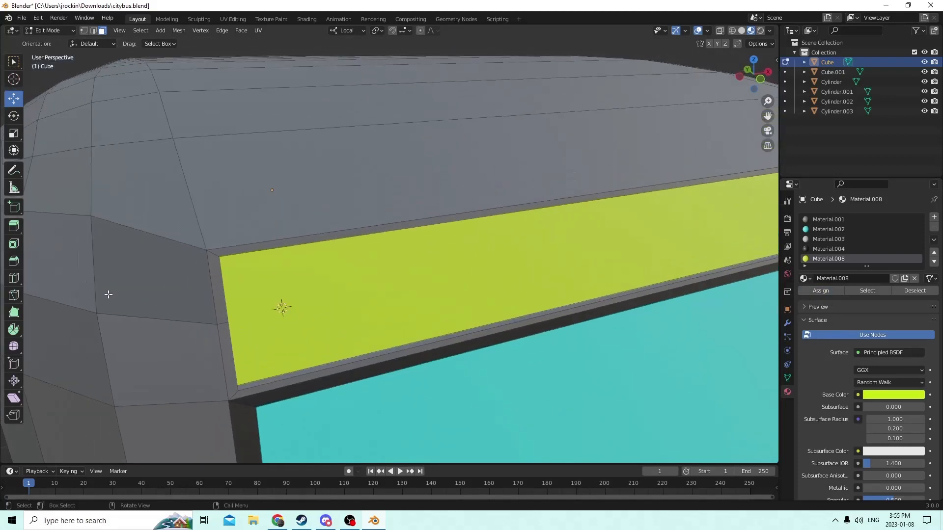
left_click(263, 387)
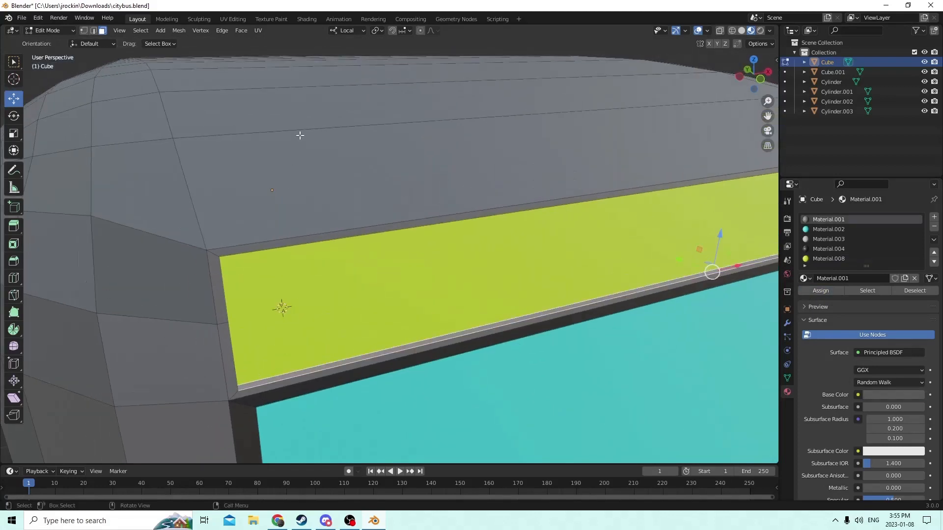
key("alt+a")
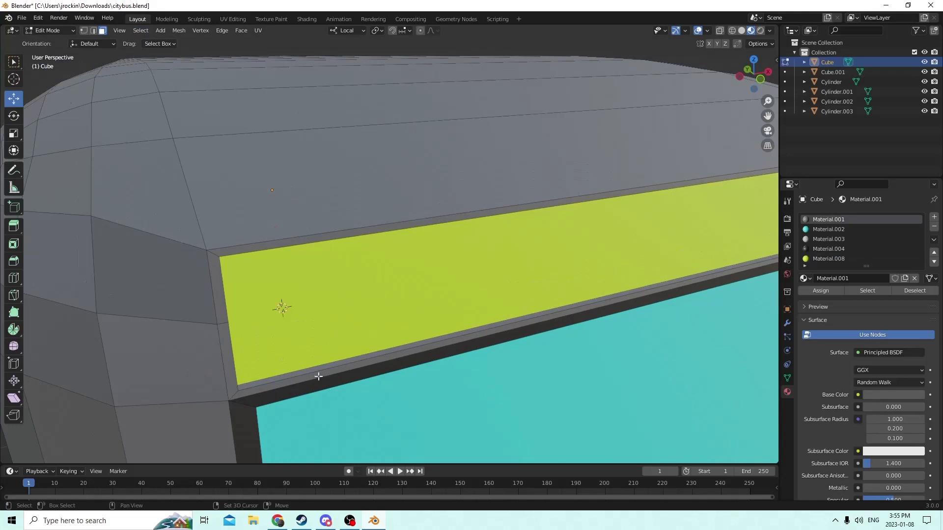
left_click(314, 376)
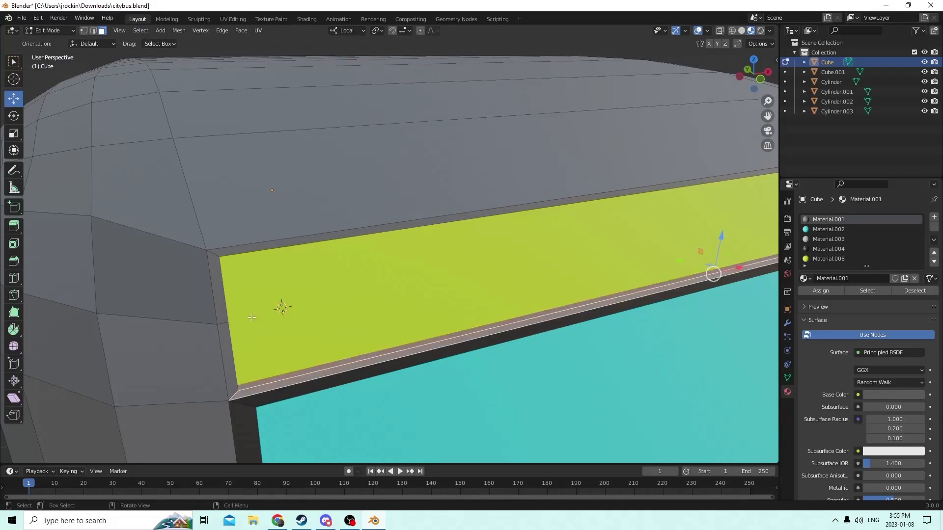
middle_click_drag(312, 377, 239, 318)
scroll(174, 321, "down", 3)
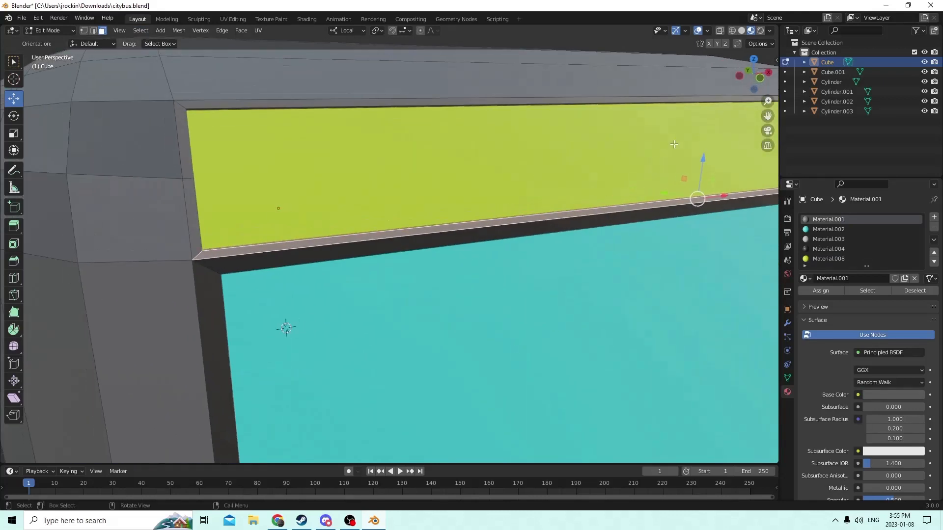
left_click_drag(769, 113, 450, 140)
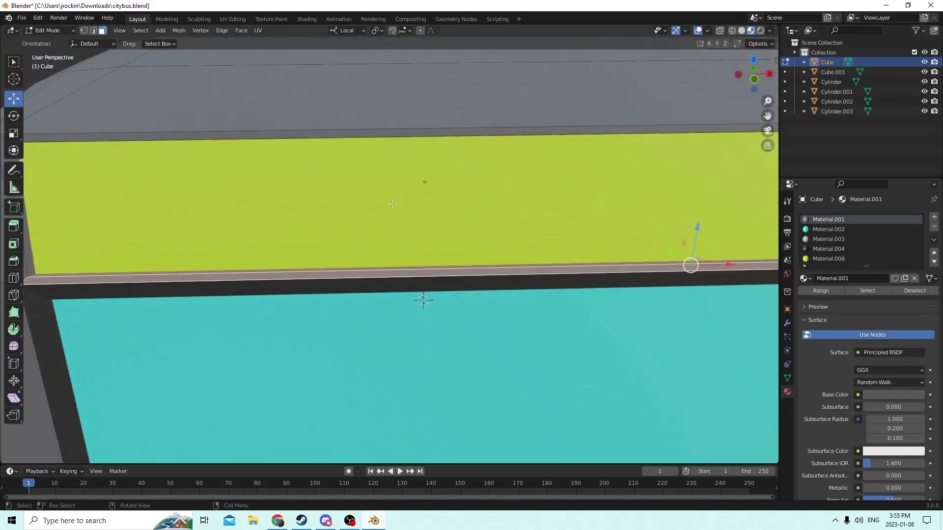
middle_click_drag(393, 203, 398, 204)
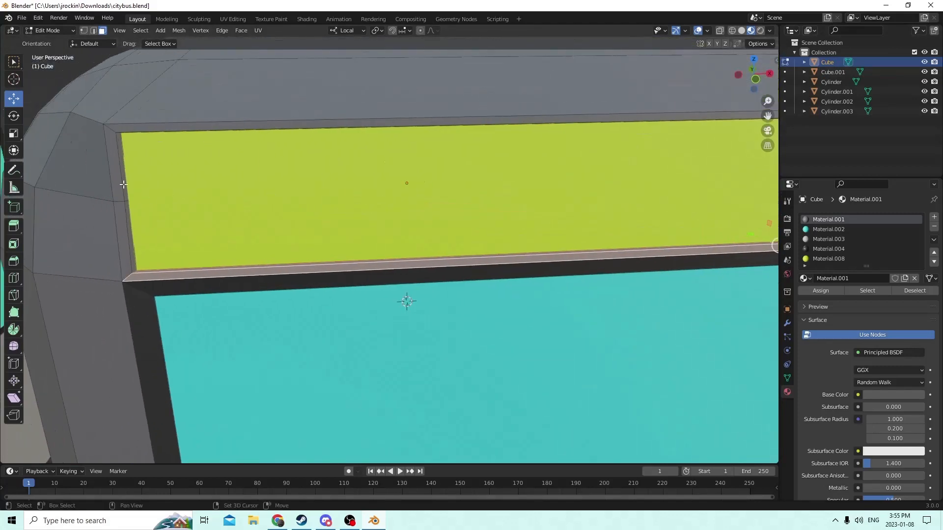
Step: Add the inner and outer border faces on the panel's left side to the selection
left_click(123, 237, "shift")
left_click(123, 174, "shift")
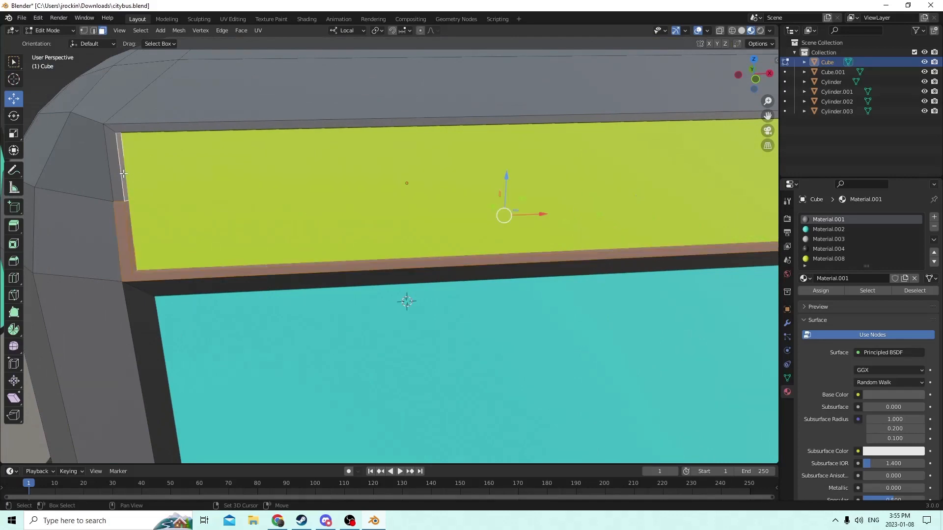
left_click(114, 171, "shift")
middle_click_drag(120, 172, 126, 160)
scroll(126, 160, "down", 3)
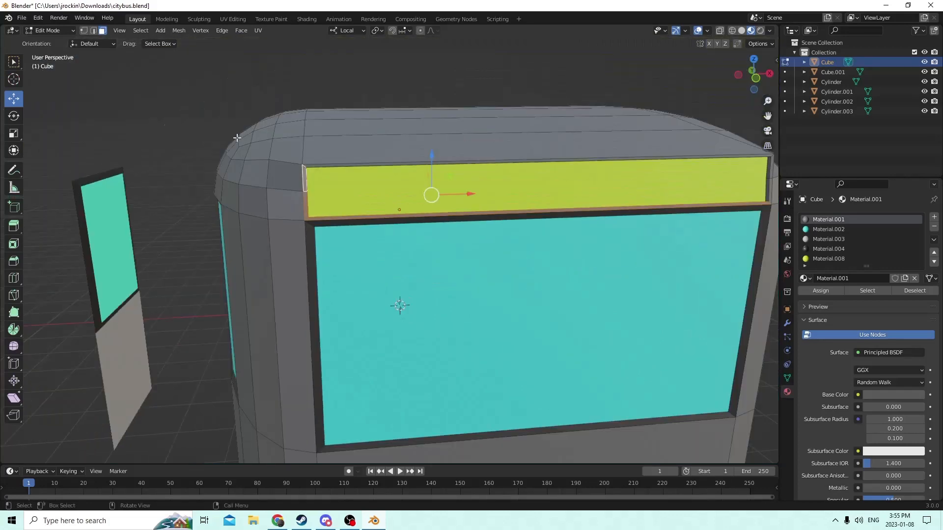
Step: Add the narrow border faces along the upper side of the yellow-green panel to the selection
middle_click_drag(289, 138, 731, 152)
middle_click_drag(765, 116, 682, 105)
middle_click_drag(599, 130, 624, 97)
scroll(624, 97, "up", 2)
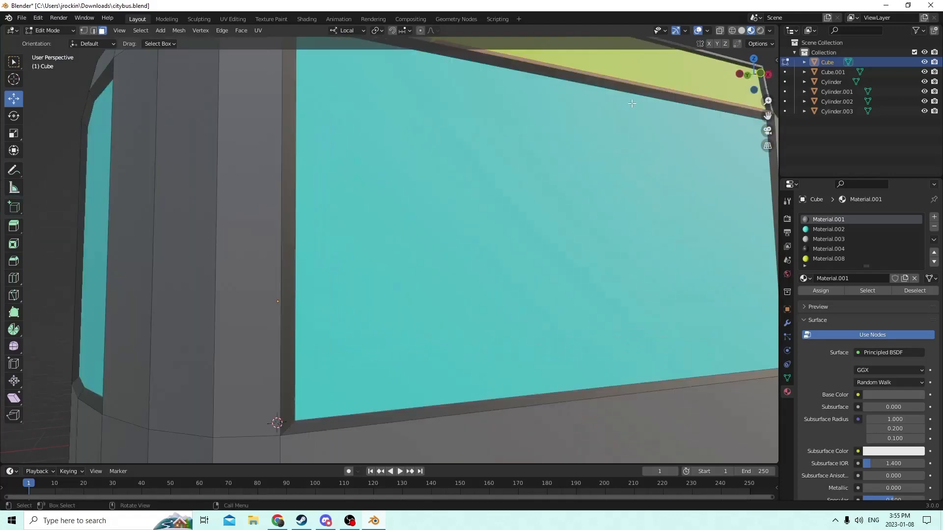
left_click_drag(767, 116, 751, 309)
scroll(629, 129, "up", 2)
middle_click_drag(629, 129, 641, 143)
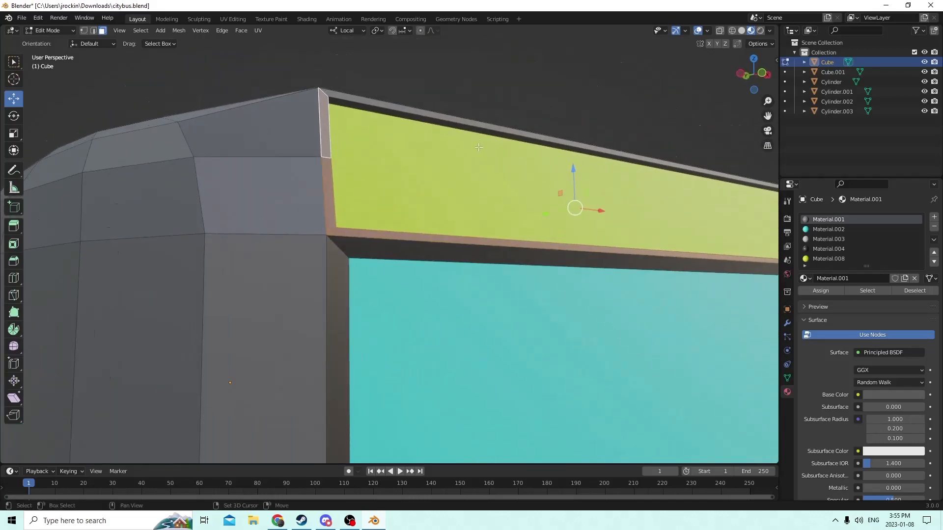
left_click(481, 128)
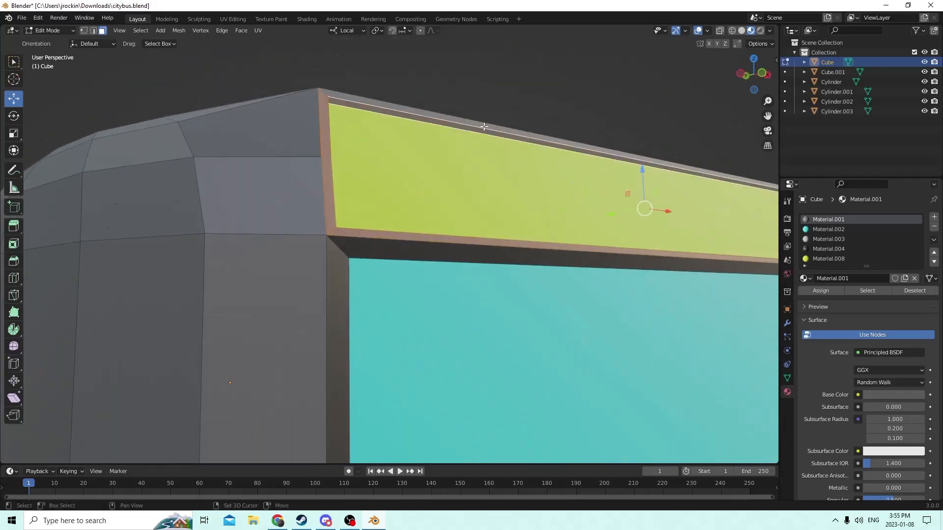
middle_click_drag(484, 127, 562, 136)
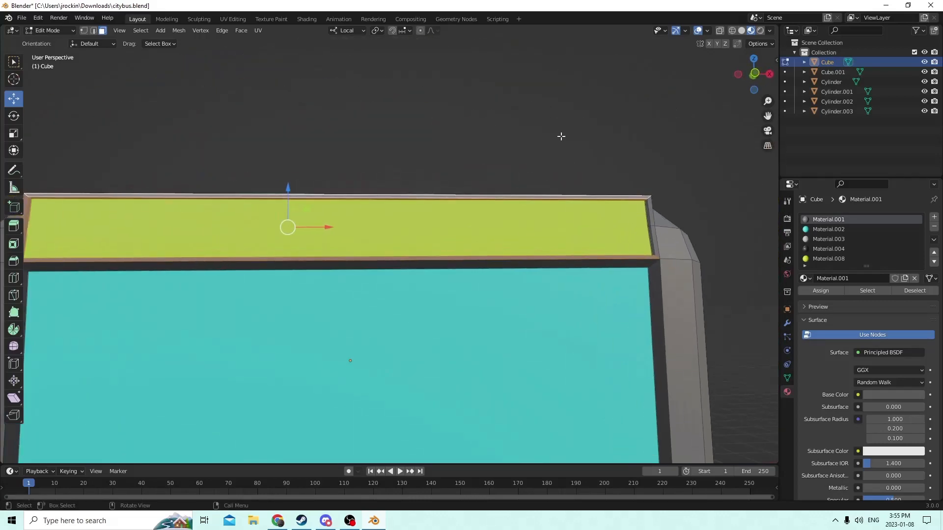
Step: Add the inner and outer border faces on the yellow-green panel's right side to the selection
middle_click_drag(652, 174, 675, 254)
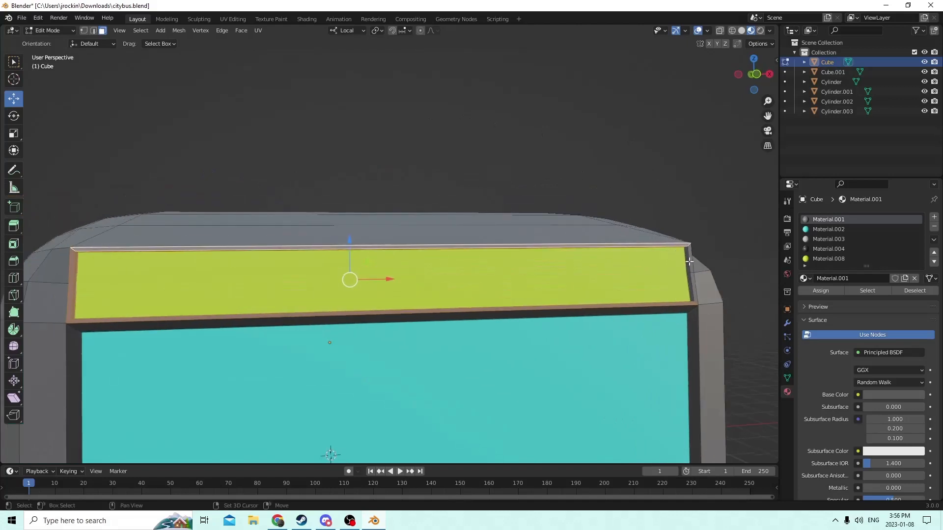
left_click(687, 262, "shift")
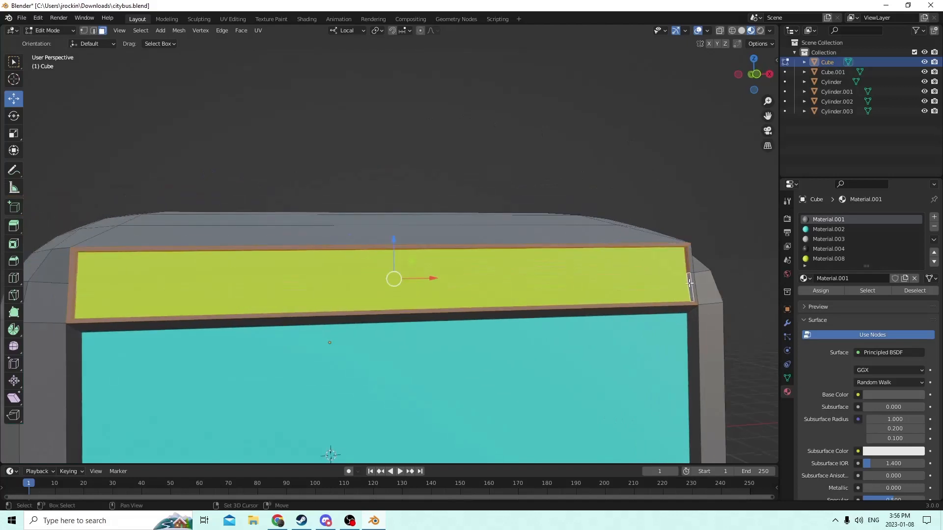
left_click(694, 285, "shift")
middle_click_drag(691, 259, 751, 212)
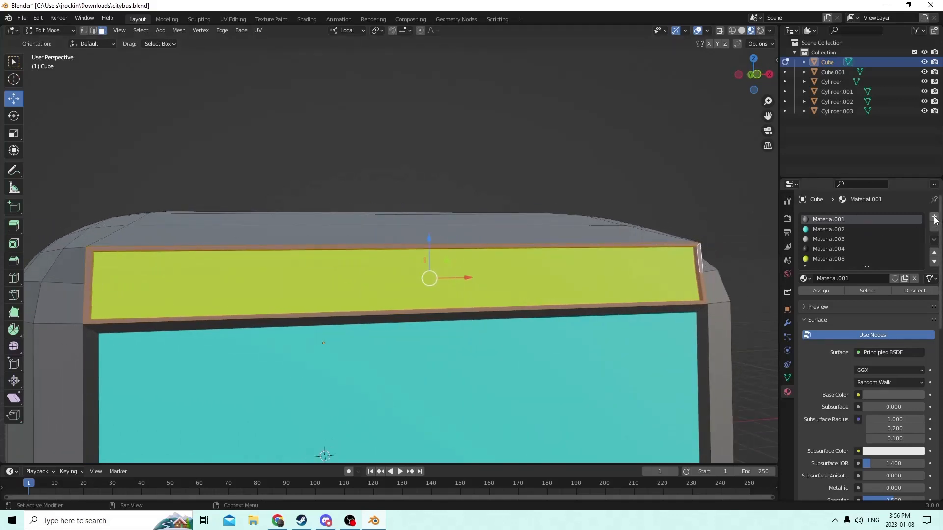
Step: Create a new material with a red base color (H 0.997, S 0.974, V 0.800) and assign it to the selected border faces
left_click(937, 218)
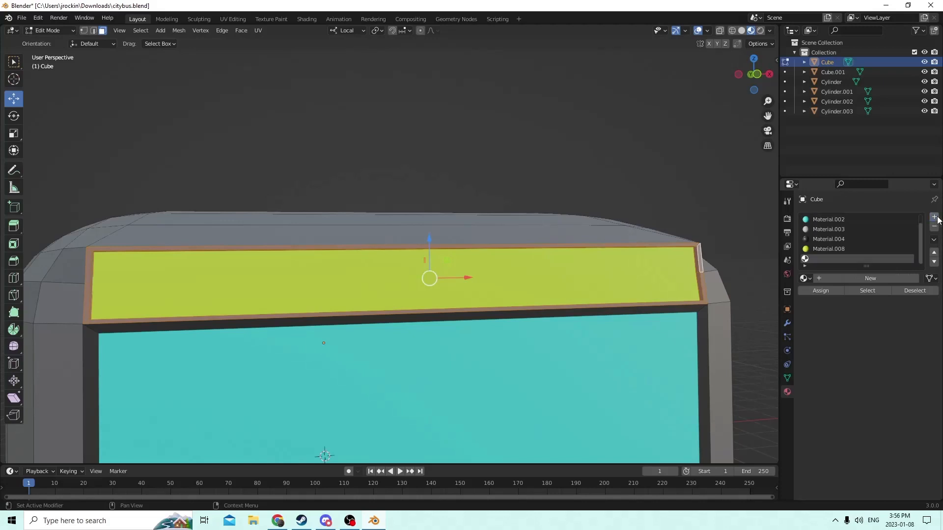
left_click(870, 278)
left_click(876, 394)
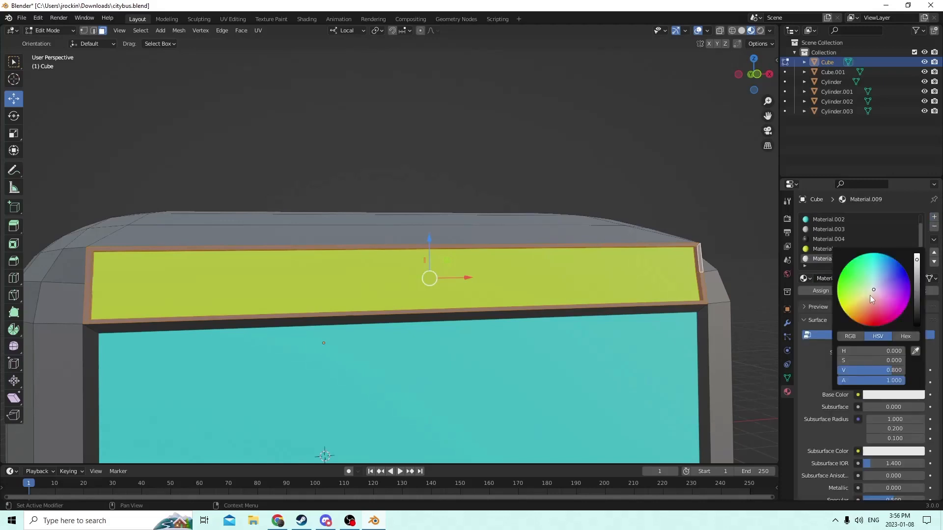
left_click_drag(871, 289, 880, 316)
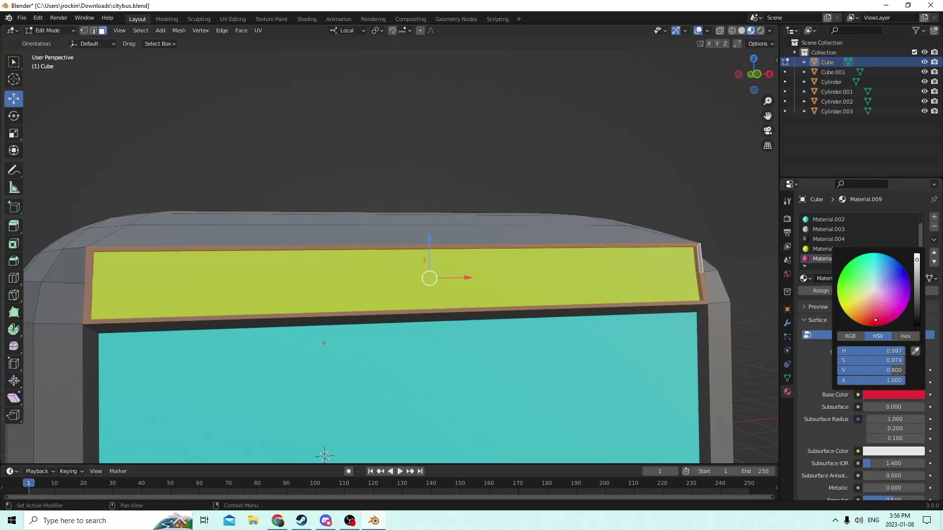
left_click(814, 289)
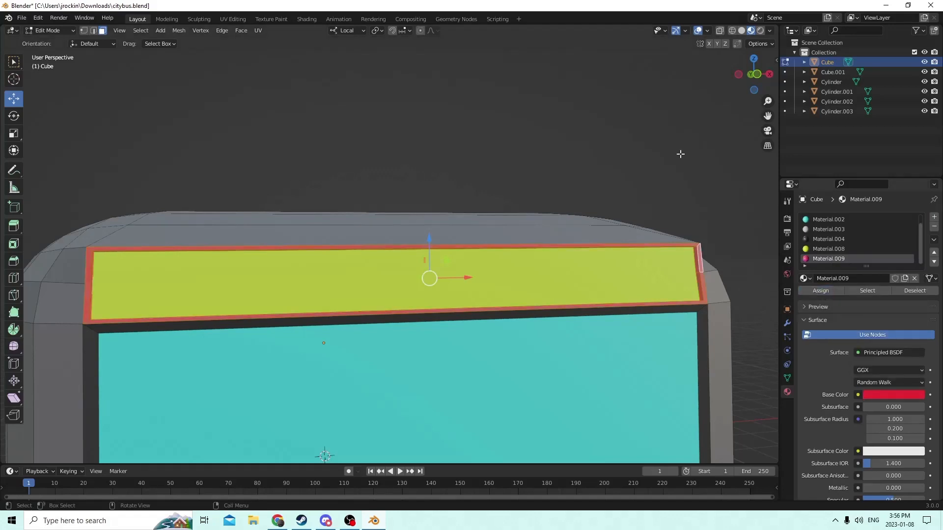
Step: Inspect the red-framed sign panel from several angles, along with the roof and the bus's front interior
middle_click_drag(614, 140, 525, 172)
scroll(484, 179, "up", 4)
scroll(484, 179, "down", 2)
middle_click_drag(444, 224, 395, 254)
scroll(490, 225, "up", 1)
middle_click_drag(475, 225, 615, 264)
scroll(615, 264, "down", 3)
middle_click_drag(555, 255, 639, 278)
scroll(561, 270, "up", 6)
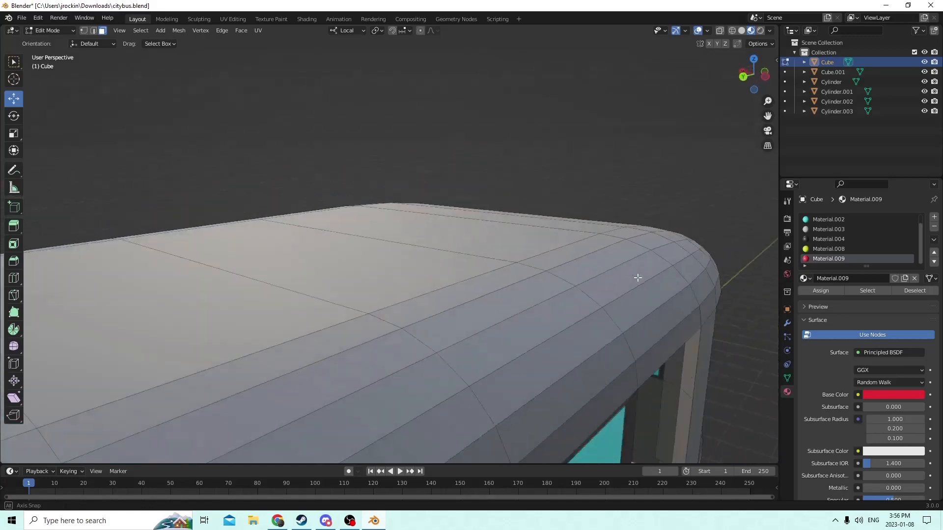
scroll(639, 277, "up", 3)
middle_click_drag(565, 275, 686, 200)
middle_click_drag(766, 114, 530, 206)
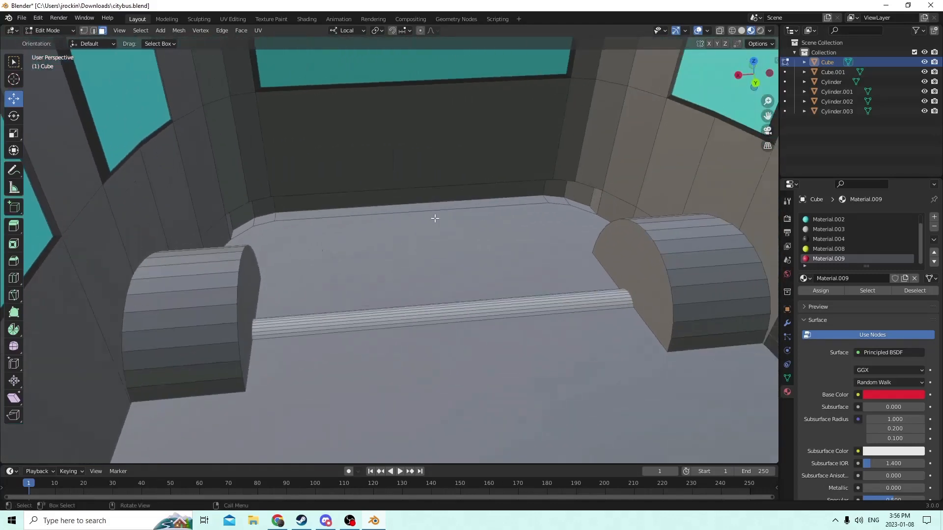
Step: Fill a face between the floor's front edge and the lower edge of the front wall inside the bus
left_click(428, 213)
left_click(425, 210)
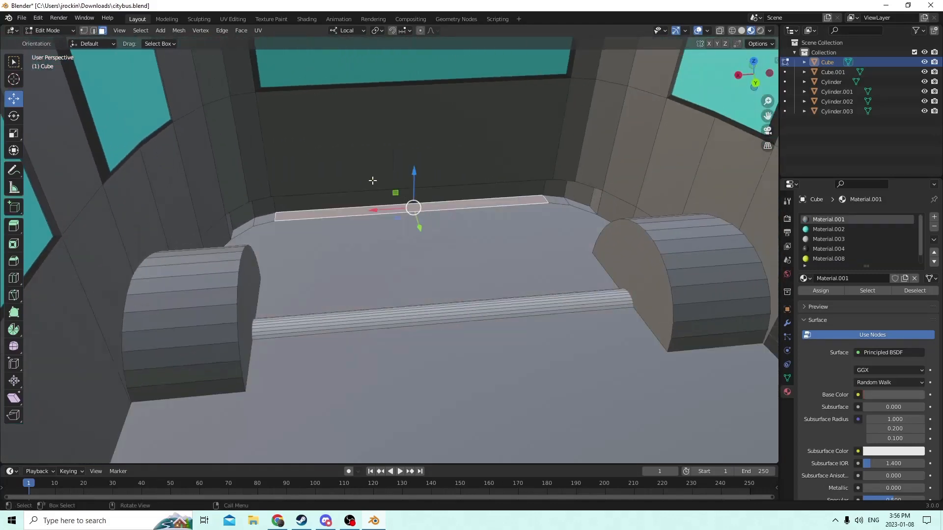
left_click(94, 31)
left_click(341, 218)
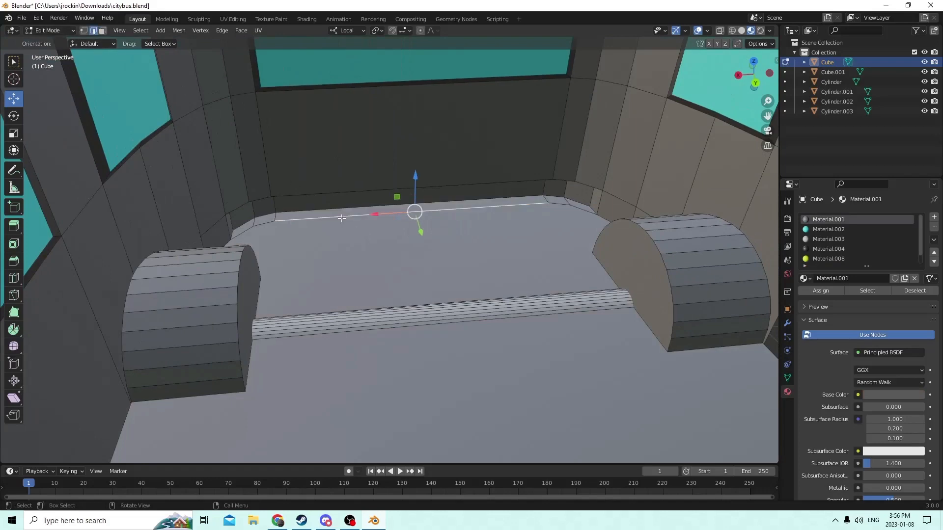
middle_click_drag(335, 195, 254, 191)
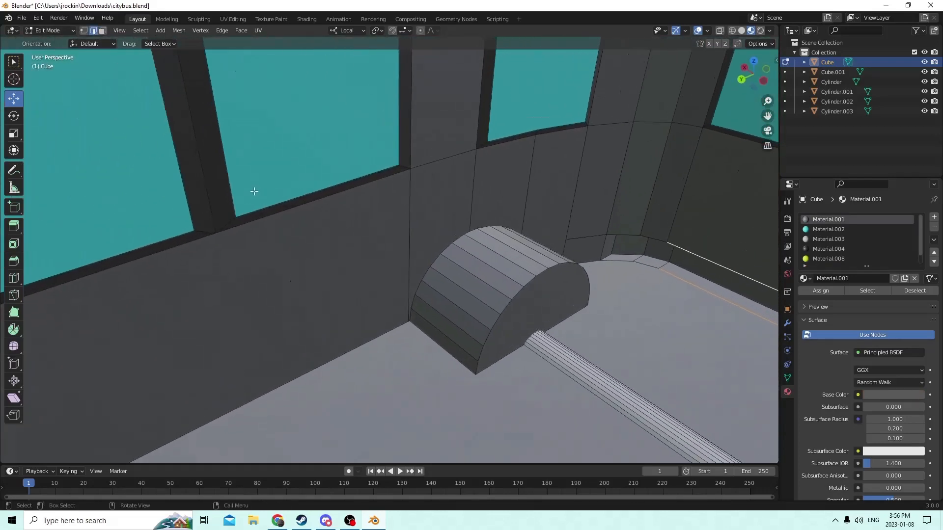
middle_click_drag(417, 177, 621, 189)
key("f")
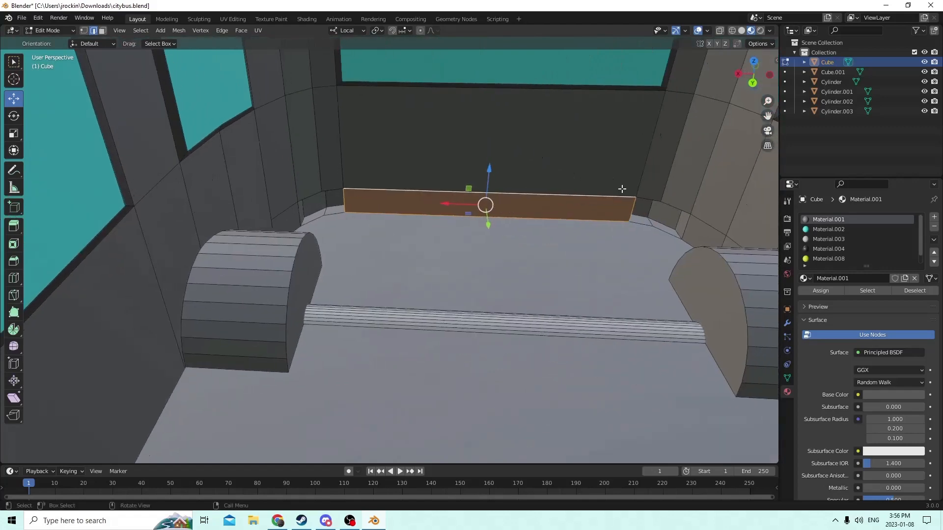
Step: Fill the gaps between the floor and the walls at both curved front corners of the interior
left_click(337, 212)
middle_click_drag(334, 199, 496, 189)
left_click(425, 186)
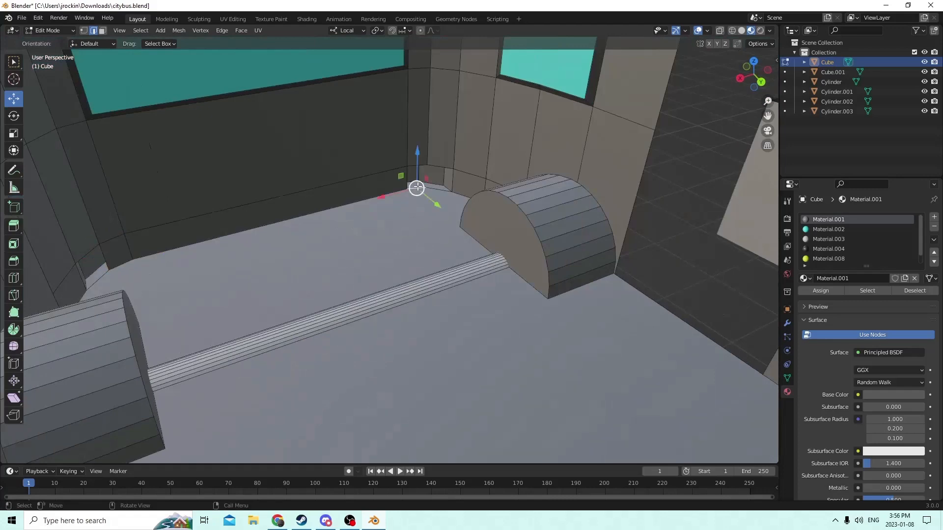
left_click(438, 183)
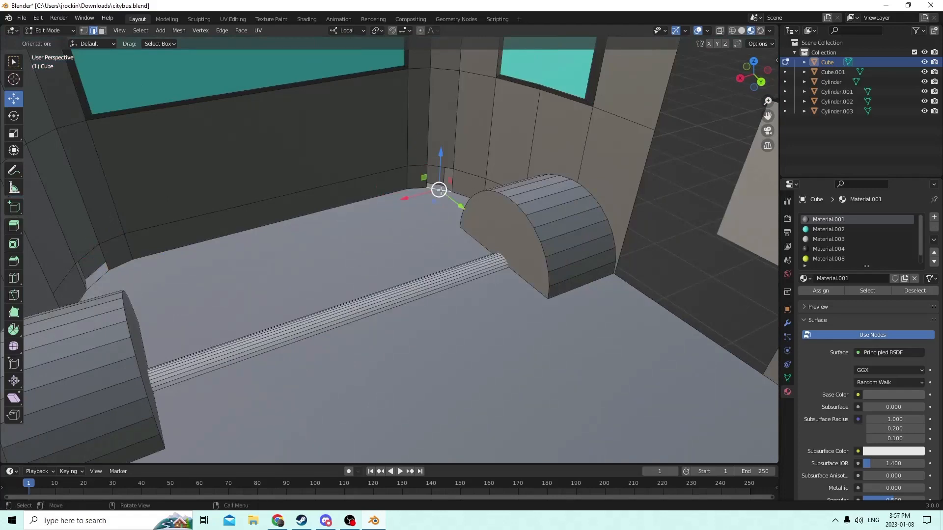
middle_click_drag(441, 167, 490, 157)
left_click(441, 259)
middle_click_drag(442, 260, 531, 203)
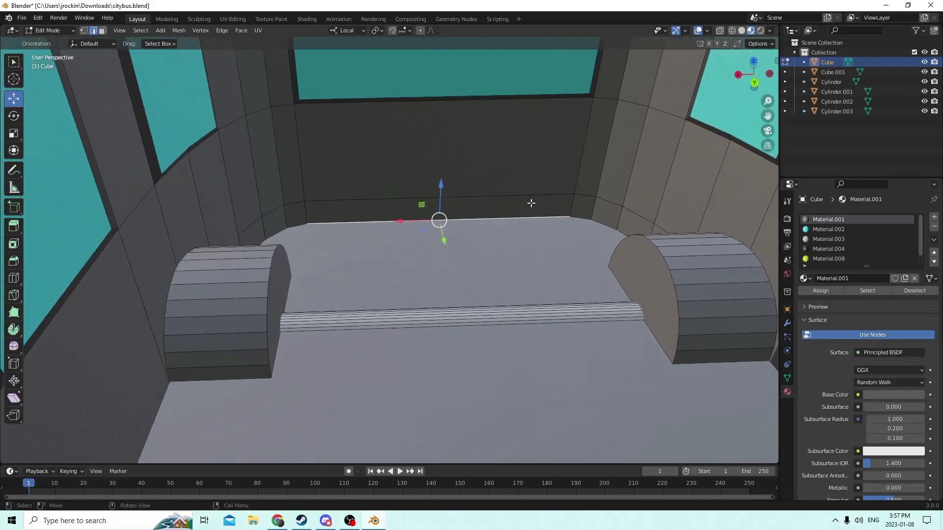
Step: Fill a vertical panel across the front interior between the side-wall edges running from the floor up to the front side windows
middle_click_drag(754, 118, 563, 146)
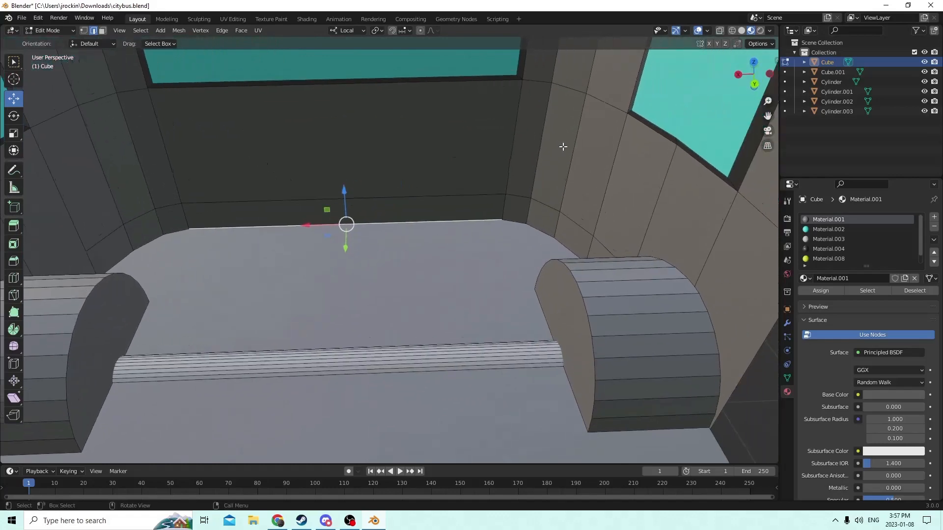
left_click(589, 249)
left_click(612, 170, "shift")
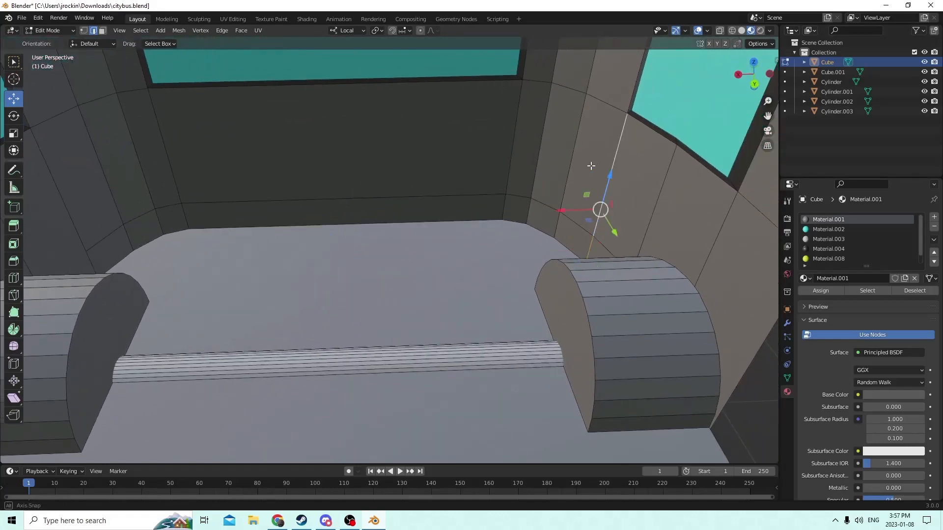
middle_click_drag(612, 169, 529, 161)
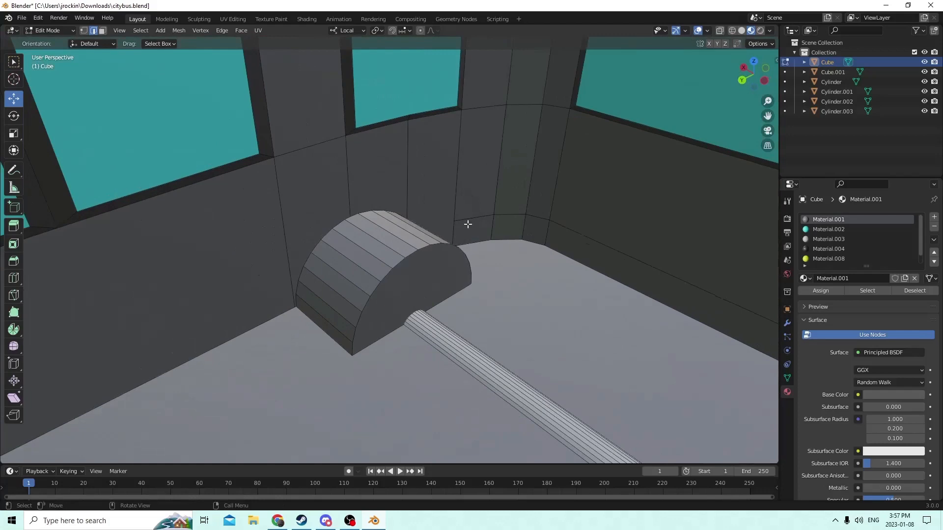
left_click(453, 179, "shift")
middle_click_drag(457, 177, 480, 177)
key("f")
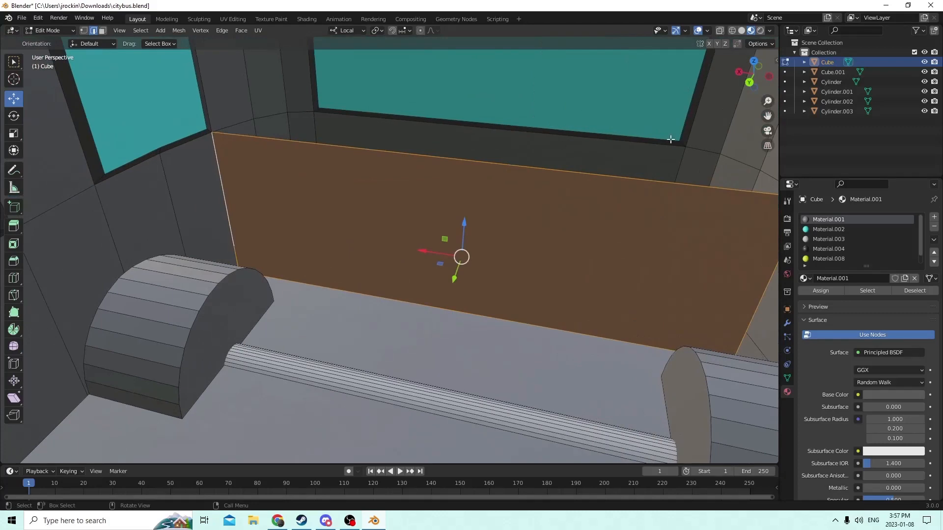
middle_click_drag(670, 140, 375, 165)
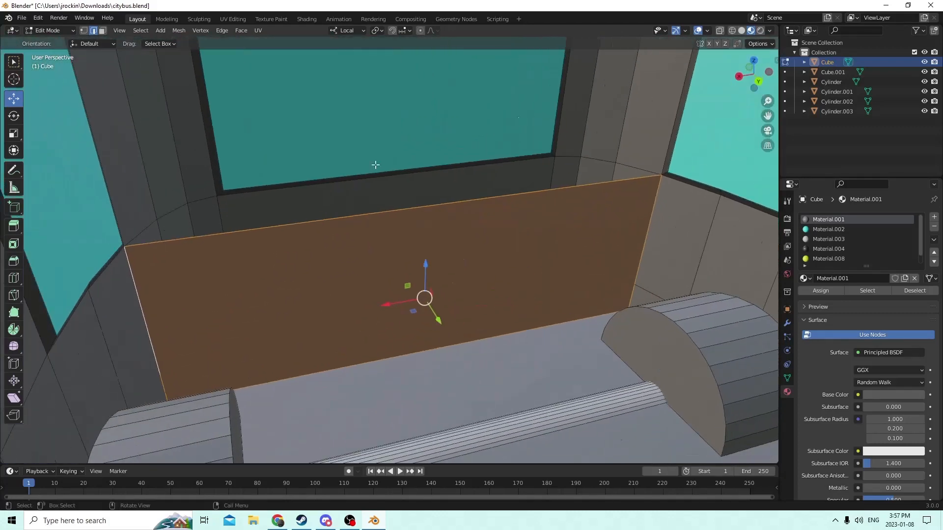
Step: Fill a horizontal face between the curved edge path below the windshield and the vertical panel's upper edge
left_click(141, 233)
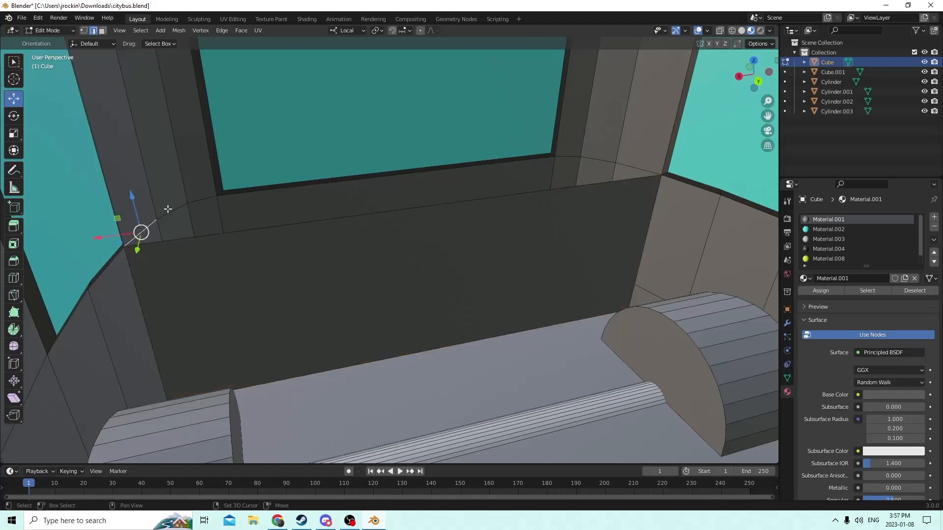
left_click(567, 155, "ctrl")
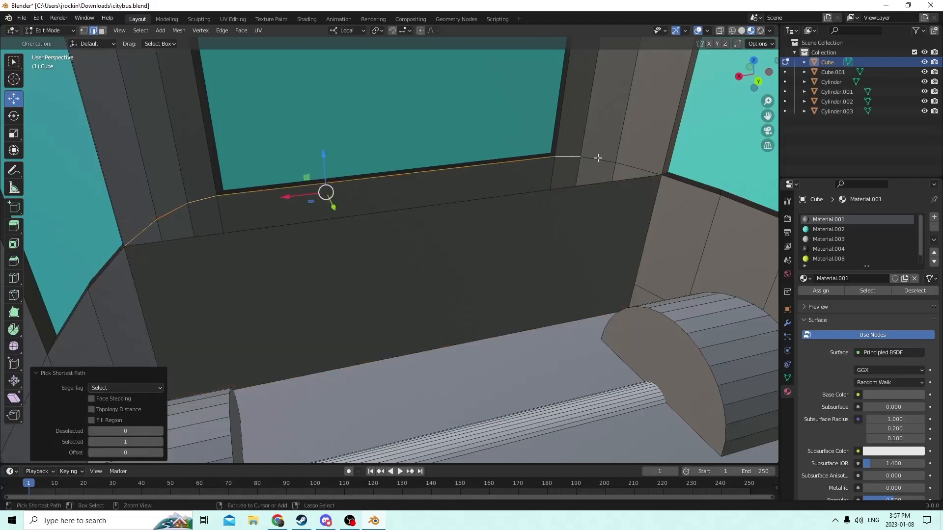
left_click(589, 184, "shift")
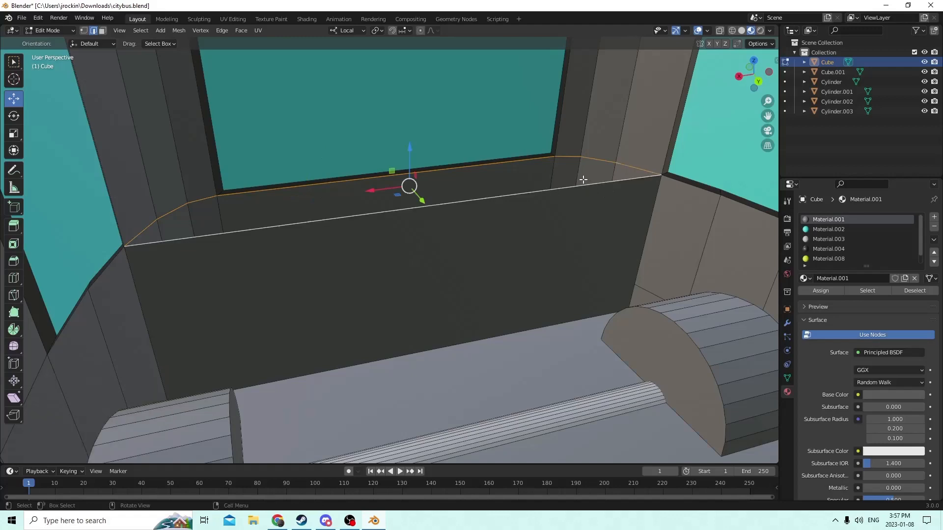
key("f")
middle_click_drag(582, 180, 458, 213)
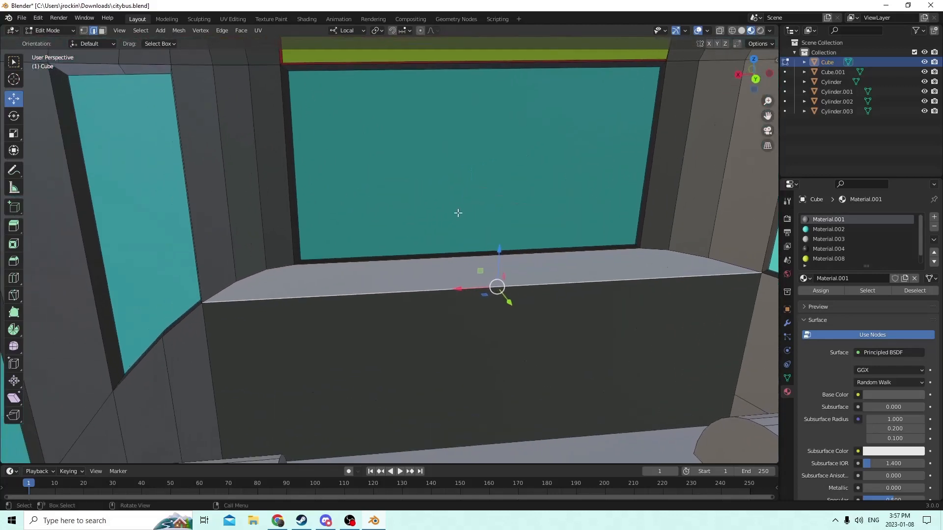
left_click_drag(499, 254, 500, 262)
right_click(500, 263)
middle_click_drag(459, 237, 486, 250)
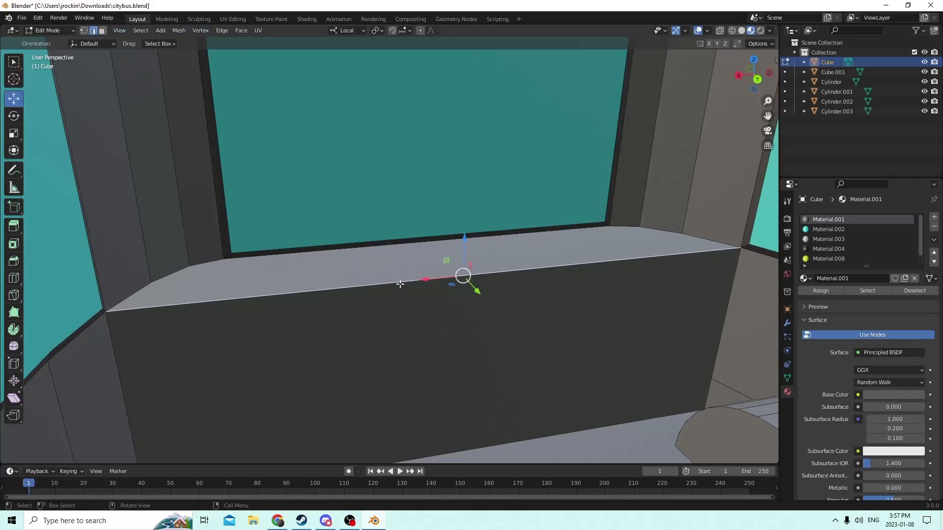
Step: Bevel the edge between the dashboard's horizontal face and its vertical panel with a width of about 0.00017 m
middle_click_drag(569, 226, 547, 365)
left_click(489, 334)
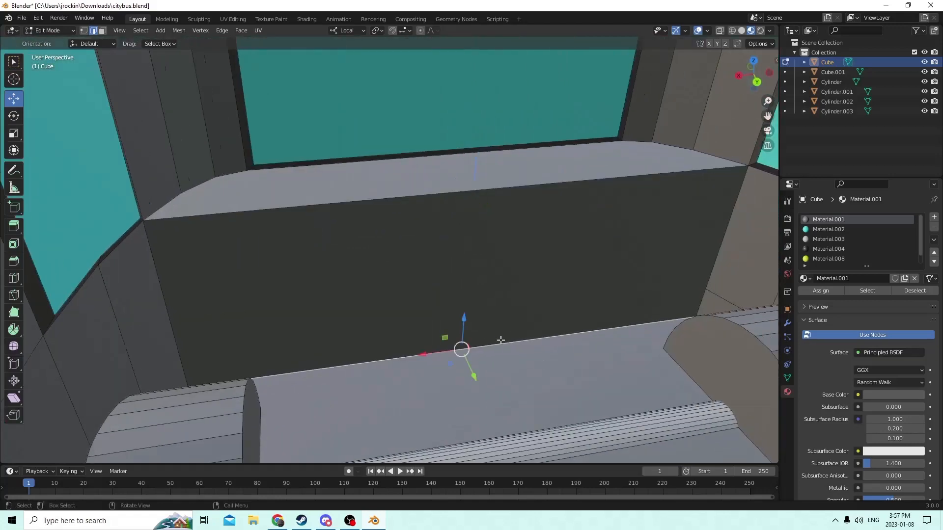
left_click(526, 382)
left_click(399, 197)
middle_click_drag(411, 199, 440, 194)
key("ctrl+b")
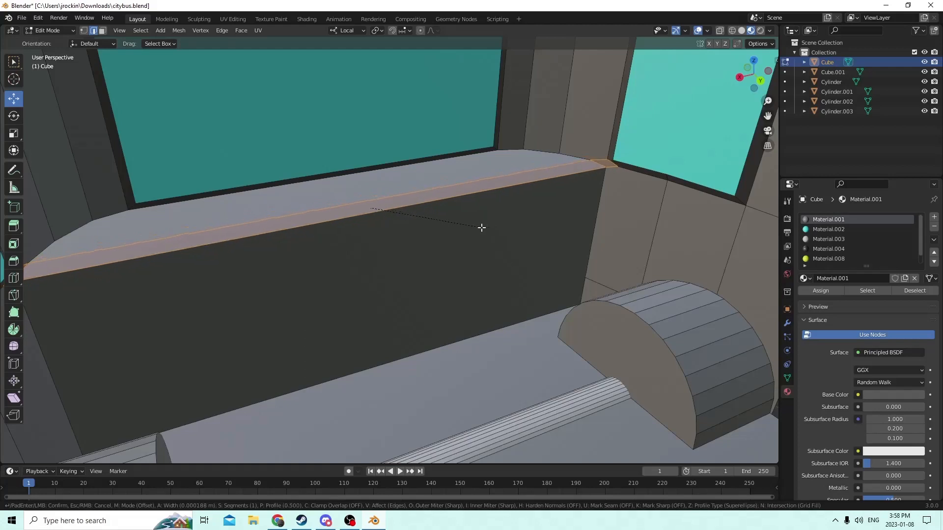
left_click(481, 227)
Step: Lower the bevel's edge on the vertical panel by about 0.0036 m along local Z to slope the dashboard's front
middle_click_drag(481, 226, 415, 211)
left_click(408, 244)
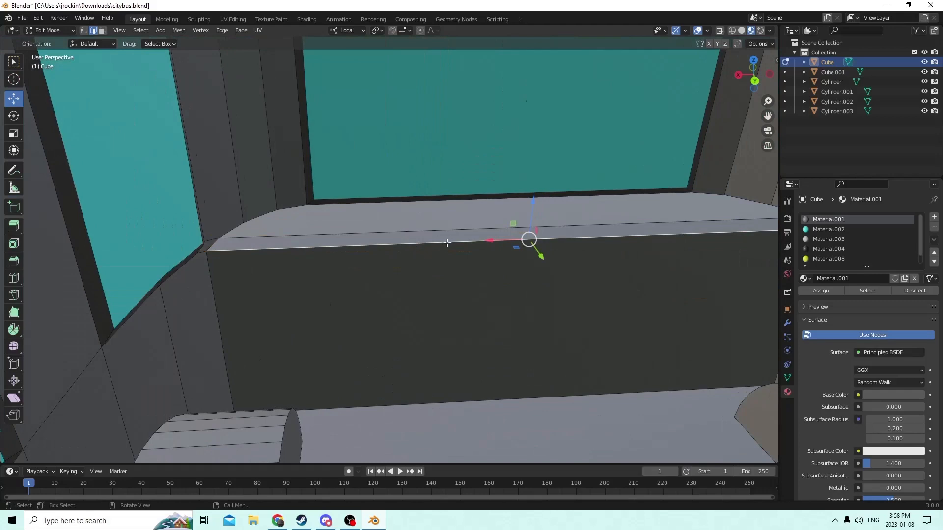
left_click_drag(529, 208, 538, 238)
middle_click_drag(538, 238, 469, 215)
Step: Add a 0.02 m cube to the bus mesh and move it about -0.168 m along local Y, in front of the bus
scroll(562, 223, "down", 2)
scroll(468, 203, "down", 7)
scroll(473, 206, "down", 4)
scroll(435, 209, "down", 3)
middle_click_drag(768, 134, 732, 122)
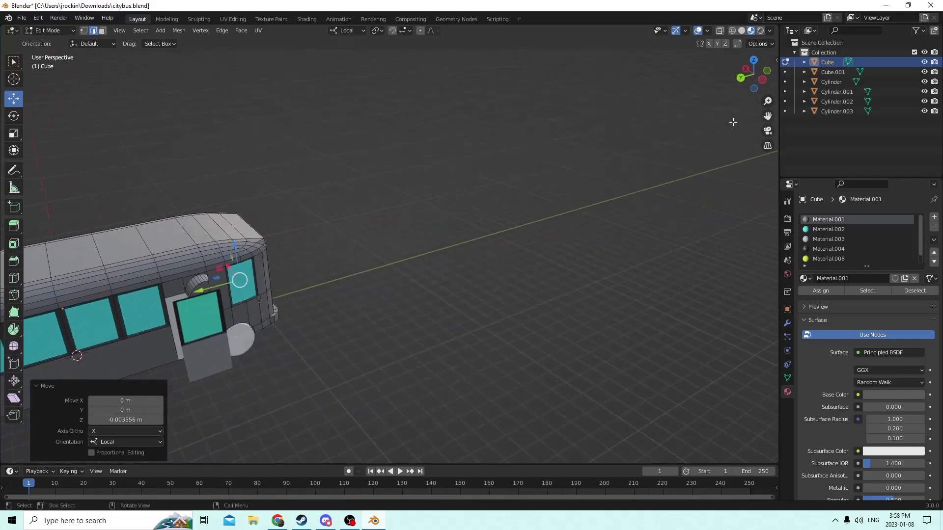
middle_click_drag(535, 162, 497, 170)
scroll(503, 174, "up", 6)
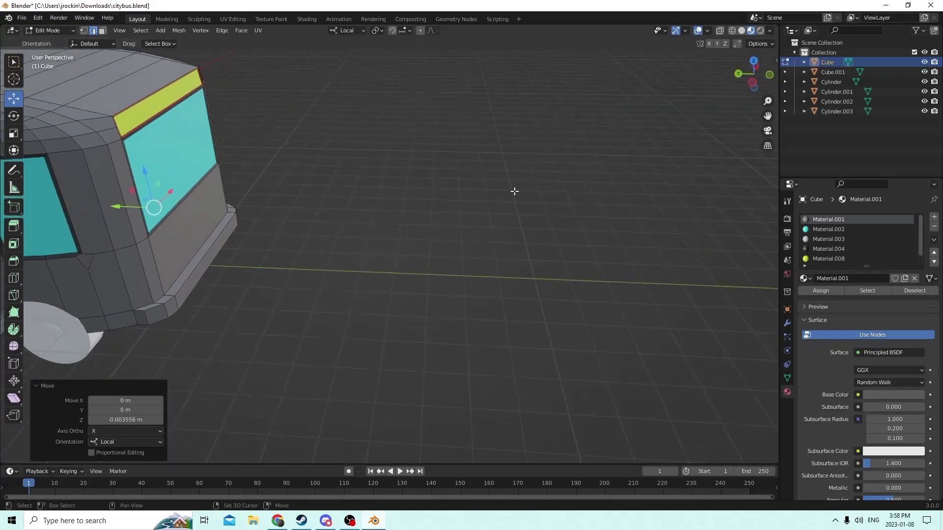
key("shift+a")
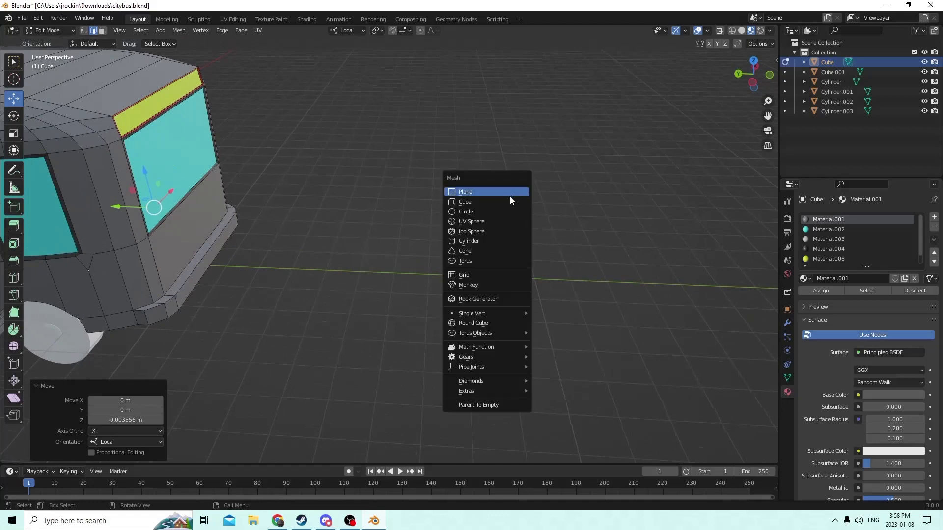
left_click(475, 200)
scroll(474, 200, "down", 4)
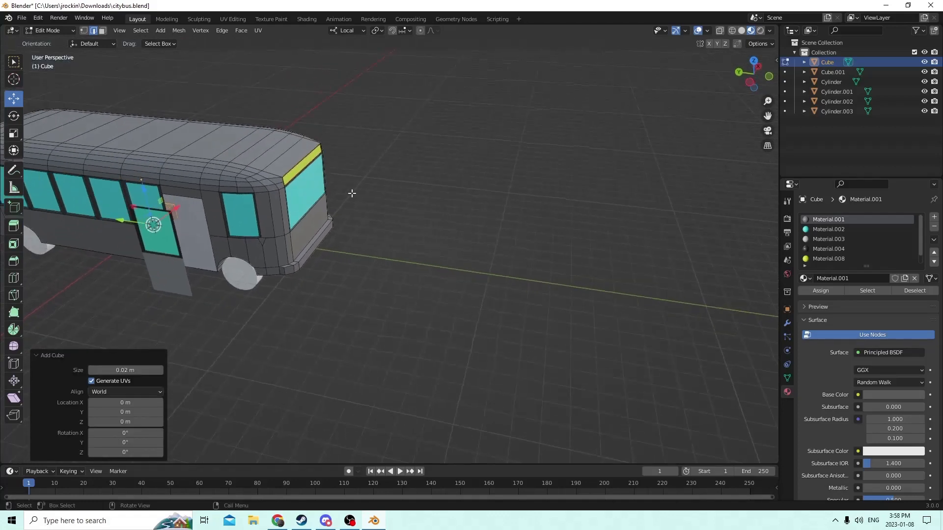
left_click_drag(119, 220, 452, 257)
scroll(496, 248, "up", 5)
middle_click_drag(527, 237, 289, 110)
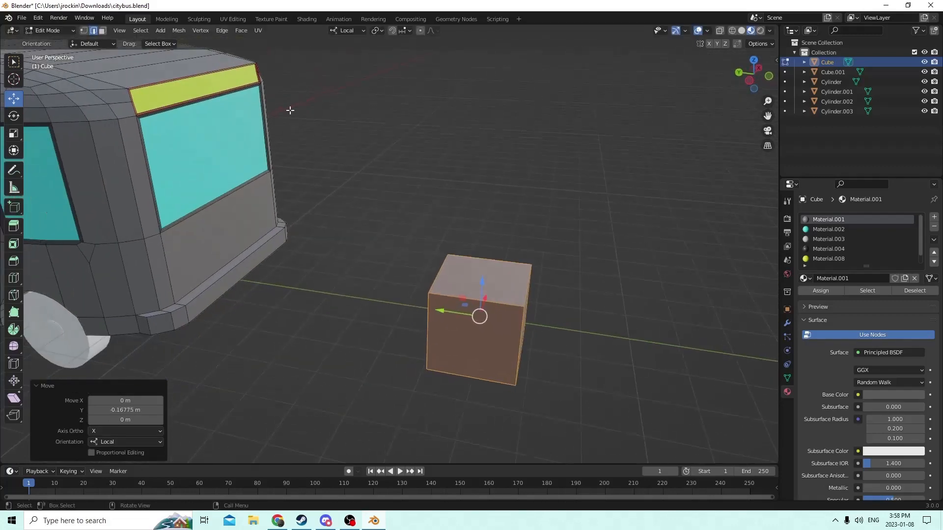
Step: Undo the move and the addition of the cube in the bus mesh
left_click(41, 19)
left_click(47, 29)
left_click(43, 19)
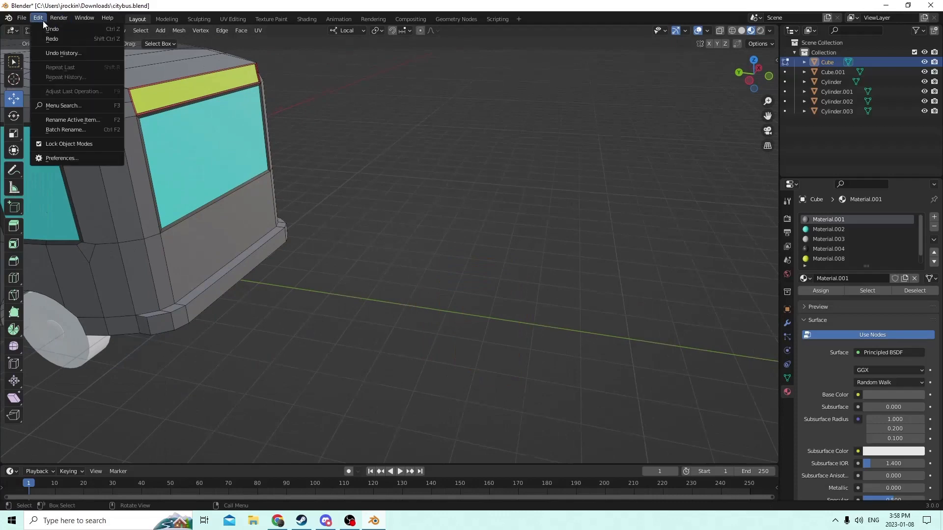
left_click(47, 29)
Step: Add a 0.02 m cube as a separate object and move it about -0.162 m along local Y, in front of the bus
scroll(290, 129, "down", 3)
middle_click_drag(255, 125, 285, 153)
key("Tab")
key("shift+a")
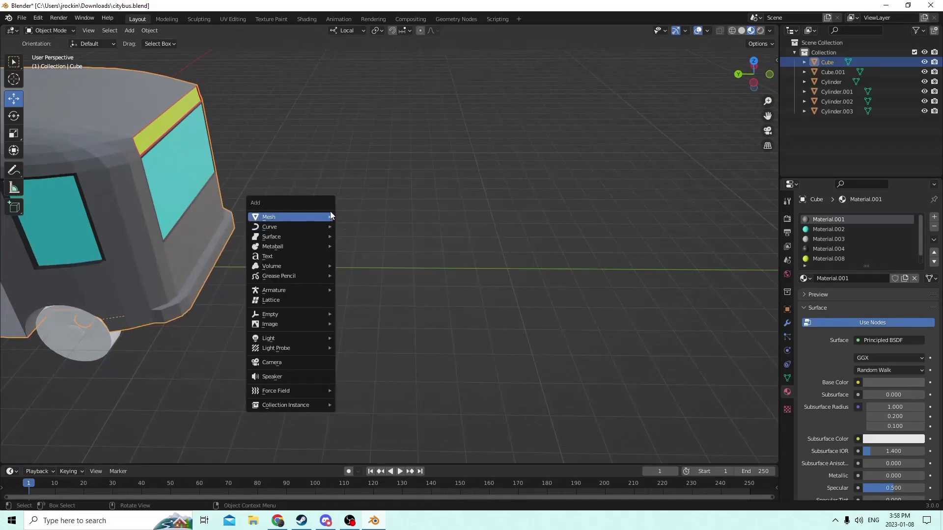
mouse_move(324, 217)
left_click(357, 227)
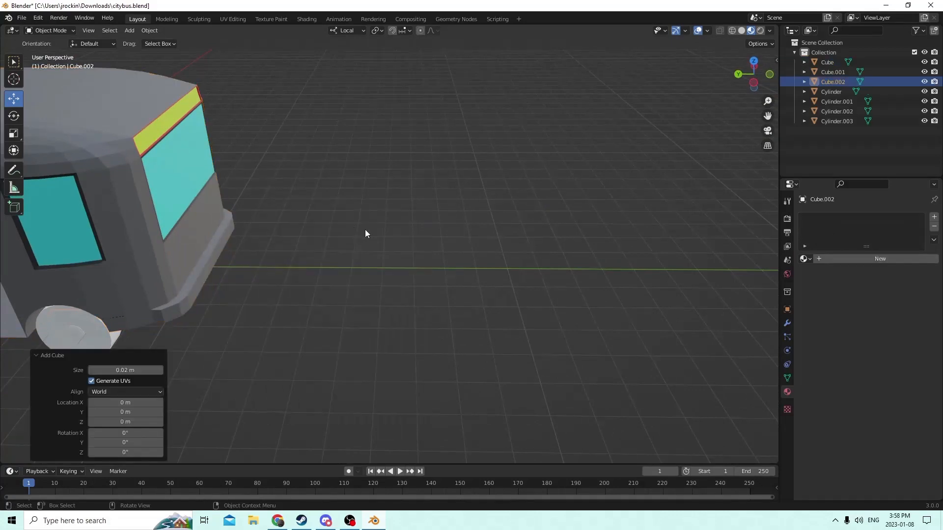
scroll(241, 221, "down", 4)
middle_click_drag(159, 192, 131, 196)
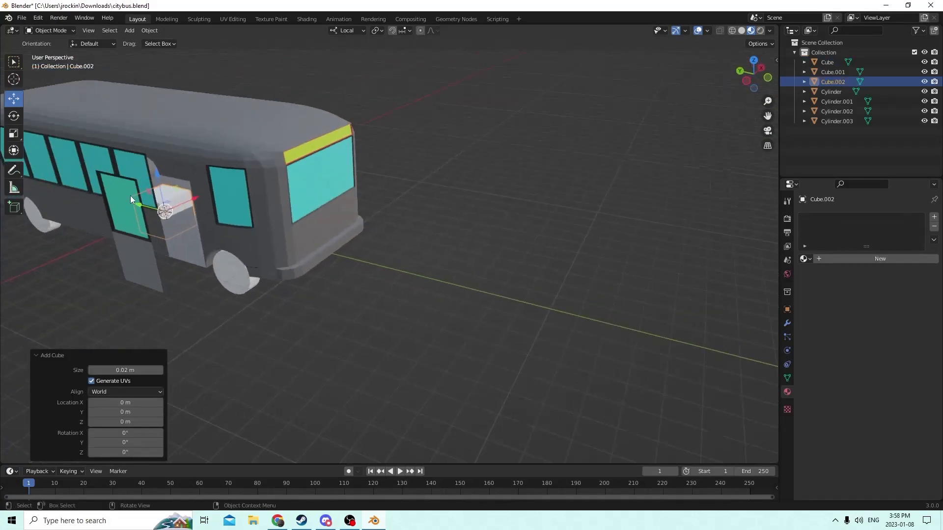
left_click_drag(144, 205, 423, 276)
middle_click_drag(423, 276, 495, 283)
scroll(456, 253, "up", 3)
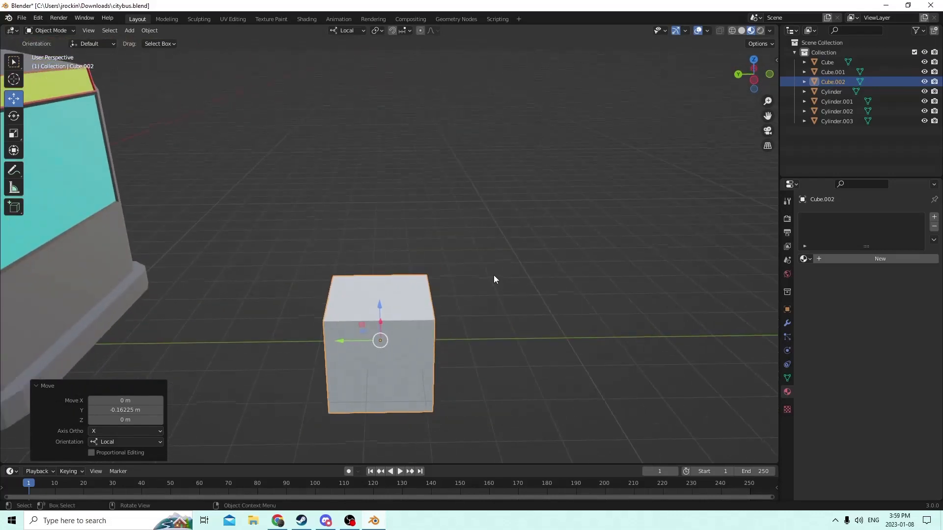
Step: Try to slope the cube's side facing away from the bus by moving its upper edge about 0.0095 m along local Y, and undo it
middle_click_drag(484, 279, 464, 283)
key("Tab")
left_click(449, 243)
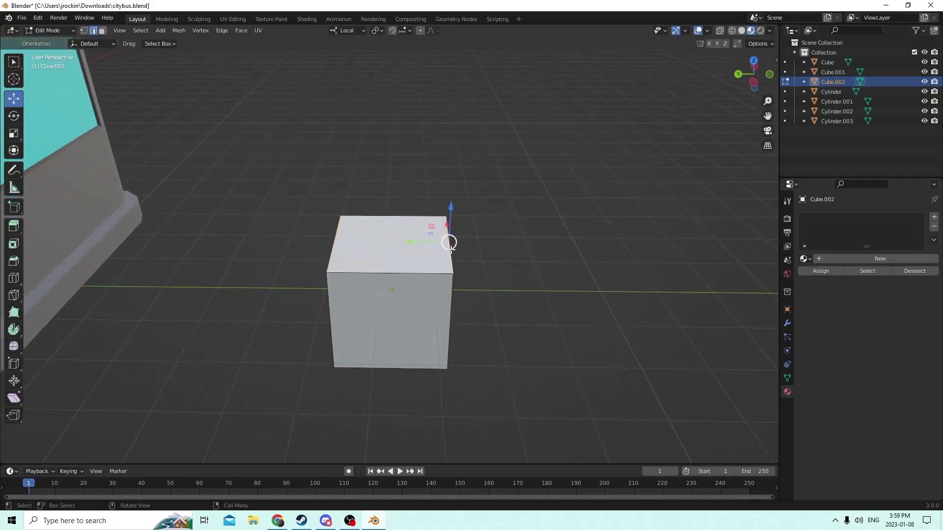
middle_click_drag(449, 243, 443, 247)
left_click_drag(432, 239, 374, 228)
middle_click_drag(367, 204, 369, 201)
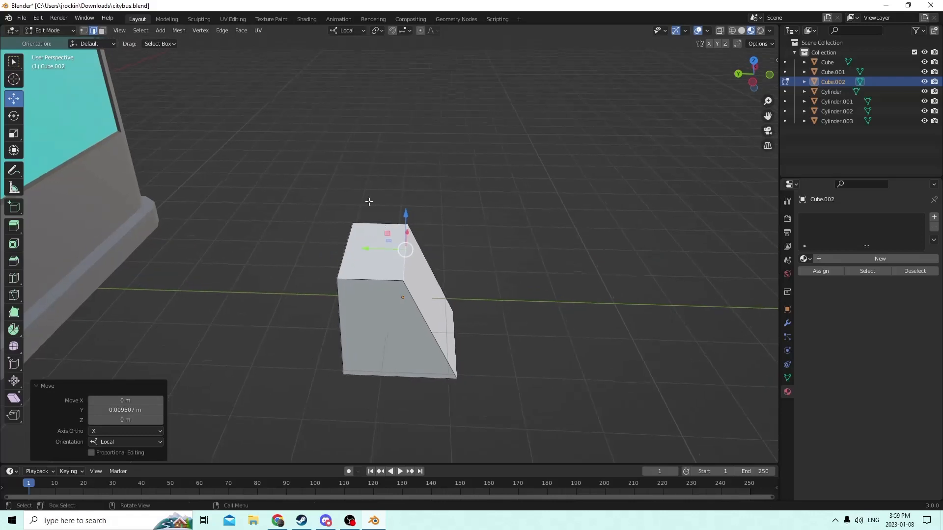
left_click(37, 20)
left_click(49, 30)
Step: Add one vertical and one horizontal loop cut through the middle of the cube, both with a slide factor of 0
middle_click_drag(305, 158, 388, 280)
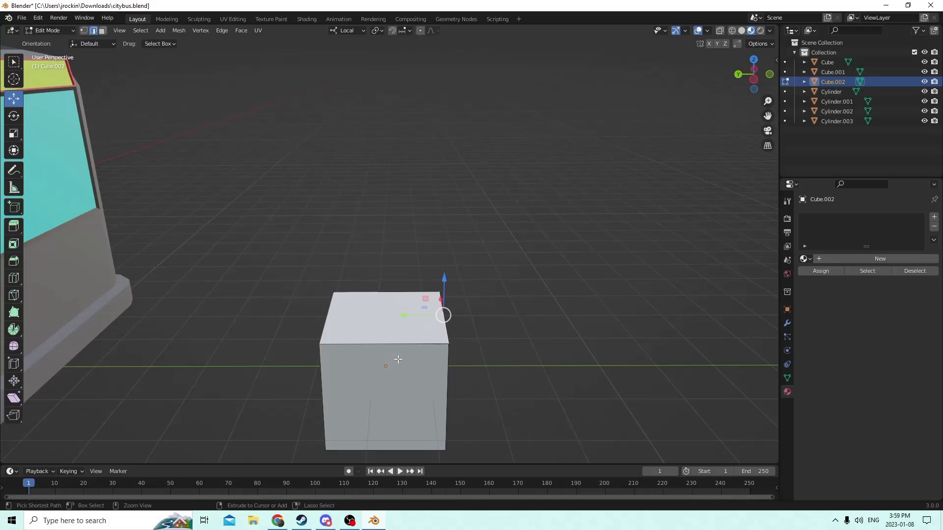
key("ctrl+r")
left_click(380, 357)
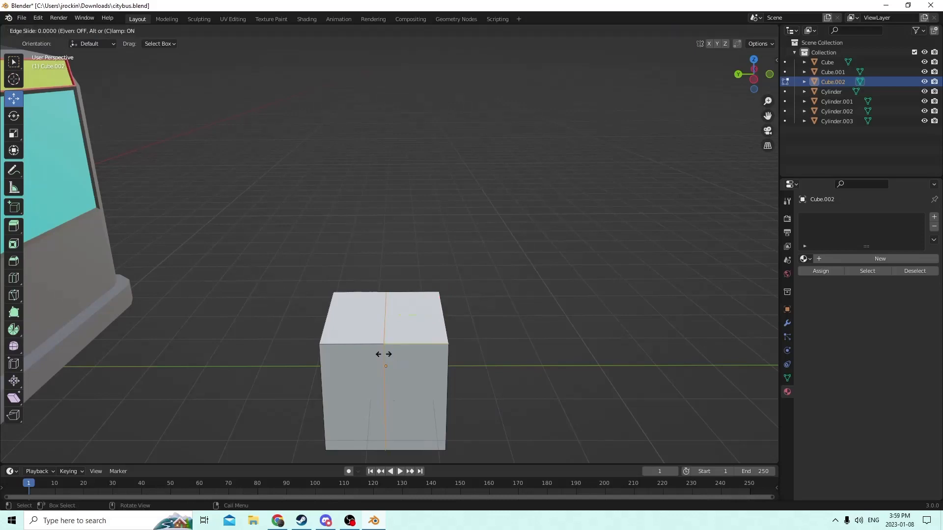
right_click(384, 353)
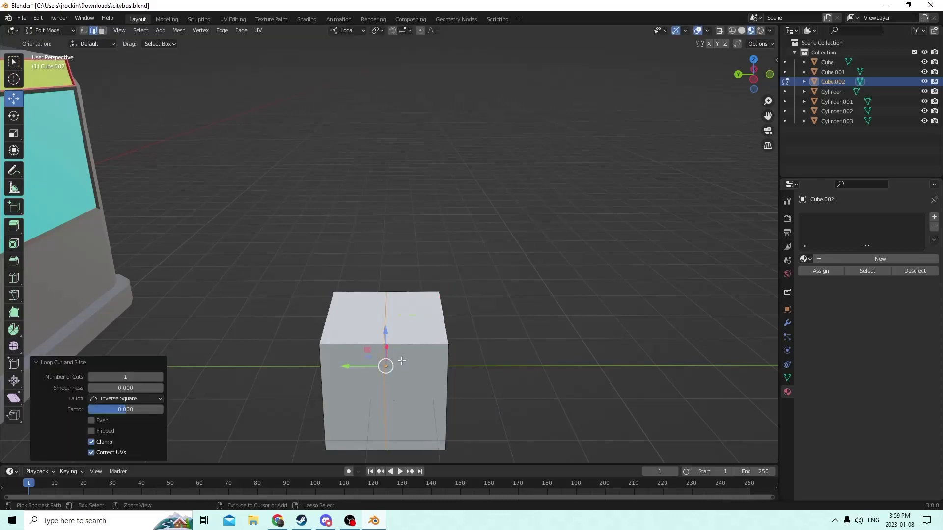
key("ctrl+r")
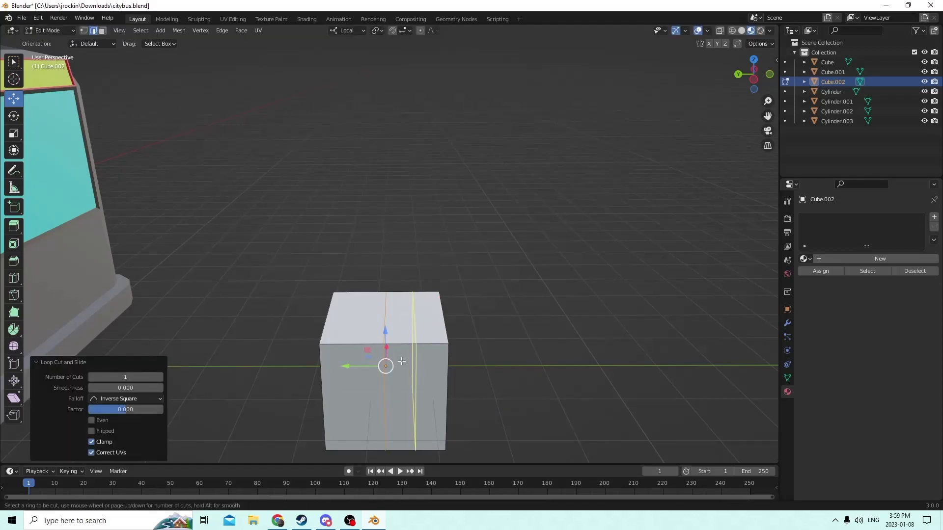
left_click(359, 391)
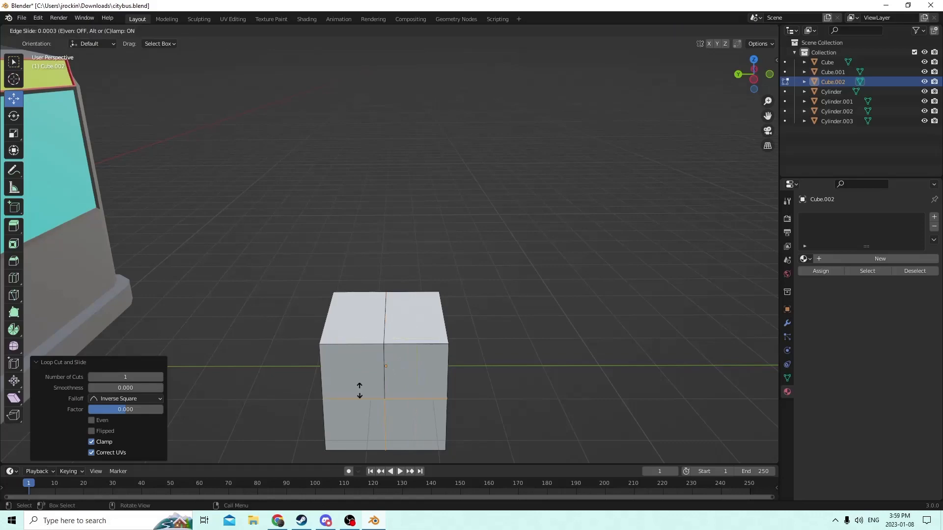
right_click(442, 371)
middle_click_drag(477, 335, 503, 375)
scroll(505, 381, "up", 4)
middle_click_drag(505, 410, 483, 418)
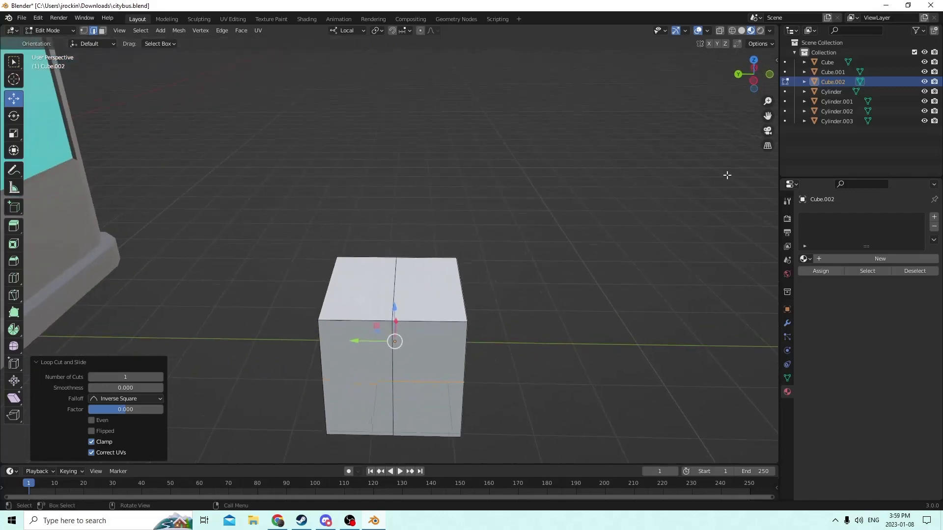
Step: Try dissolving the cube's upper edge facing away from the bus, and undo the dissolve
left_click_drag(774, 112, 682, 293)
middle_click_drag(682, 294, 683, 348)
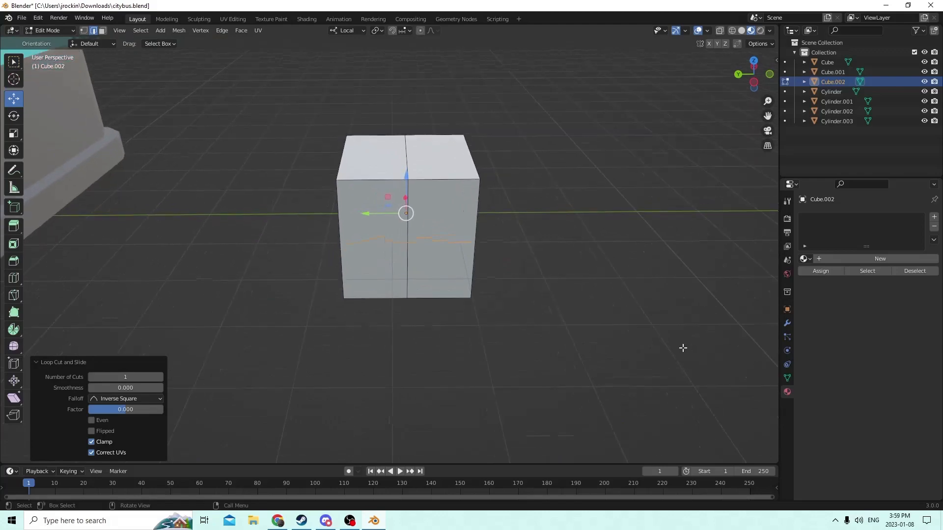
middle_click_drag(595, 324, 572, 309)
left_click(523, 190)
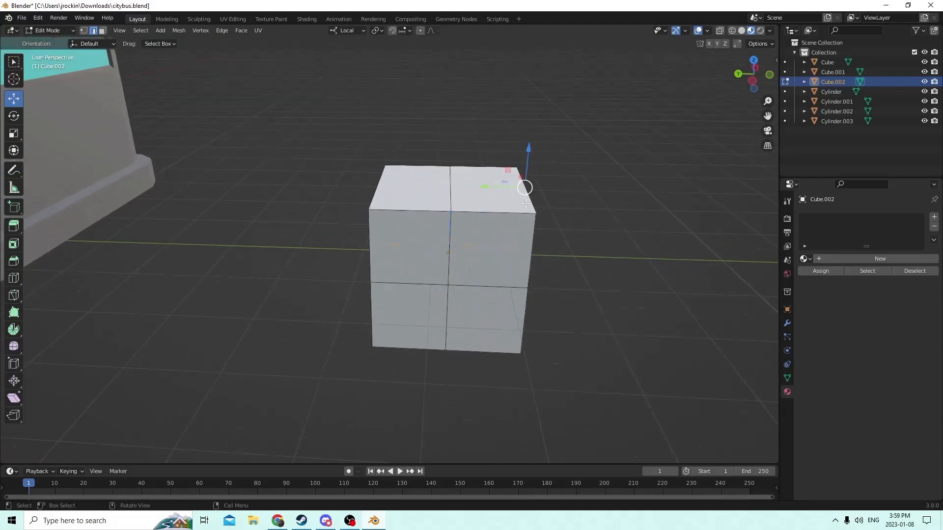
key("x")
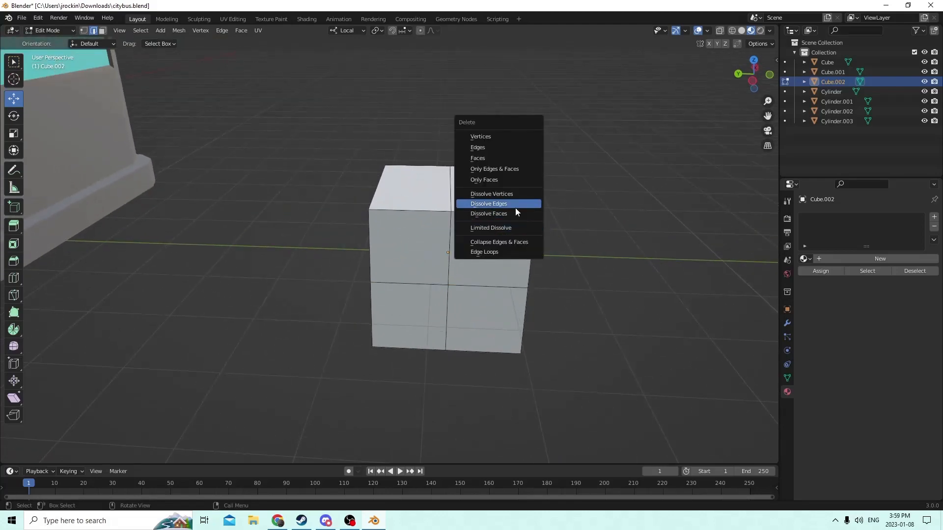
left_click(514, 205)
mouse_move(524, 219)
middle_mouse_down()
mouse_move(543, 225)
mouse_move(537, 216)
middle_mouse_up()
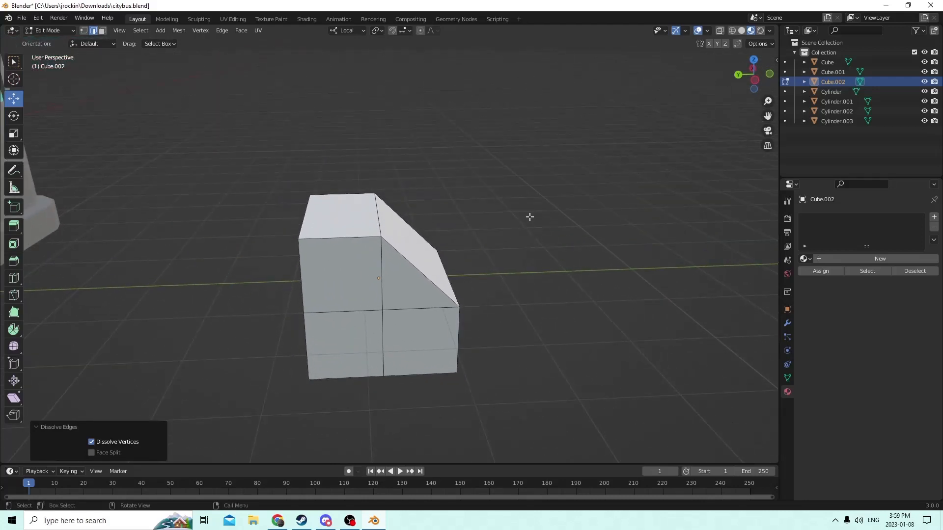
mouse_move(530, 217)
middle_mouse_down()
mouse_move(509, 217)
mouse_move(534, 224)
mouse_move(528, 210)
middle_mouse_up()
left_click(38, 18)
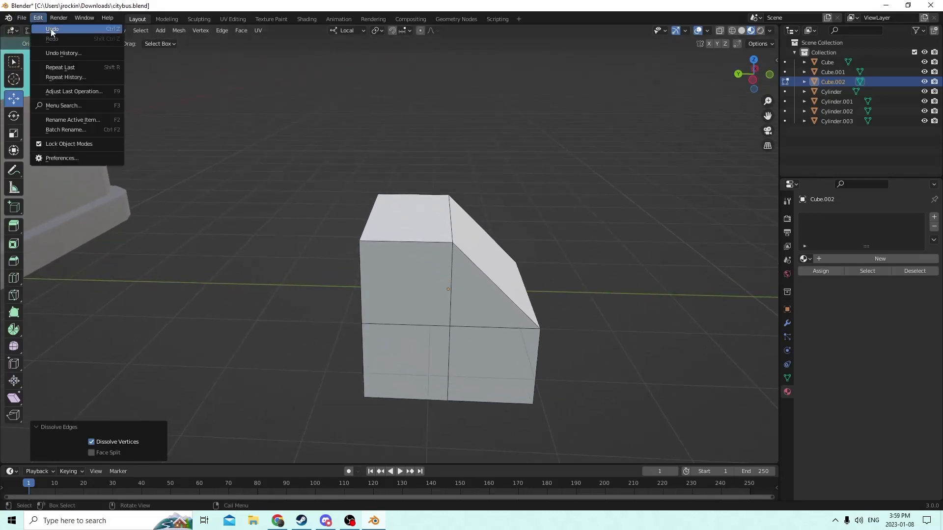
left_click(59, 41)
Step: Move the cube's upper outer edge inward to the middle cut and about -0.0103 m along local Z to form a step
middle_click_drag(579, 267, 568, 242)
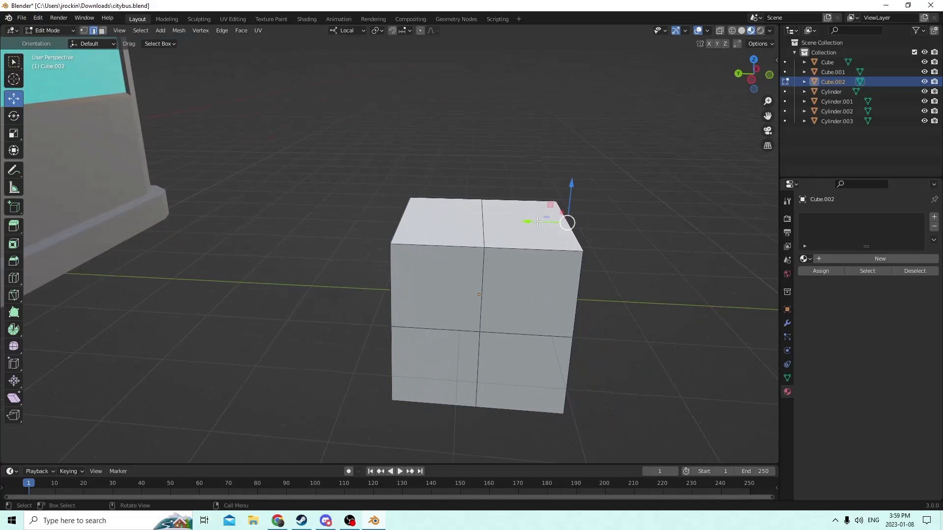
left_click_drag(524, 225, 451, 230)
left_click_drag(492, 191, 488, 259)
mouse_move(488, 258)
middle_mouse_down()
mouse_move(435, 243)
mouse_move(500, 264)
middle_mouse_up()
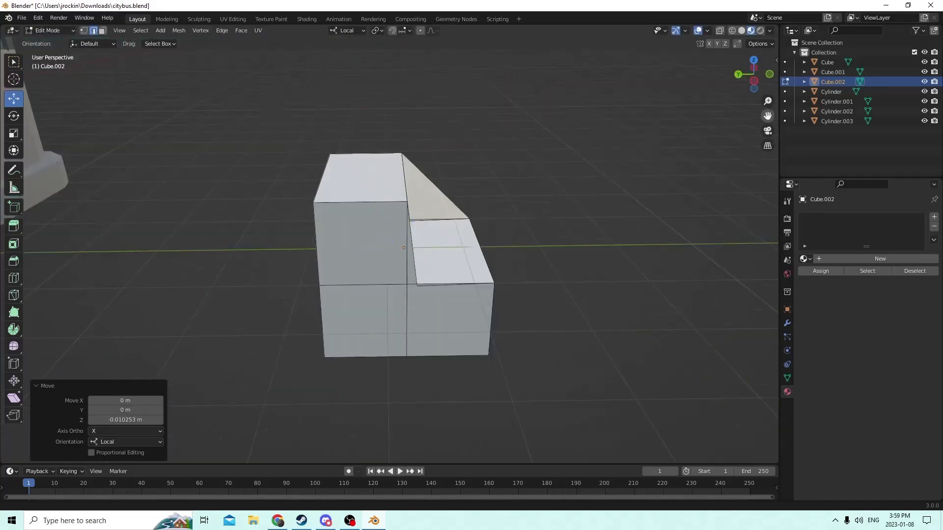
Step: Return to Object Mode and delete the stepped cube in front of the bus
left_click_drag(767, 116, 754, 113)
middle_click_drag(558, 240, 494, 252)
scroll(621, 333, "down", 5)
mouse_move(621, 333)
middle_mouse_down()
mouse_move(593, 315)
mouse_move(629, 326)
middle_mouse_up()
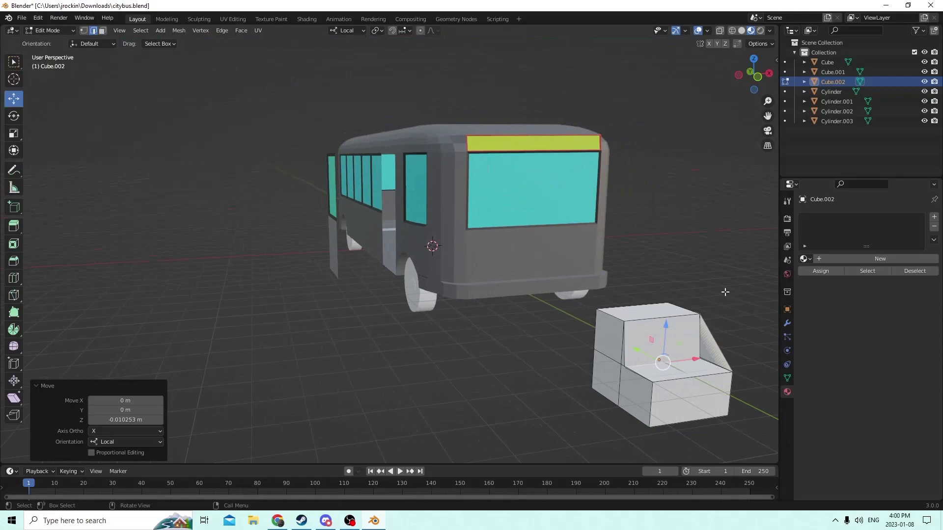
middle_click_drag(776, 114, 609, 310)
scroll(749, 267, "up", 4)
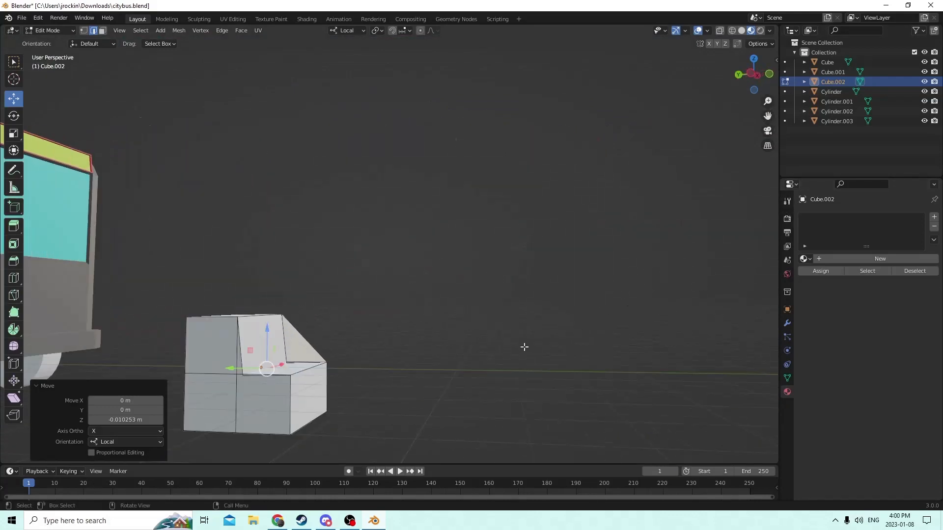
middle_click_drag(523, 347, 512, 371)
middle_click_drag(345, 287, 290, 308)
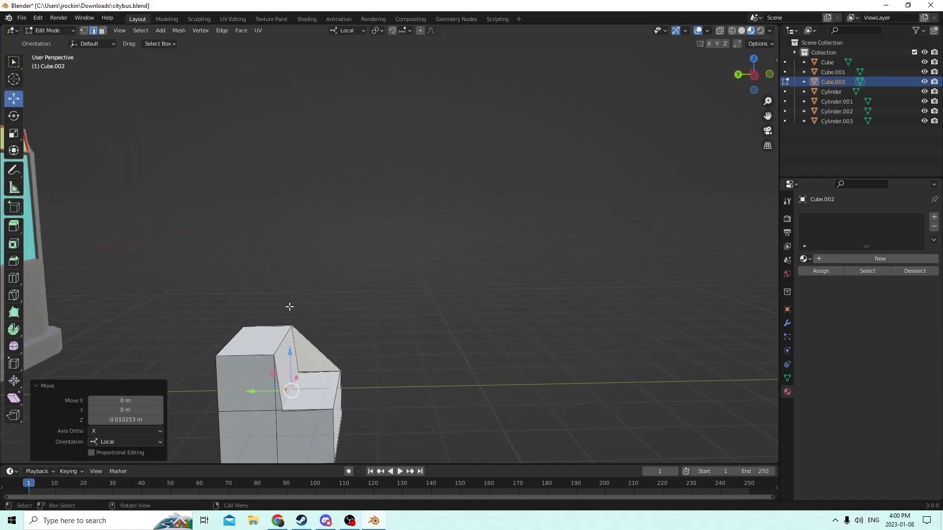
key("Tab")
key("Delete")
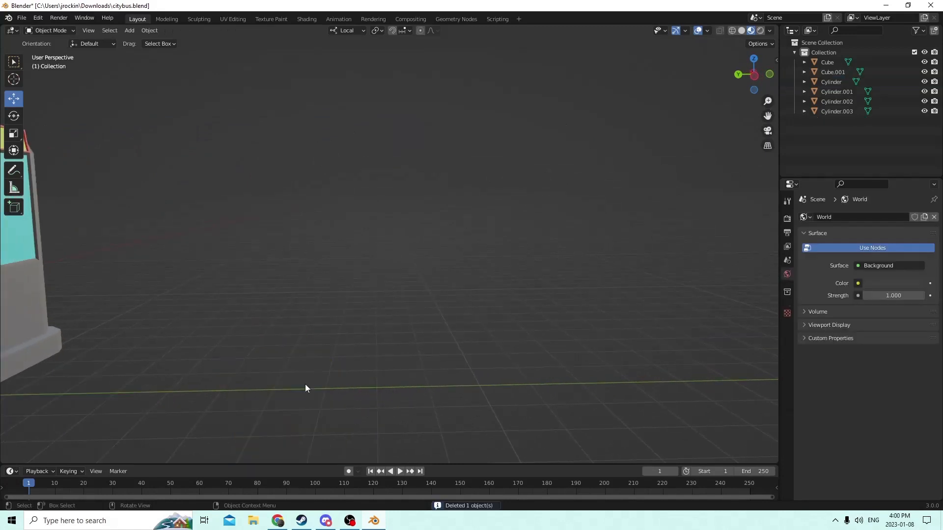
Step: Add a new 0.02 m cube object and move it about -0.169 m along local Y, in front of the bus
key("shift")
key("shift+a")
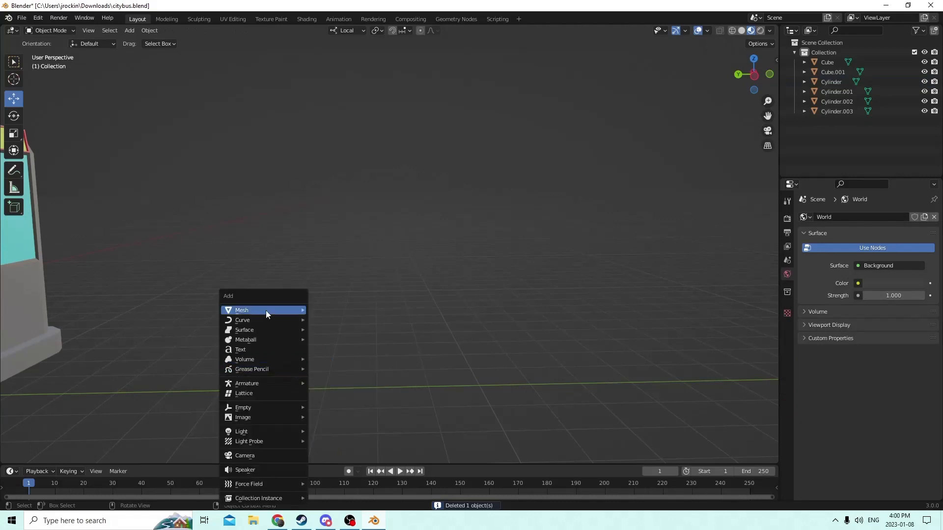
mouse_move(267, 313)
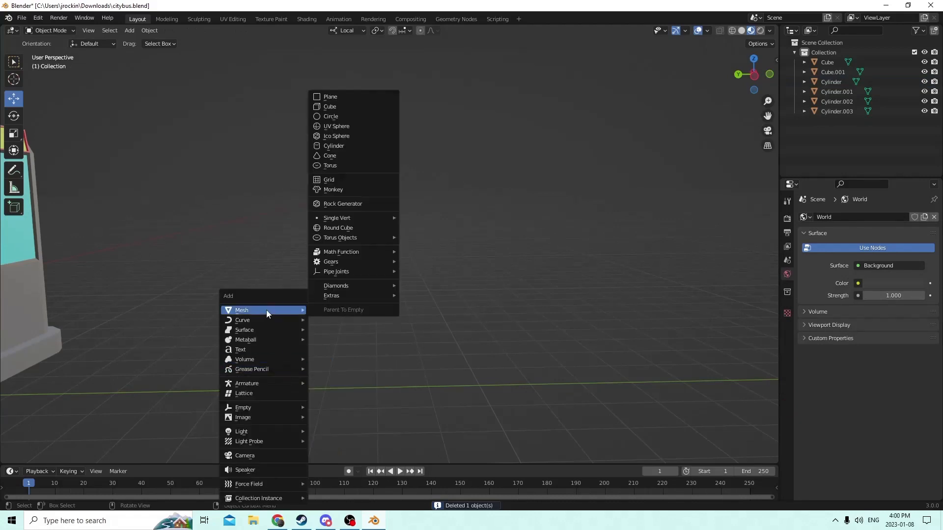
left_click(331, 107)
middle_click_drag(336, 123, 275, 296)
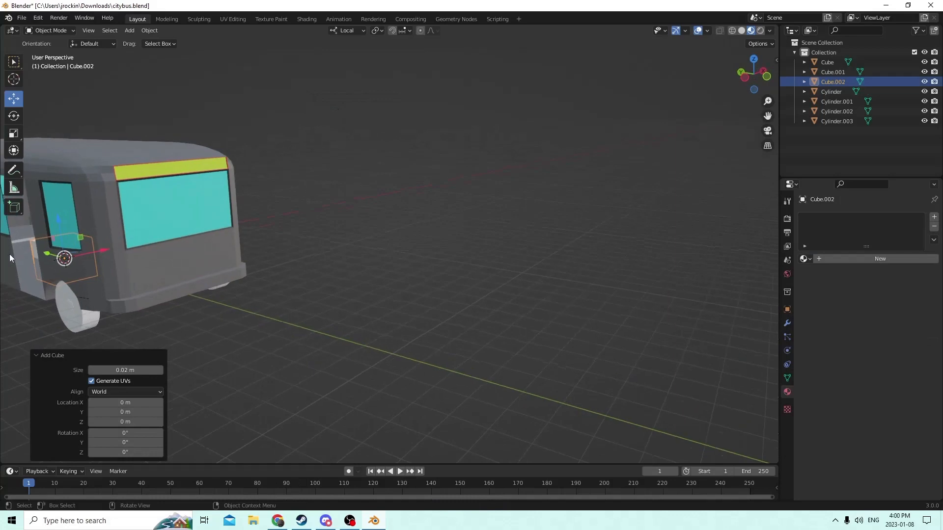
left_click_drag(47, 254, 306, 324)
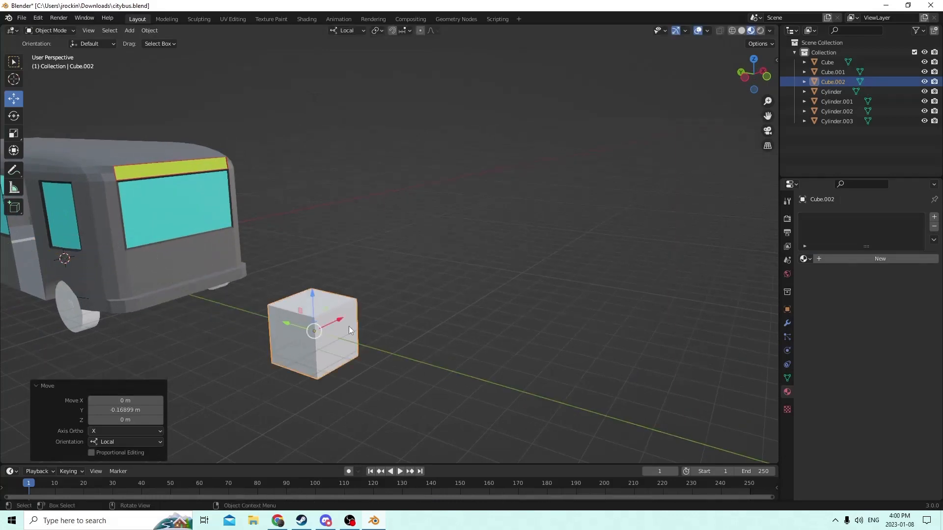
middle_click_drag(349, 326, 408, 369)
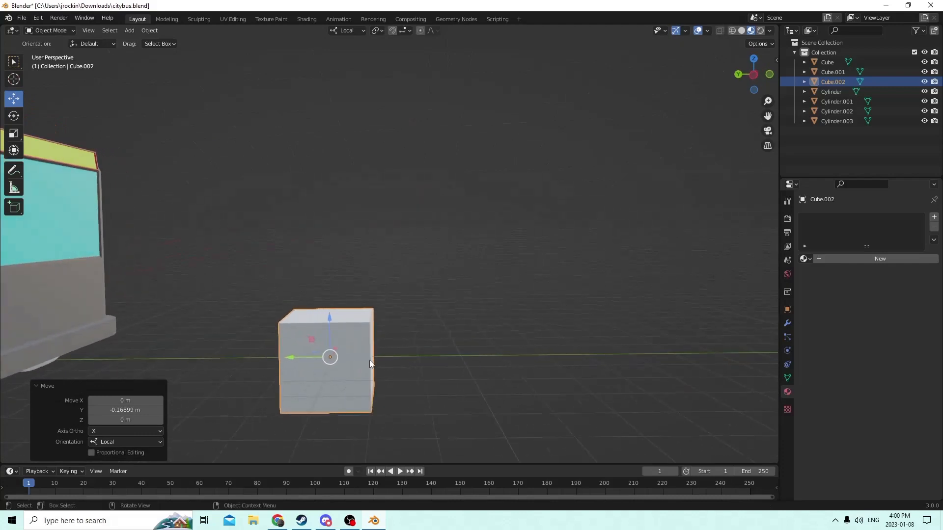
left_click(344, 352)
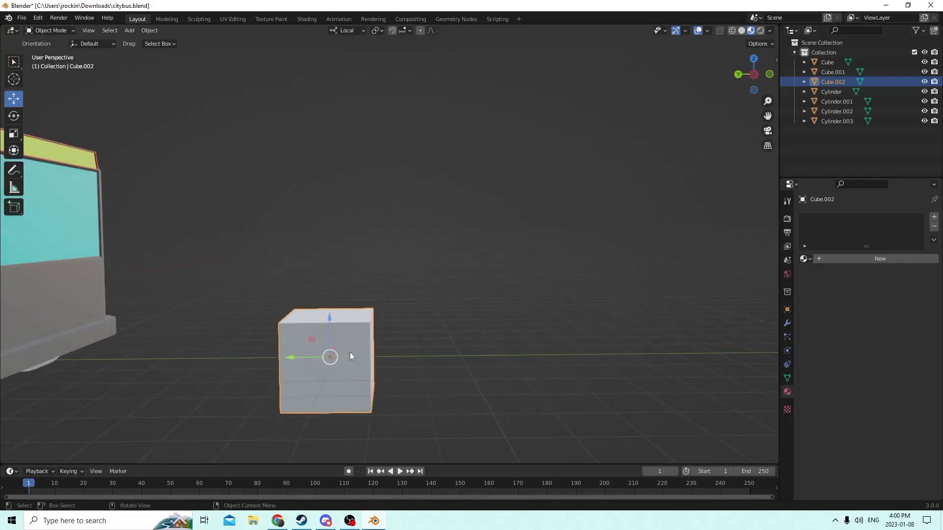
Step: Duplicate the cube in front of the bus and offset the copy upward along local Z and about -0.005 m along local Y
key("shift+d")
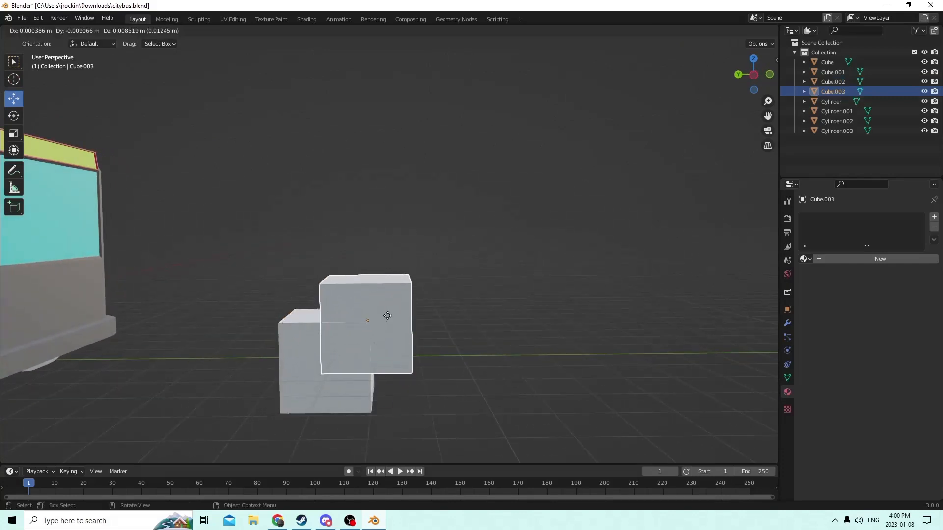
right_click(378, 329)
middle_click_drag(379, 329, 344, 331)
left_click_drag(319, 325, 316, 304)
middle_click_drag(324, 310, 349, 318)
left_click_drag(290, 346, 321, 346)
middle_click_drag(321, 346, 351, 315)
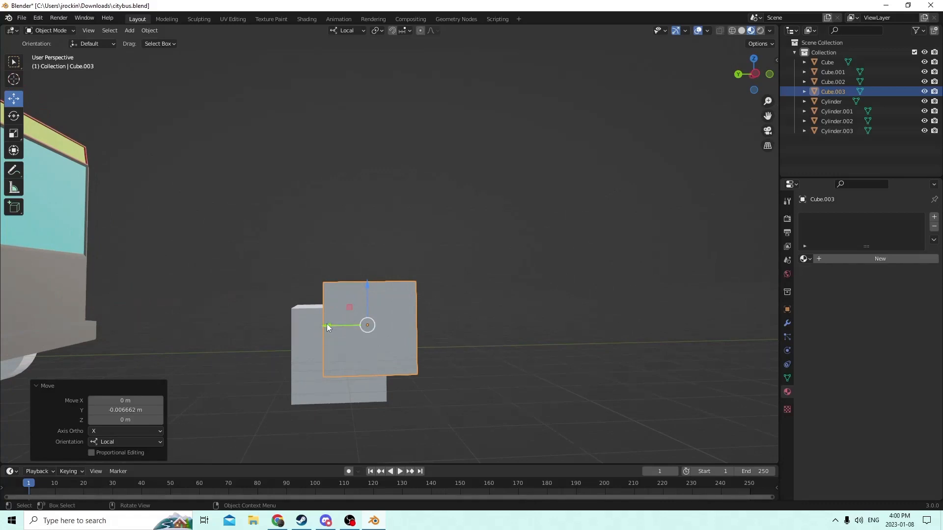
left_click_drag(326, 323, 319, 323)
middle_click_drag(320, 326, 351, 346)
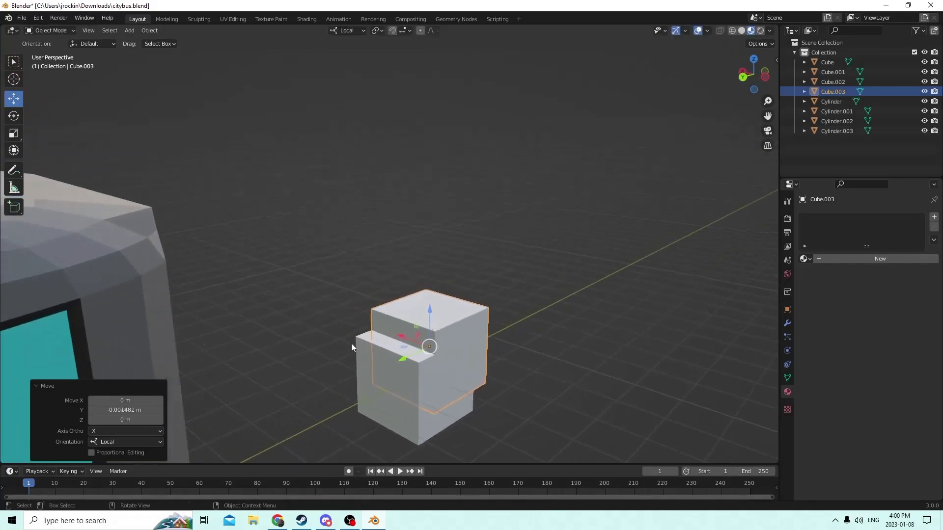
Step: Scale the duplicate cube by about 1.246 along local X so it is wider than the original cube
left_click(14, 133)
left_click_drag(405, 343, 397, 341)
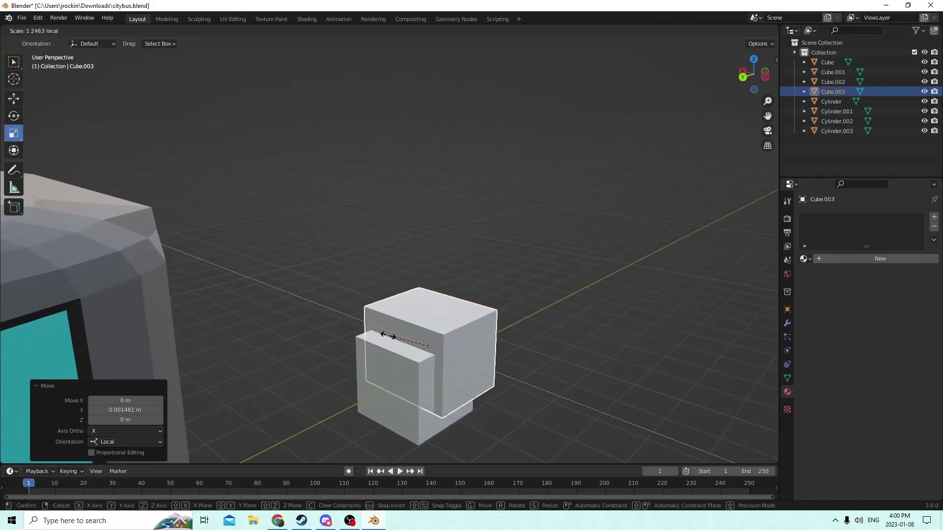
middle_click_drag(397, 342, 335, 311)
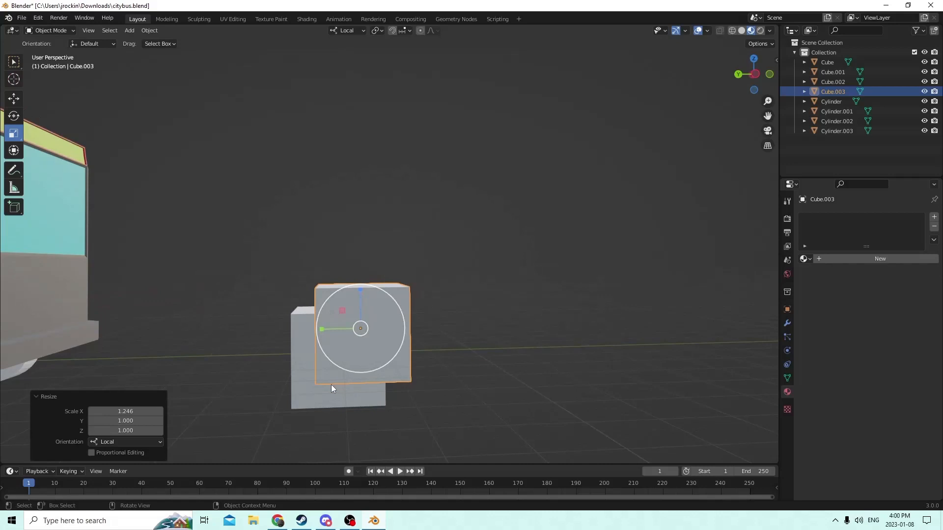
middle_click_drag(331, 384, 337, 393)
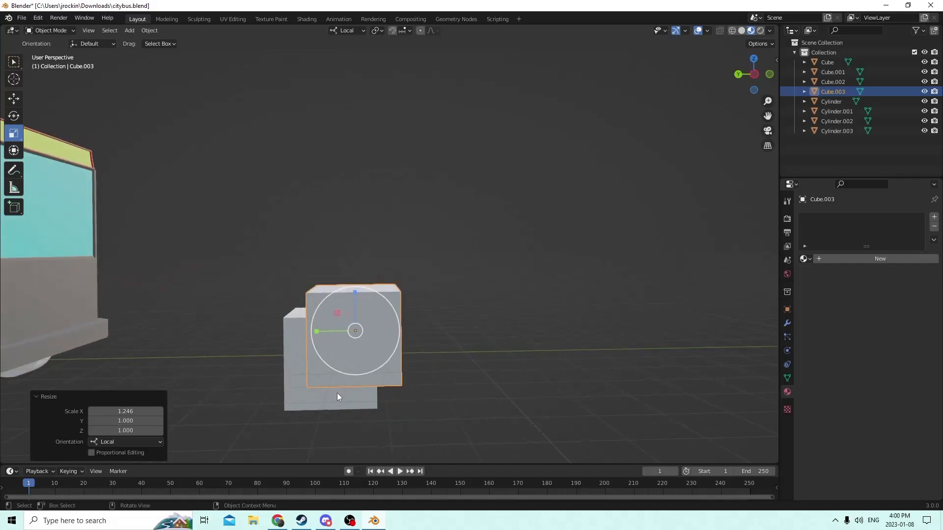
Step: Subtract the duplicate from the original cube with the Bool Tool's Auto Boolean Difference to leave an L-shaped seat
left_click(290, 379, "shift")
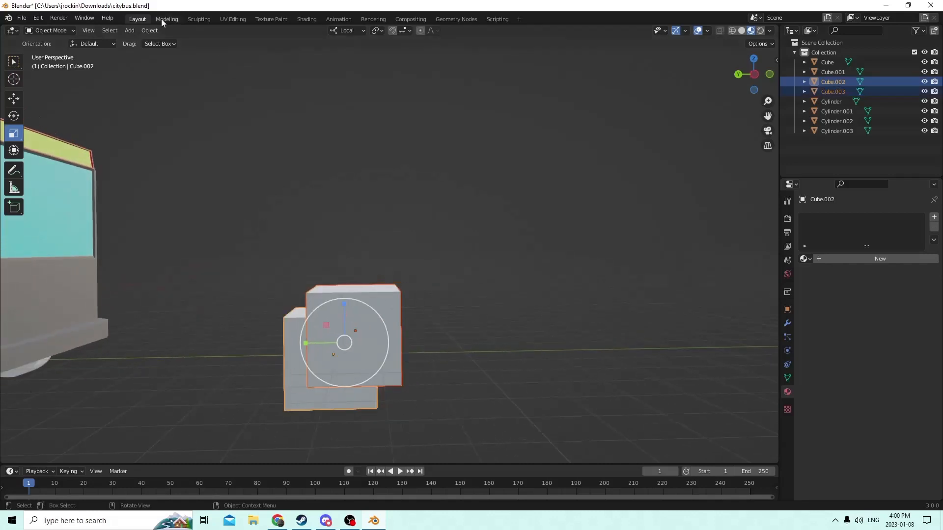
left_click(149, 30)
mouse_move(164, 357)
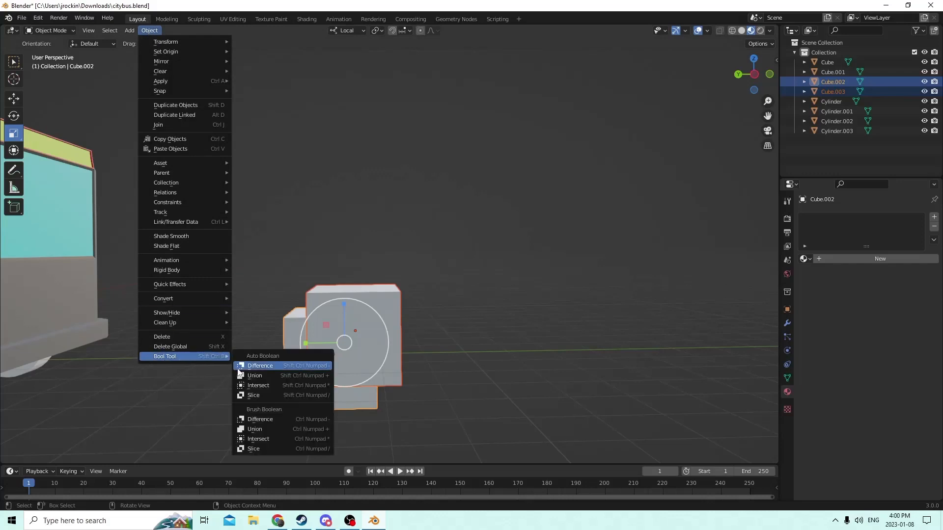
left_click(249, 369)
middle_click_drag(229, 358, 286, 372)
Step: Move the top face of the seat's backrest about 0.002 m along local Y to tilt the backrest toward the bus
key("Tab")
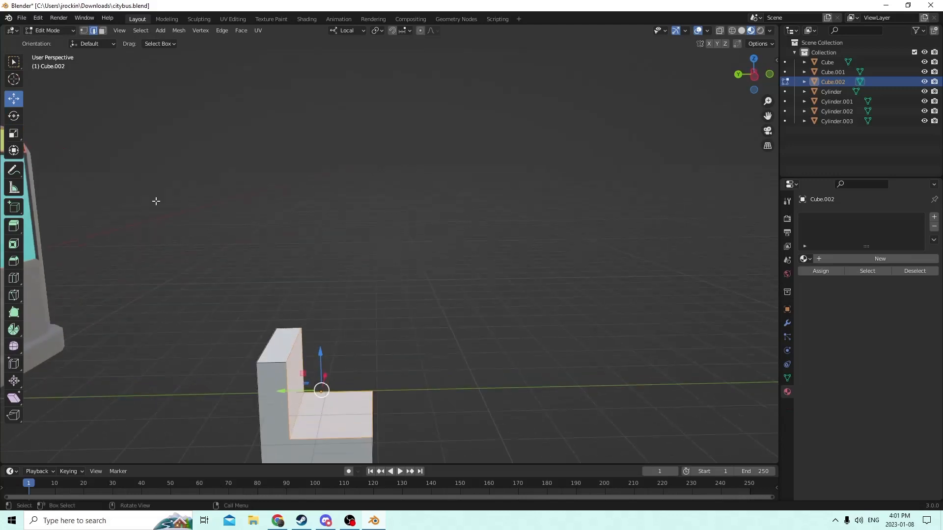
left_click(286, 346)
left_click_drag(245, 345, 230, 342)
mouse_move(230, 341)
middle_mouse_down()
mouse_move(165, 344)
mouse_move(270, 333)
mouse_move(238, 327)
middle_mouse_up()
scroll(270, 333, "down", 3)
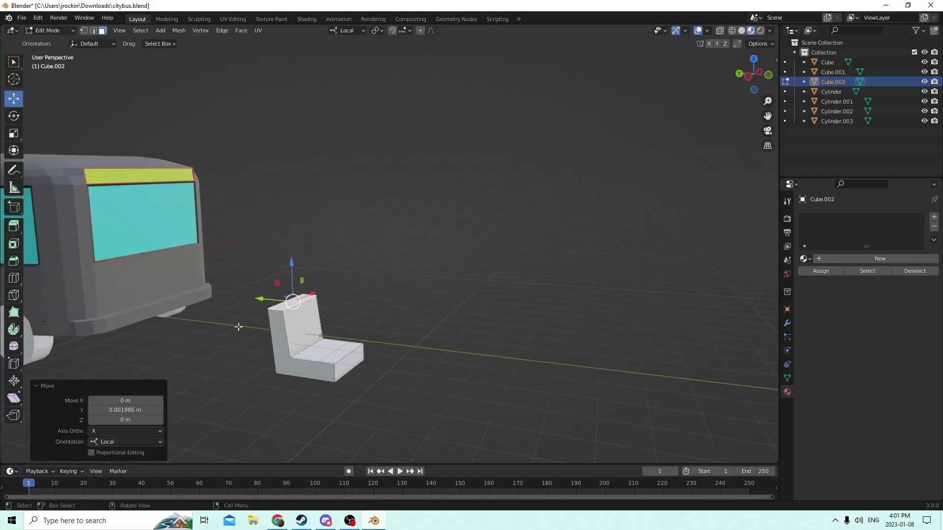
Step: Select the seat's entire linked mesh in Edit Mode
key("Tab")
key("Tab")
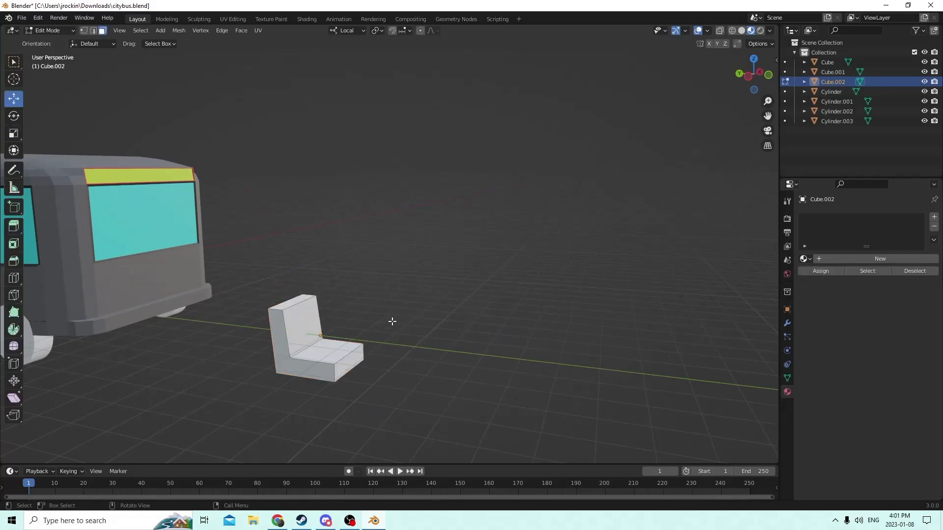
key("l")
middle_click_drag(287, 351, 294, 342)
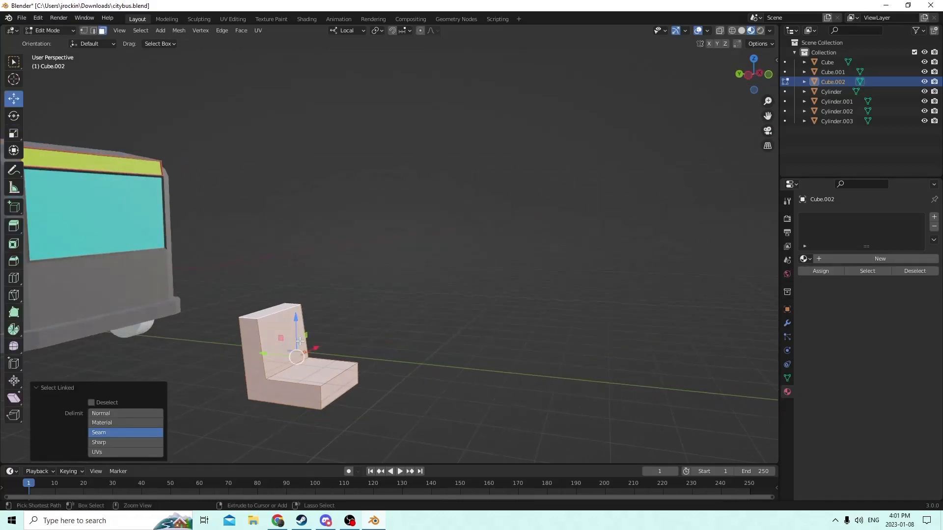
Step: Bevel all of the seat's edges with a width of about 0.0016 m and 5 segments
key("ctrl+b")
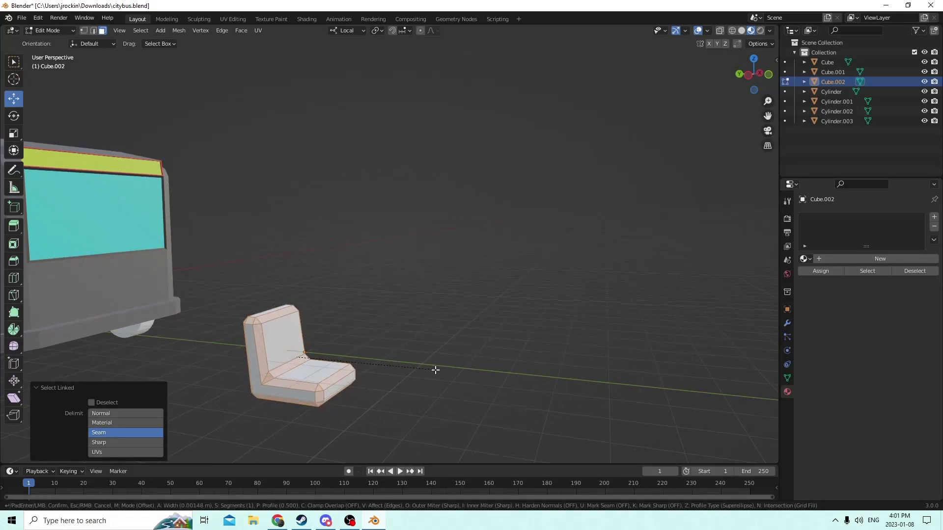
left_click(436, 370)
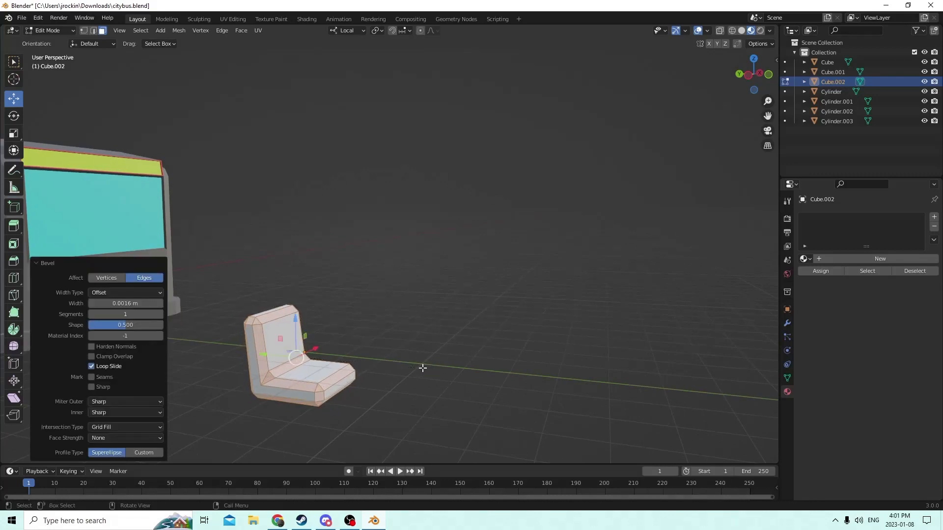
middle_click_drag(421, 369, 374, 361)
scroll(374, 362, "down", 5)
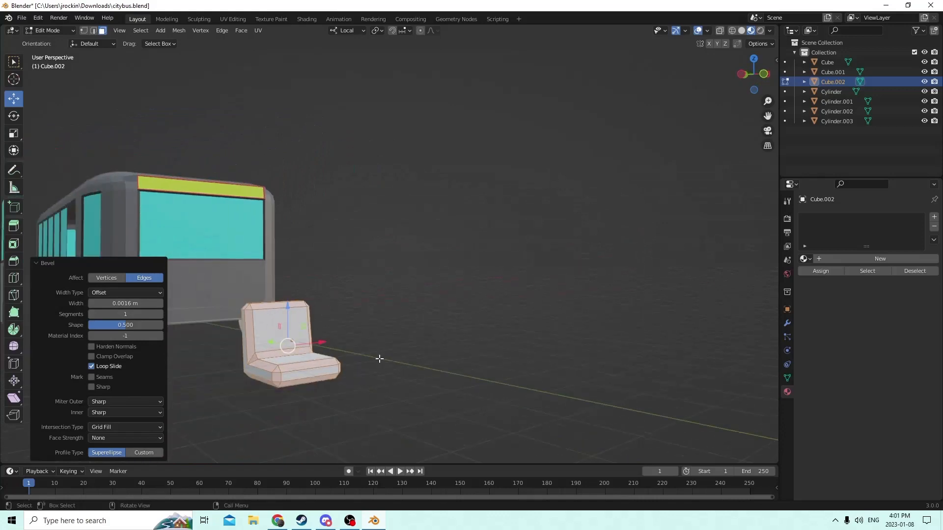
left_click(160, 314)
left_click(160, 314)
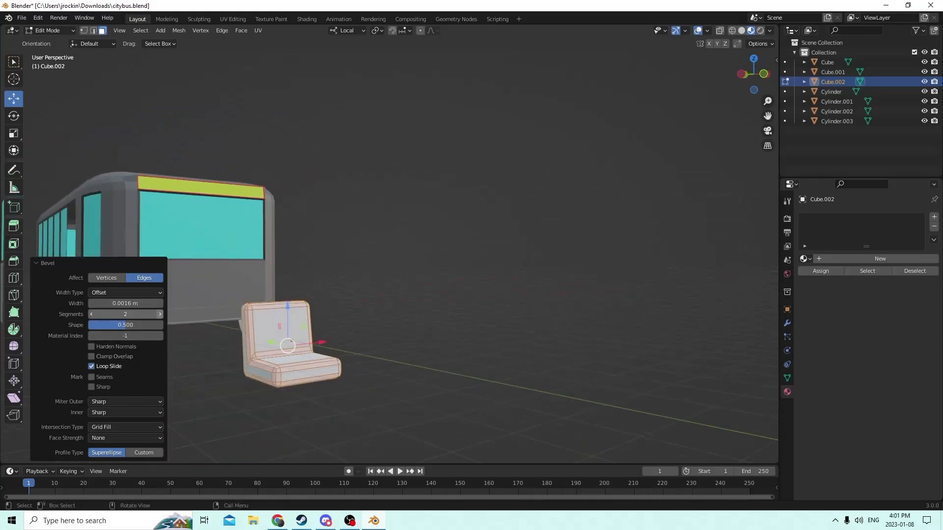
left_click(159, 314)
left_click(158, 314)
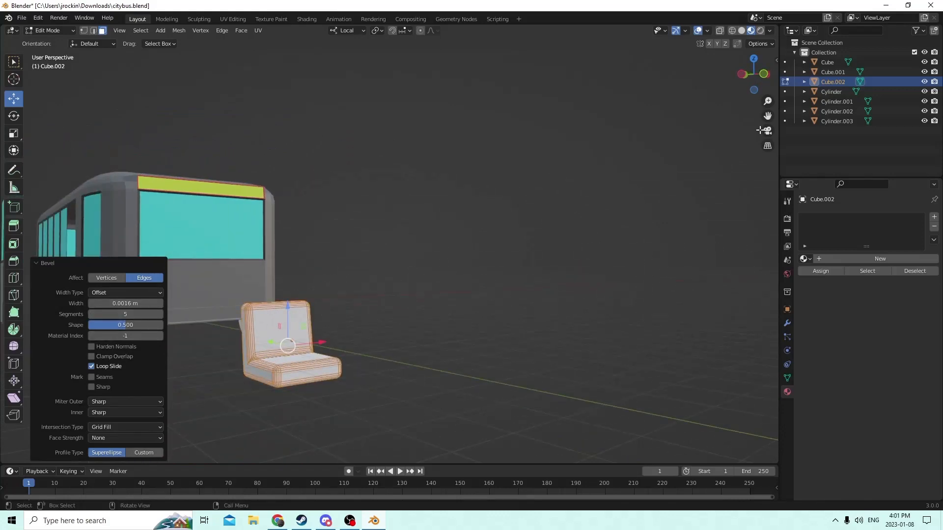
Step: Undo the bevel on the seat's edges
middle_click_drag(687, 148, 64, 117)
scroll(520, 239, "up", 4)
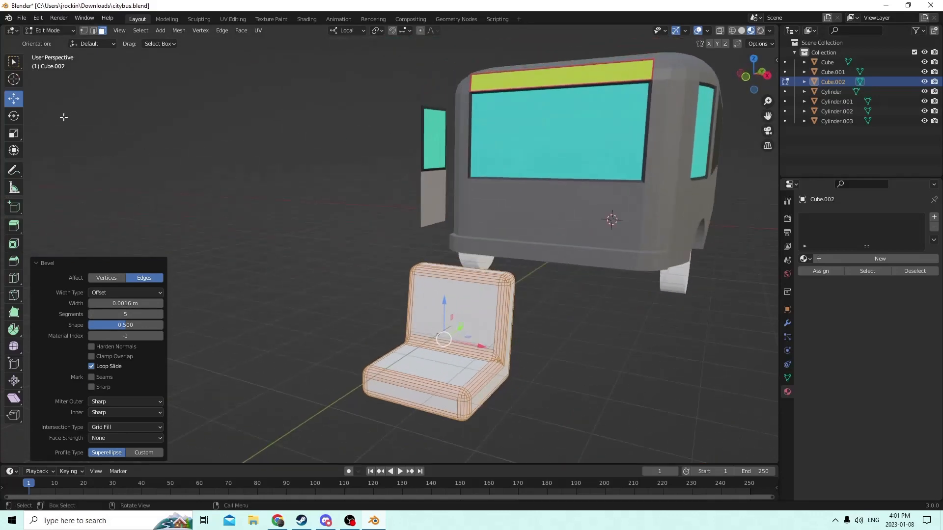
left_click(38, 18)
left_click(45, 30)
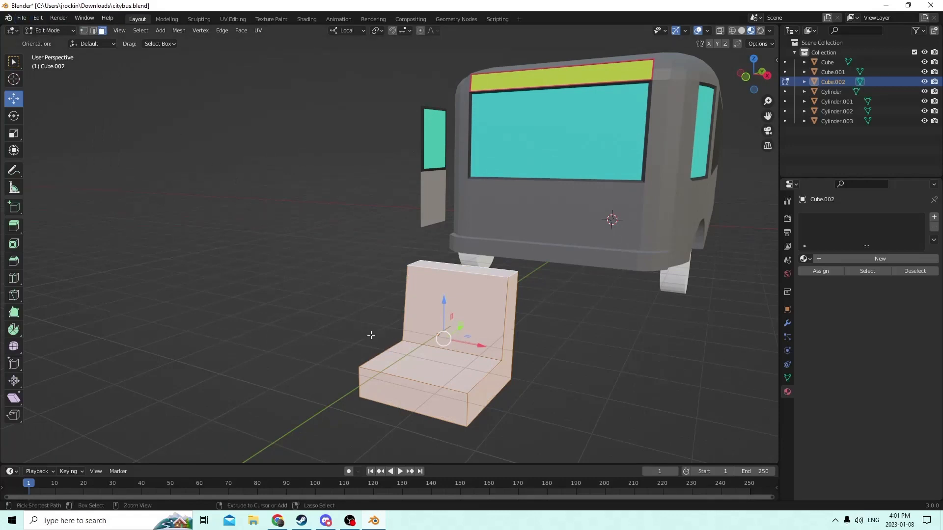
Step: Bevel all of the seat's edges about 0.0015 m with 5 segments and return to Object Mode
key("ctrl+b")
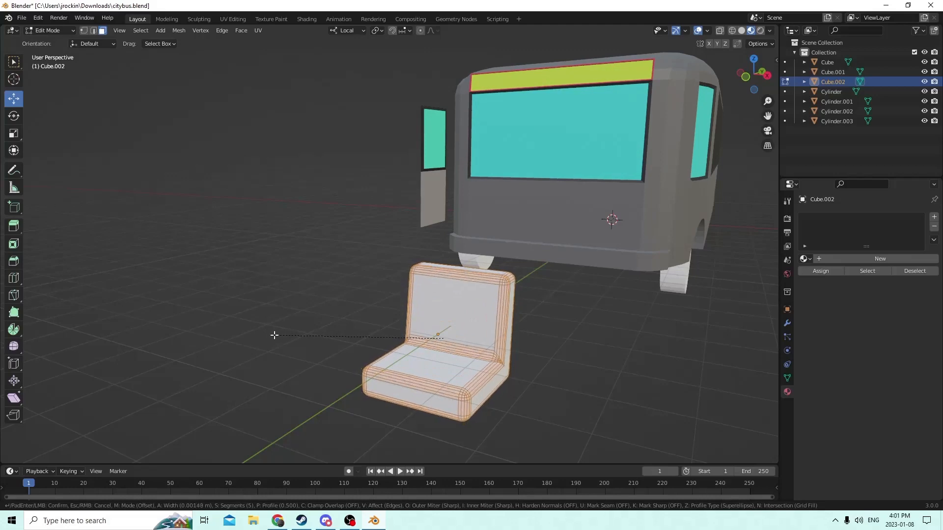
left_click(274, 335)
middle_click_drag(273, 333, 198, 326)
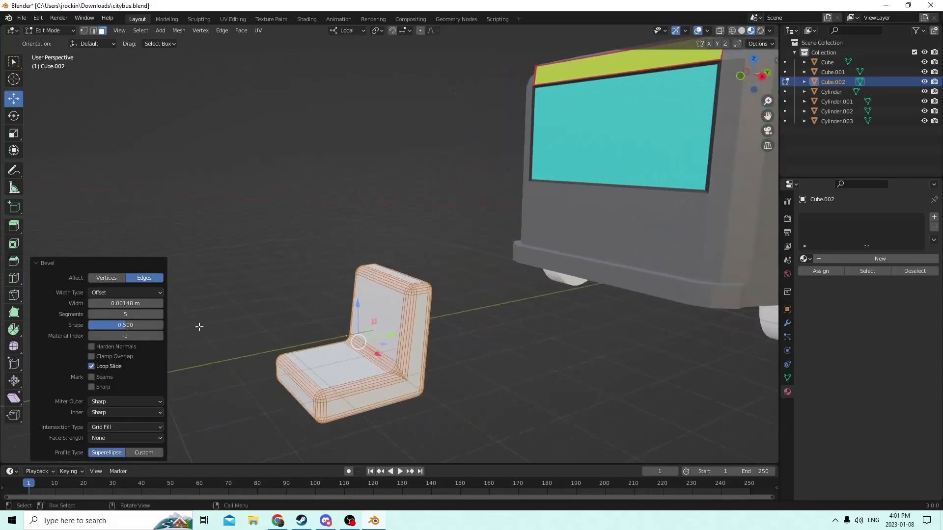
scroll(334, 305, "up", 3)
scroll(334, 305, "down", 3)
mouse_move(334, 305)
middle_mouse_down()
mouse_move(297, 305)
mouse_move(334, 319)
middle_mouse_up()
scroll(334, 319, "down", 1)
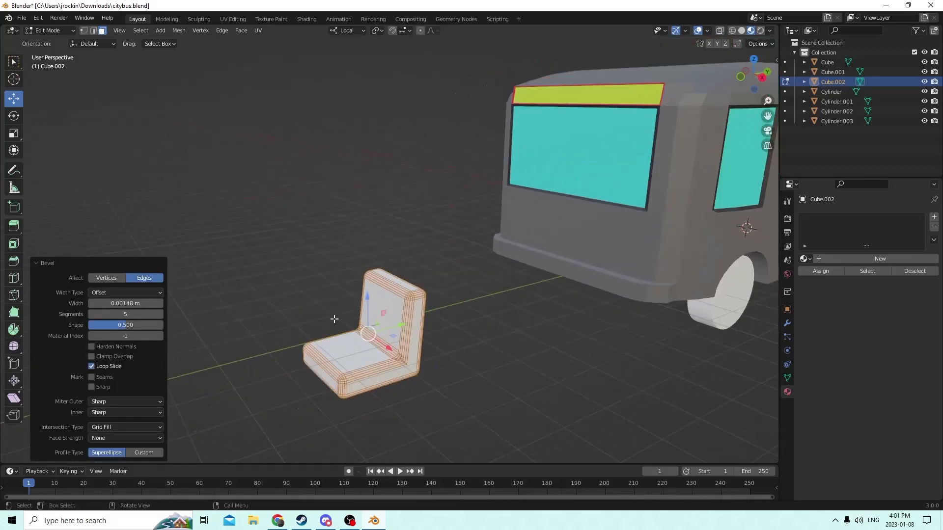
key("Tab")
Step: Duplicate the rounded seat and move the copy about 0.031 m along local Y toward the bus
middle_click_drag(516, 363, 551, 307)
scroll(584, 363, "down", 3)
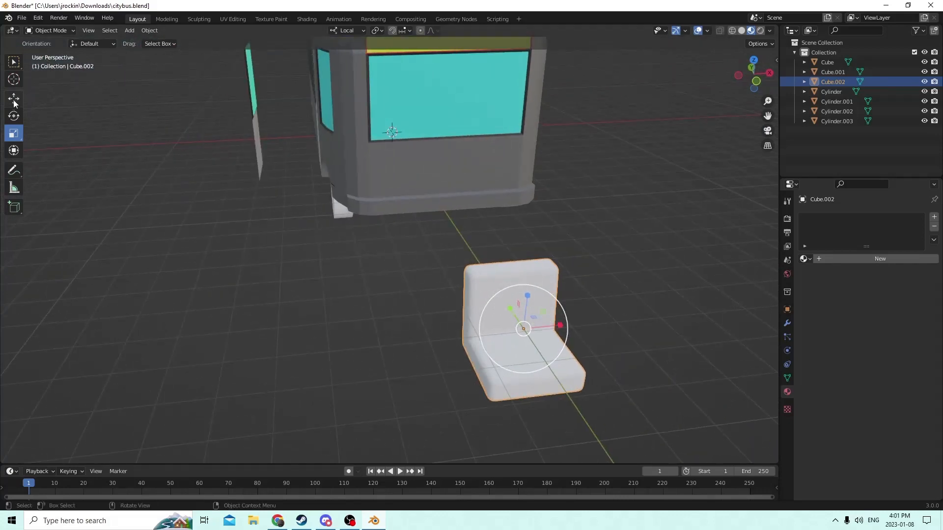
middle_click_drag(508, 333, 556, 342)
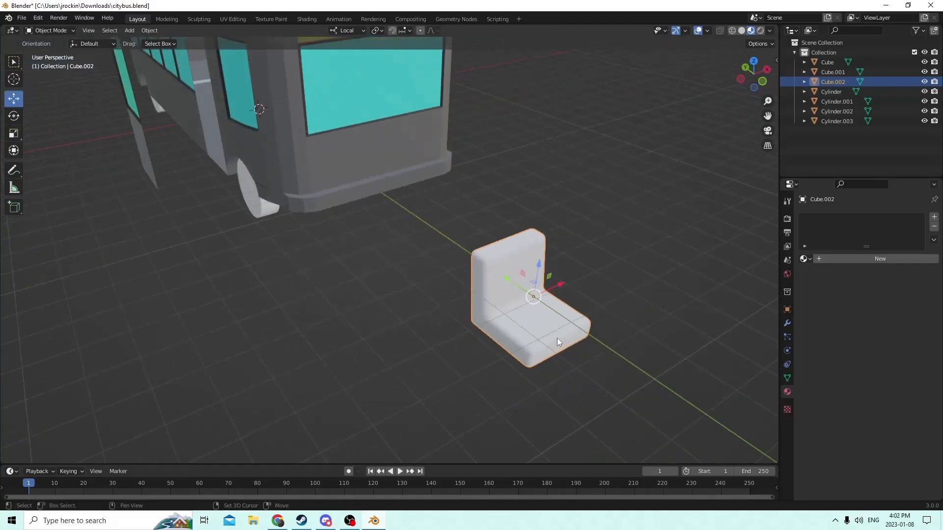
key("shift+d")
key("Escape")
middle_click_drag(631, 287, 636, 321)
key("g")
key("y")
key("y")
left_click(332, 207)
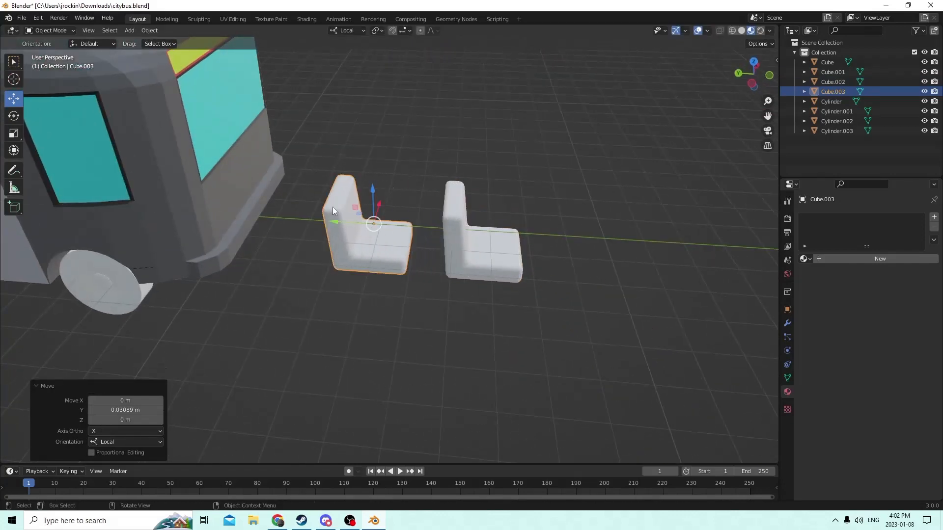
middle_click_drag(331, 207, 581, 234)
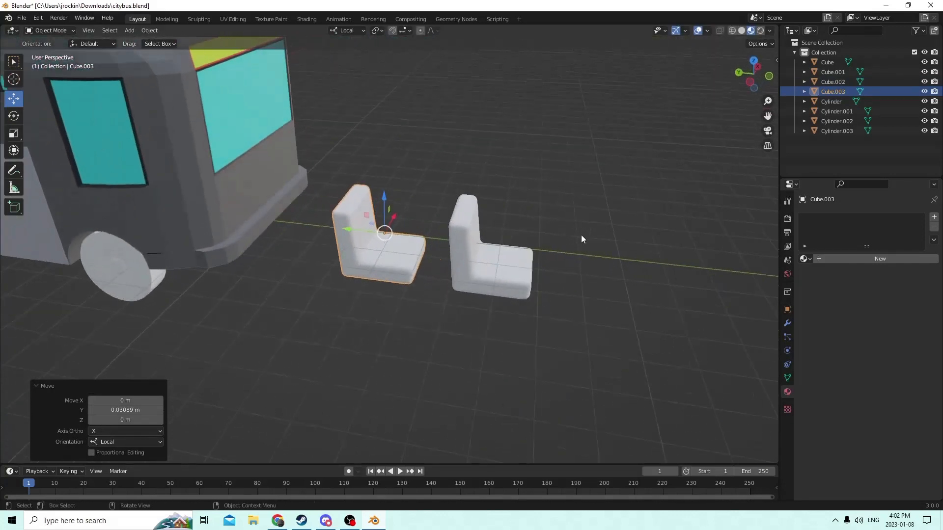
Step: Add a 0.02 m cube and move it about -0.205 m along local Y, beyond the two seats
key("shift+a")
mouse_move(581, 234)
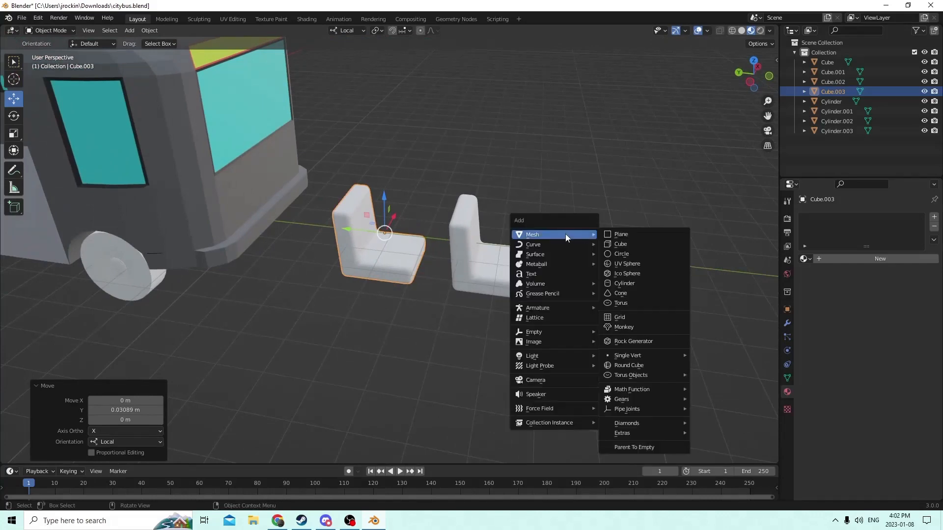
left_click(622, 248)
middle_click_drag(622, 249, 461, 245)
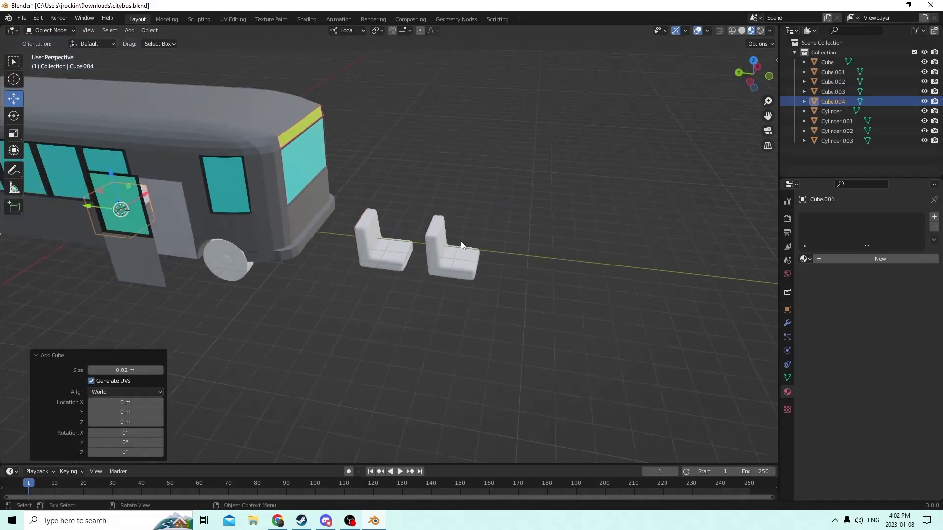
left_click_drag(87, 203, 507, 258)
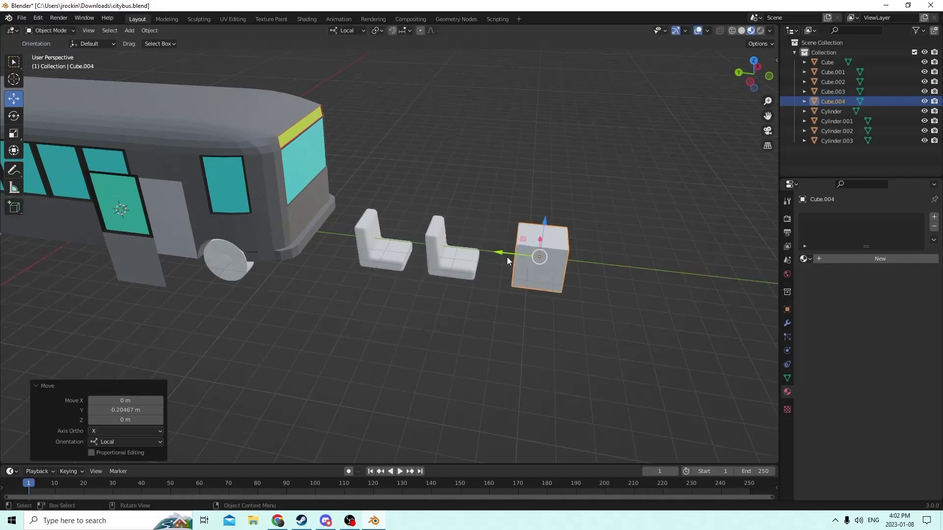
scroll(506, 258, "up", 3)
Step: Duplicate the new cube and move the copy above the seat farther from the bus, raising it about 0.0246 m along local Z
key("shift+d")
right_click(507, 257)
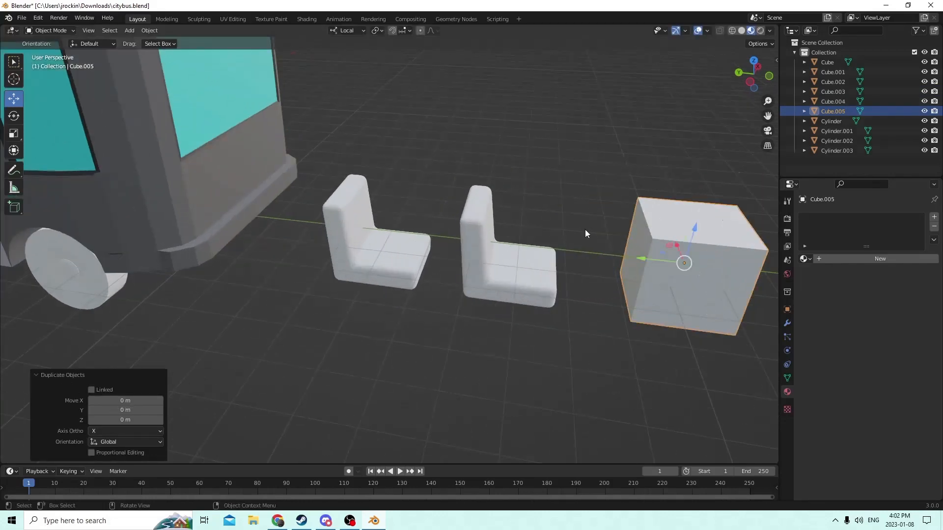
middle_click_drag(585, 229, 540, 240)
left_click_drag(695, 324, 485, 246)
middle_click_drag(485, 243, 523, 228)
left_click_drag(468, 204, 488, 91)
middle_click_drag(488, 90, 449, 117)
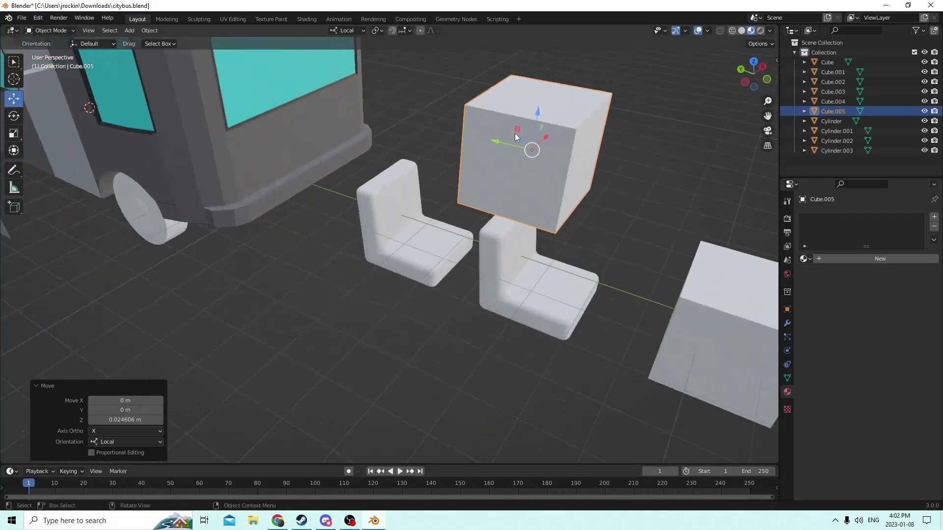
Step: Bevel all edges of the raised cube about 0.0044 m with 5 segments and return to Object Mode
key("Tab")
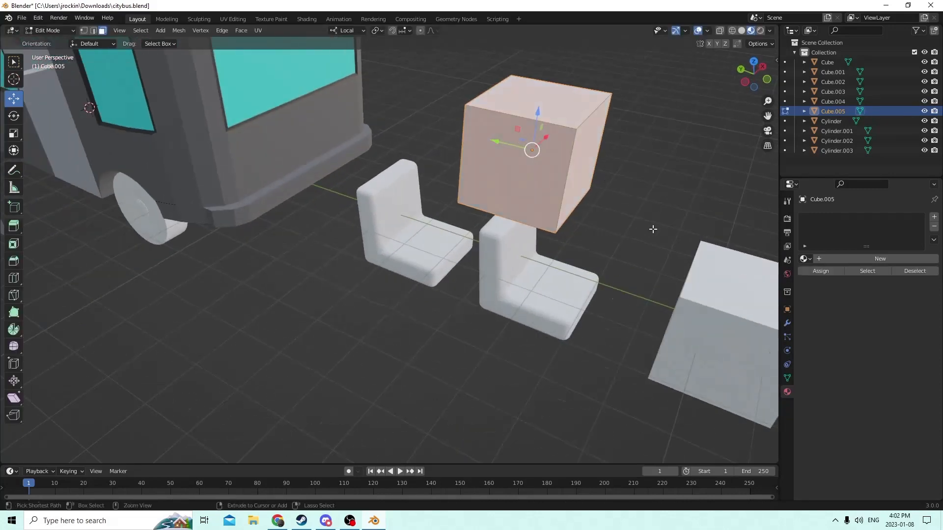
key("ctrl+b")
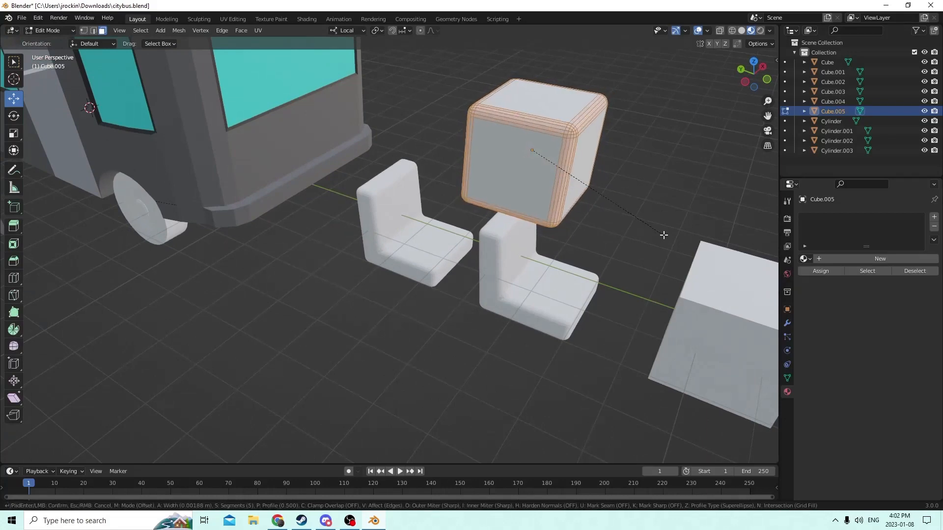
left_click(674, 243)
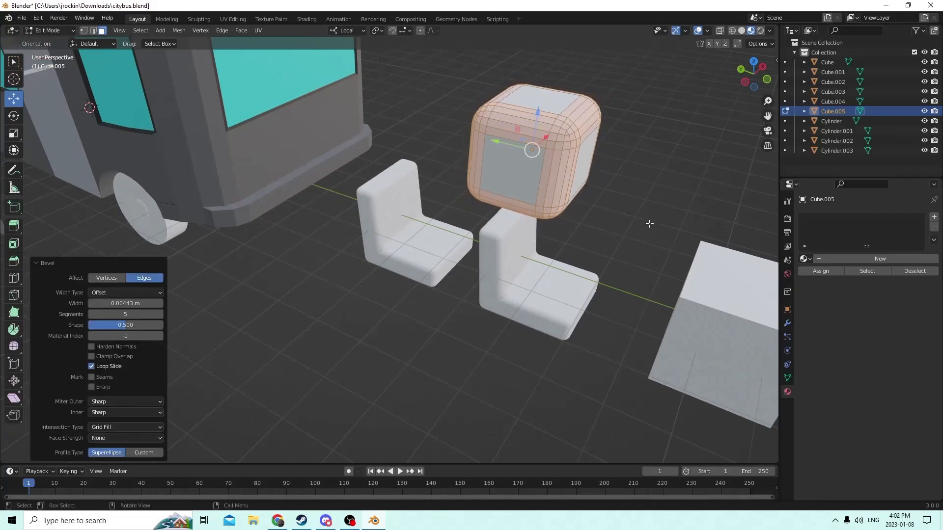
middle_click_drag(648, 223, 491, 219)
key("Tab")
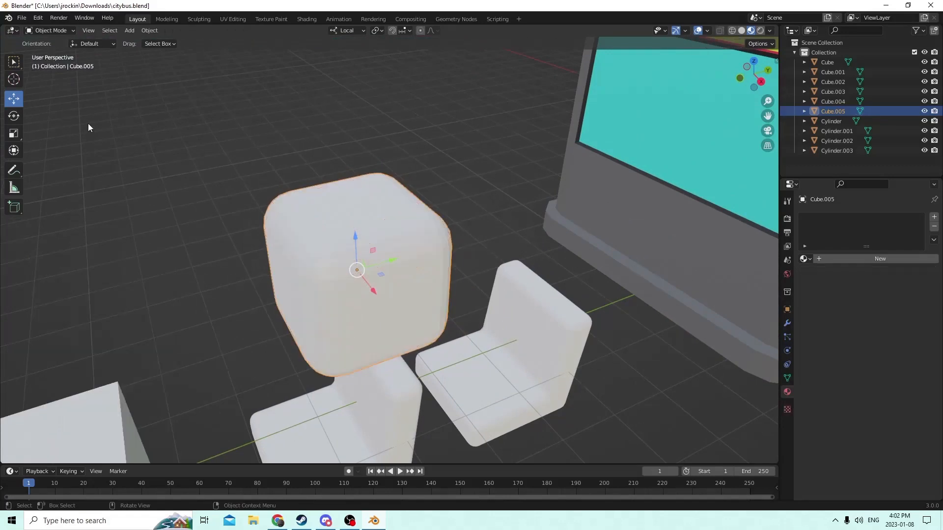
Step: Scale the rounded cube above the seat uniformly to about 0.397, stretch it about 1.806 along local X, and flatten it along local Y
middle_click_drag(87, 124, 71, 120)
left_click(14, 133)
middle_click_drag(143, 150, 175, 141)
key("s")
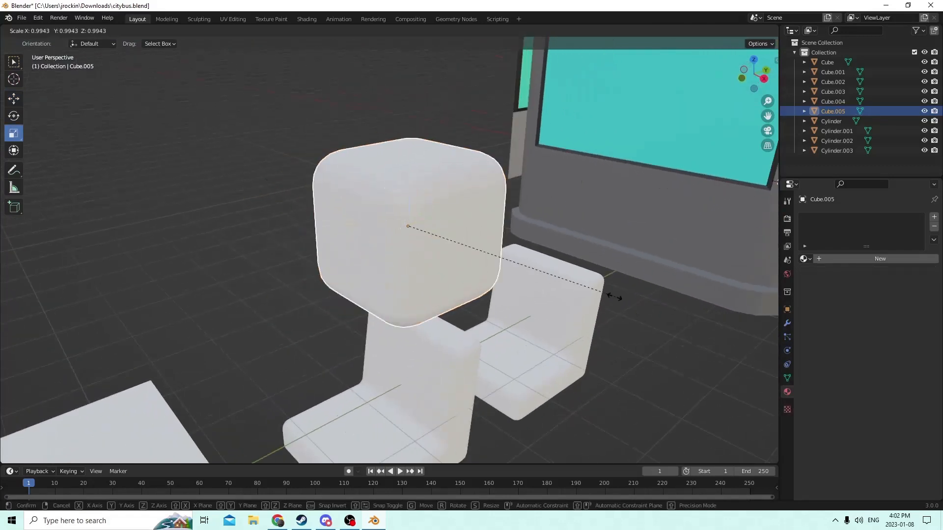
left_click(489, 257)
middle_click_drag(489, 257, 531, 271)
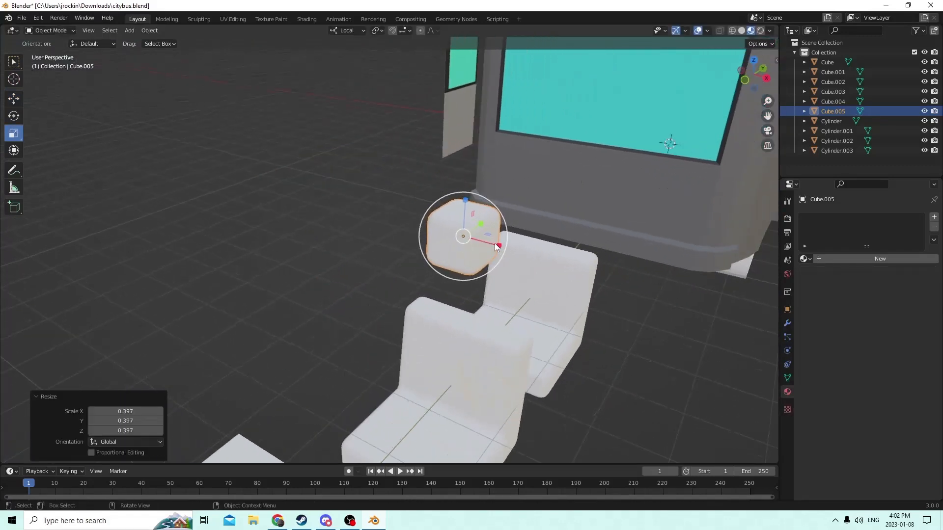
left_click_drag(494, 243, 520, 252)
middle_click_drag(521, 253, 346, 229)
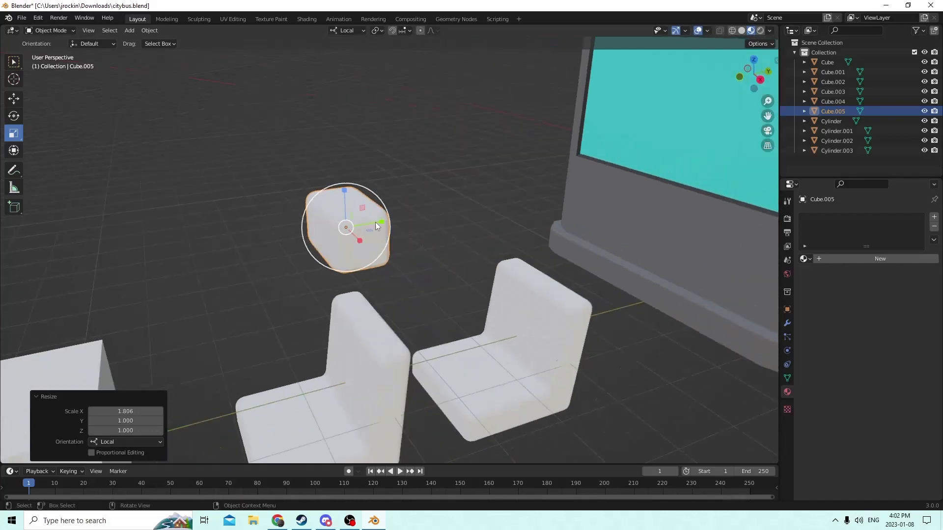
mouse_move(376, 224)
left_mouse_down()
mouse_move(357, 225)
mouse_move(383, 220)
left_mouse_up()
middle_click_drag(381, 219, 373, 201)
Step: Lower the headrest about 0.0103 m along local Z and shift it about 0.0033 m along local Y over the seat's backrest
left_click(13, 98)
middle_click_drag(333, 162, 401, 181)
left_click_drag(278, 143, 281, 216)
middle_click_drag(314, 225, 156, 231)
scroll(342, 236, "up", 3)
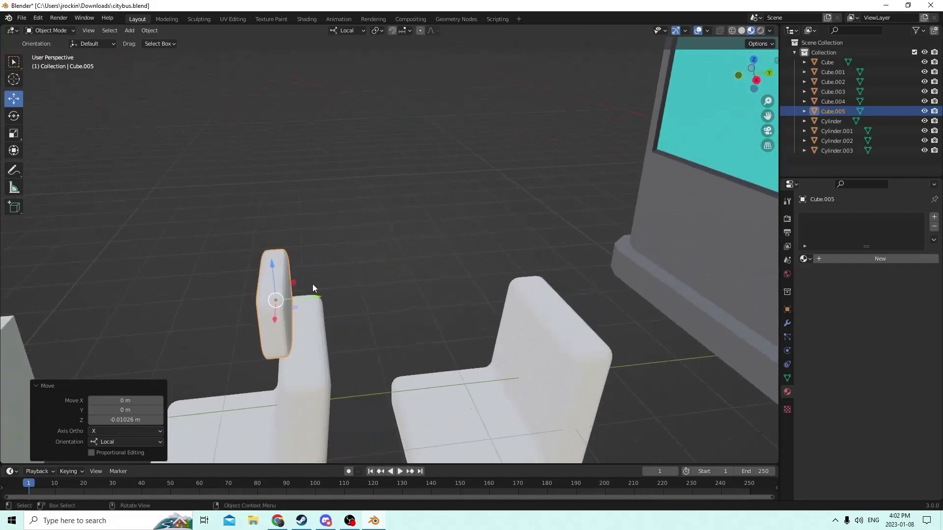
left_click_drag(318, 302, 339, 300)
middle_click_drag(343, 300, 399, 275)
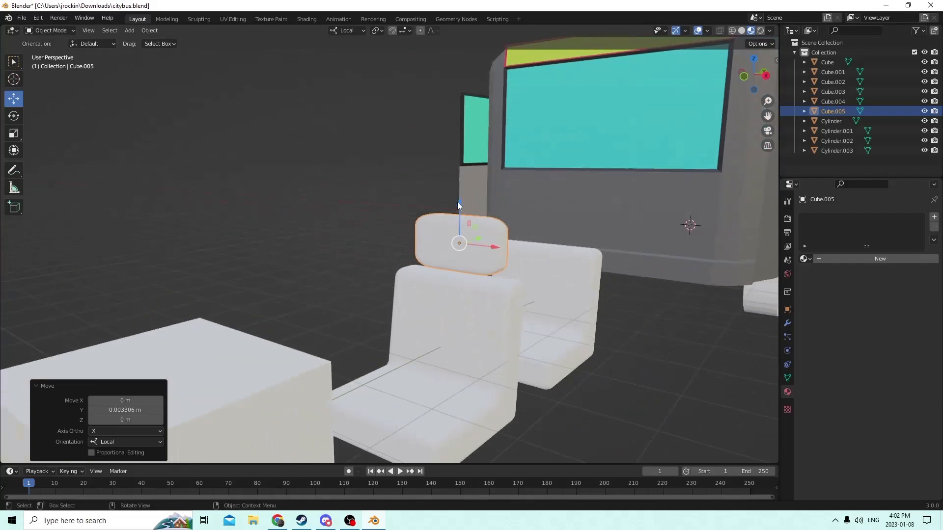
Step: Raise the headrest about 0.0018 m along local Z and scale its width to about 0.748 along local X
left_click_drag(458, 202, 459, 190)
middle_click_drag(459, 189, 459, 213)
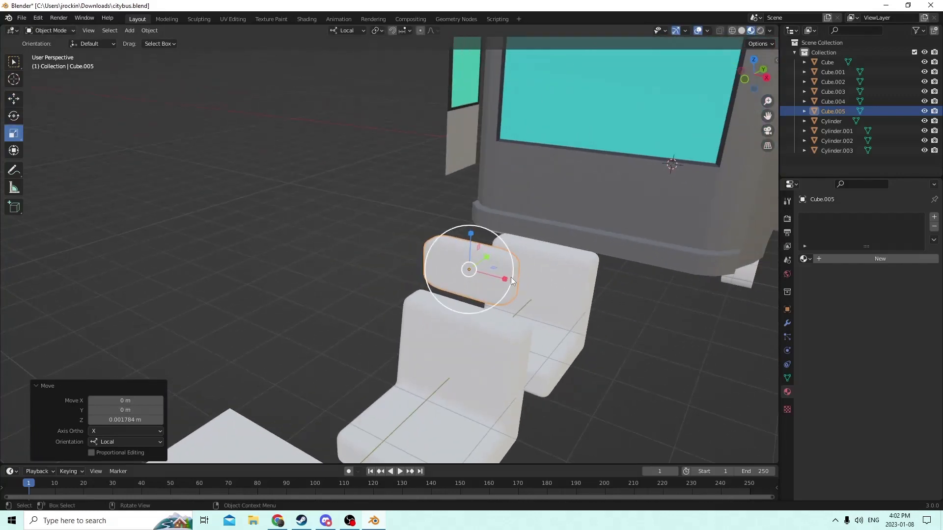
left_click_drag(504, 279, 491, 274)
middle_click_drag(491, 275, 418, 249)
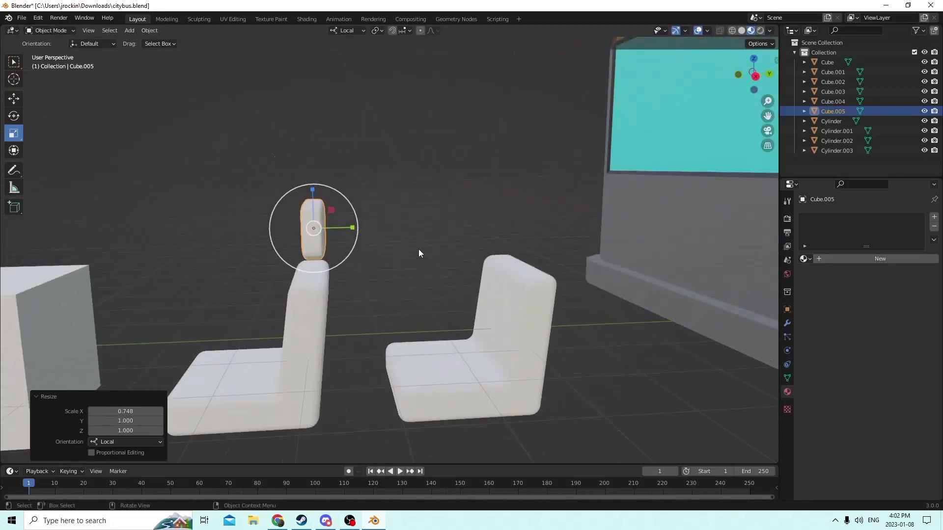
Step: Duplicate the headrest in place and scale the copy to about 0.293 along local X and 0.473 along local Y
key("shift+d")
right_click(427, 214)
middle_click_drag(427, 214, 391, 238)
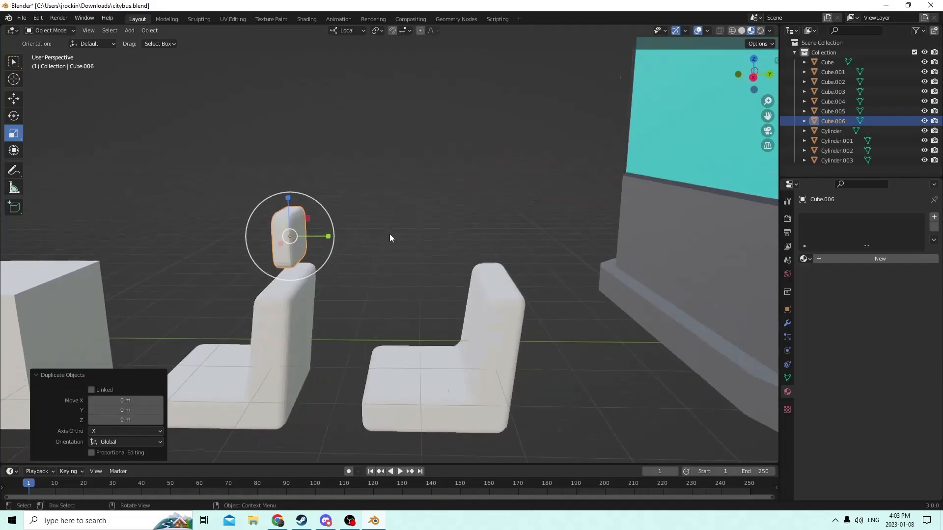
middle_click_drag(92, 125, 220, 284)
left_click_drag(200, 238, 232, 234)
middle_click_drag(232, 234, 305, 202)
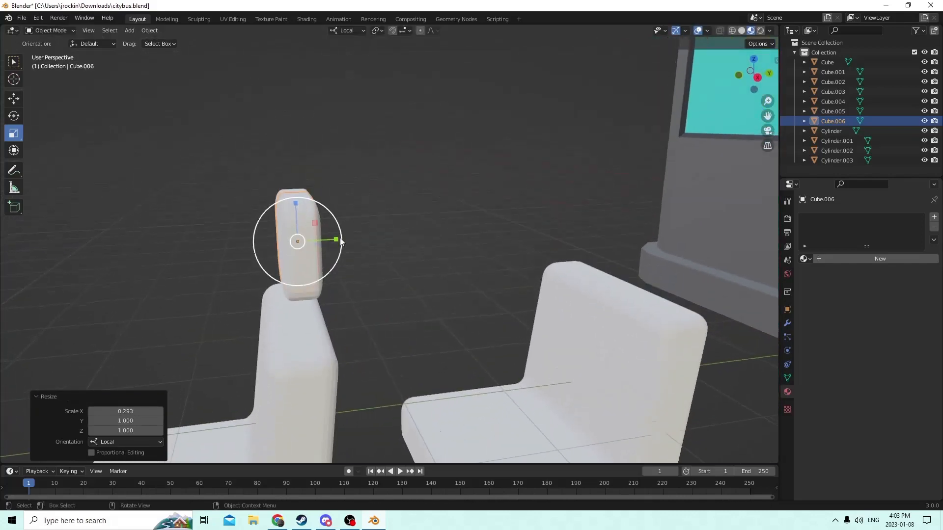
left_click_drag(340, 240, 305, 240)
middle_click_drag(306, 240, 295, 216)
Step: Move the narrow copy down about 0.004 m along local Z to connect the headrest to the backrest
left_click(14, 98)
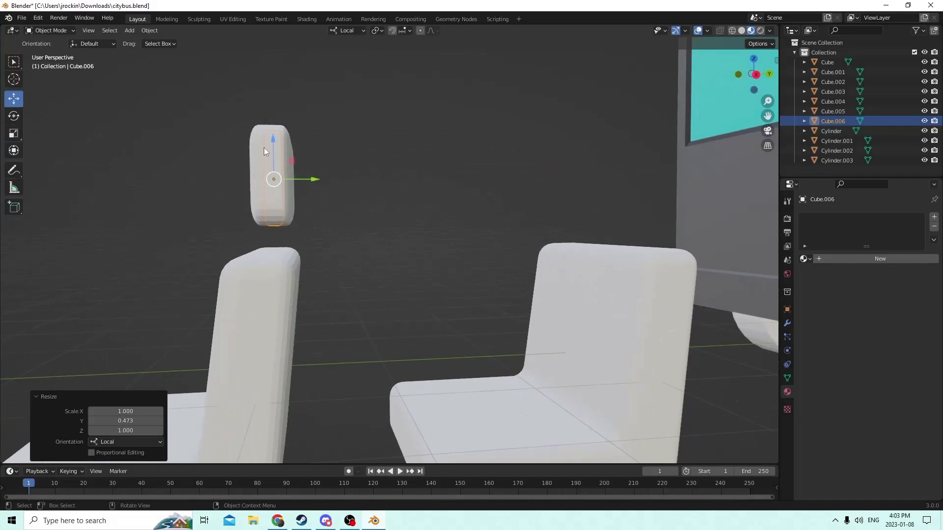
left_click_drag(273, 157, 276, 189)
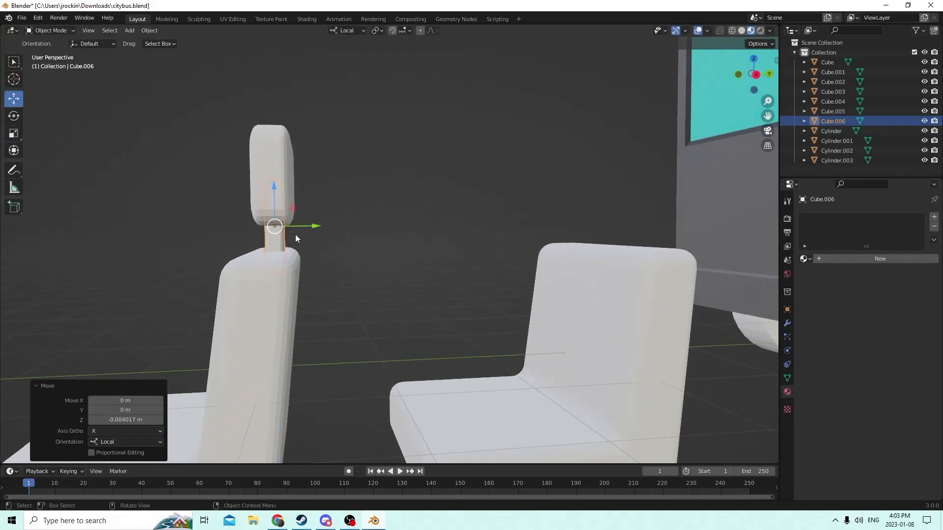
left_click_drag(310, 228, 310, 228)
middle_click_drag(304, 227, 389, 223)
scroll(306, 227, "down", 3)
scroll(396, 247, "up", 2)
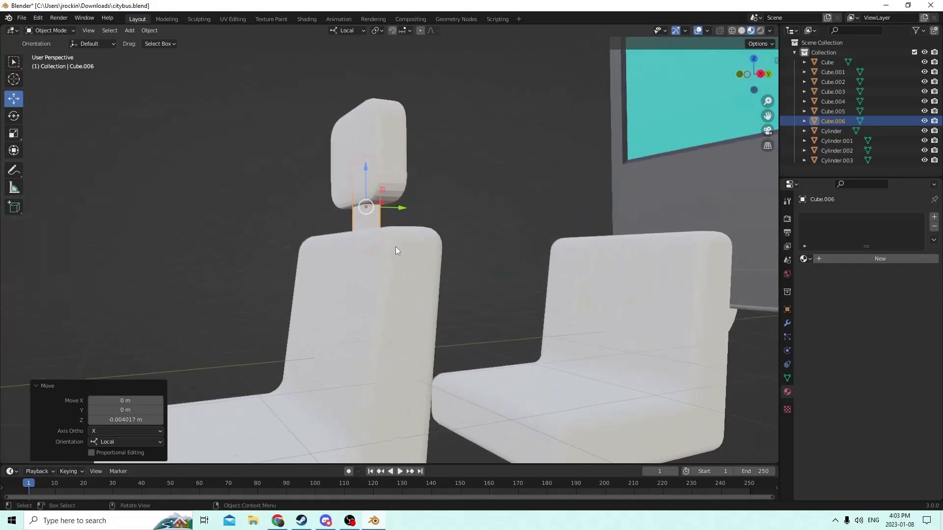
Step: Switch the viewport to solid shading and join the headrest, its connecting post and the seat into one object
left_click(741, 30)
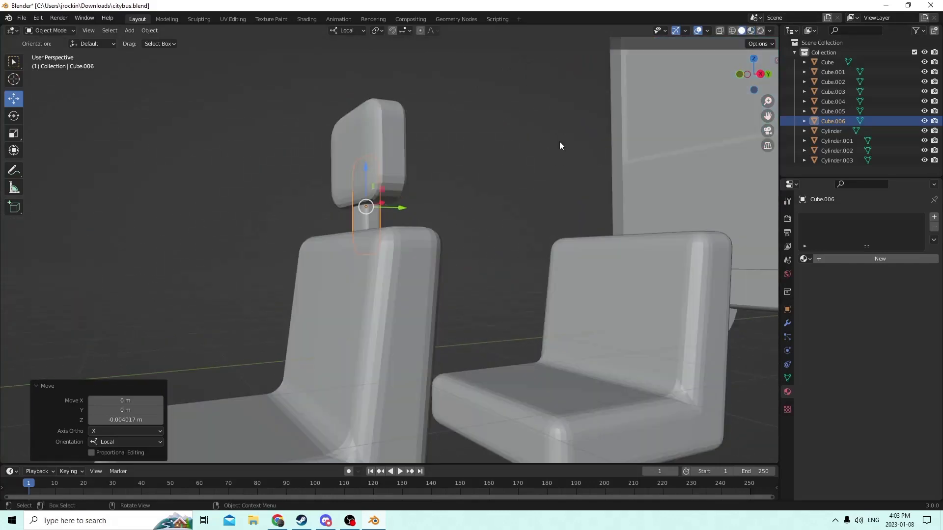
mouse_move(558, 142)
middle_mouse_down()
mouse_move(569, 167)
mouse_move(602, 190)
mouse_move(529, 187)
mouse_move(573, 195)
middle_mouse_up()
left_click(426, 246)
middle_click_drag(425, 246, 413, 228)
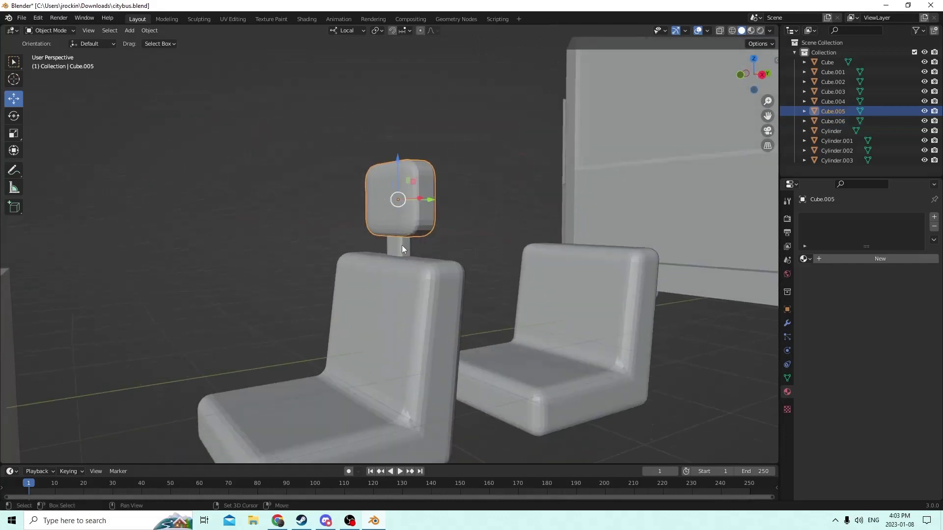
left_click(402, 245, "shift")
left_click(359, 293, "shift")
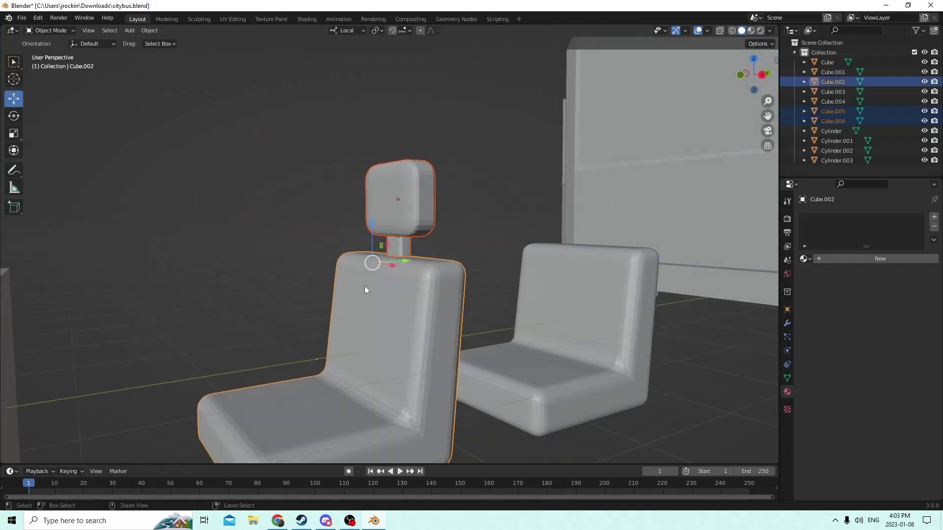
key("ctrl+j")
middle_click_drag(374, 278, 412, 251)
Step: Widen the seat closer to the bus along local X into a bench
left_click(515, 317)
middle_click_drag(514, 317, 531, 326)
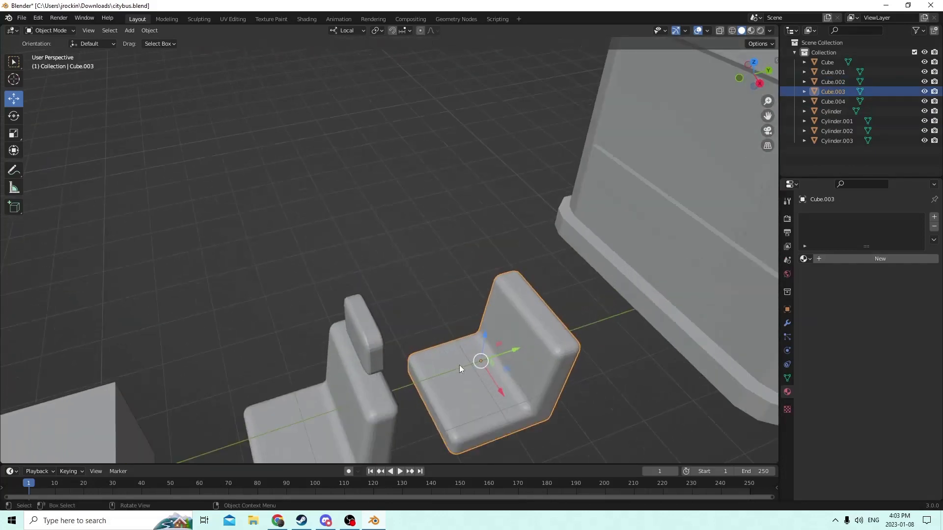
middle_click_drag(475, 302, 493, 297)
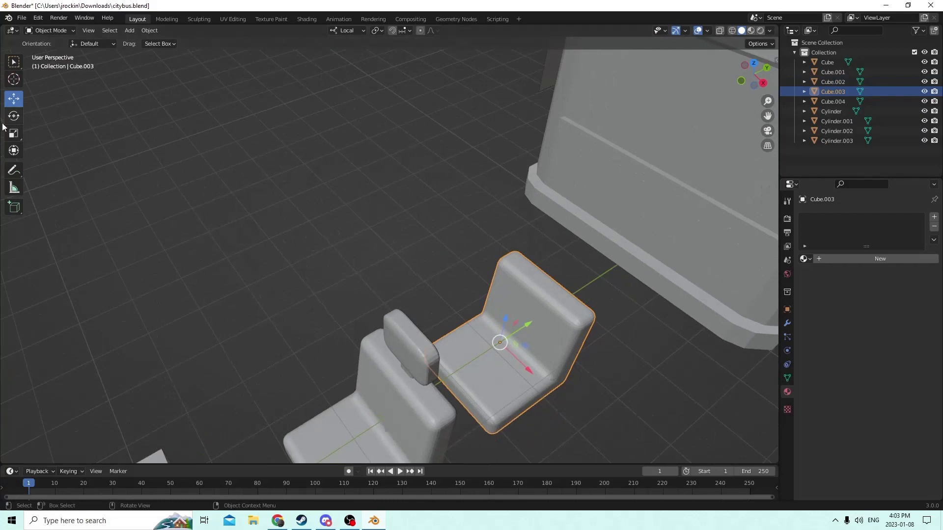
left_click(13, 133)
middle_click_drag(319, 186, 529, 254)
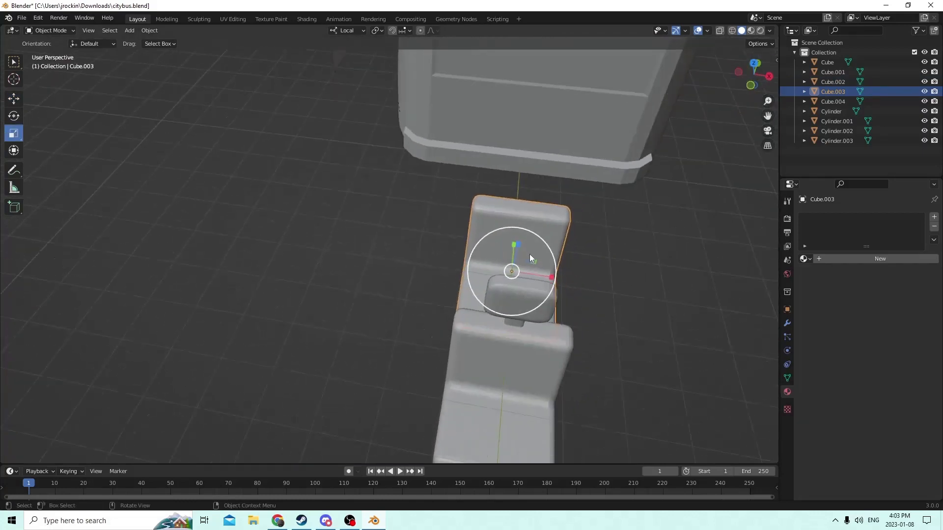
left_click_drag(552, 278, 608, 281)
middle_click_drag(608, 281, 80, 181)
Step: Duplicate the plain cube beyond the seats and move the copy along local Y onto the seat with the headrest
left_click(162, 201)
middle_click_drag(278, 212, 266, 275)
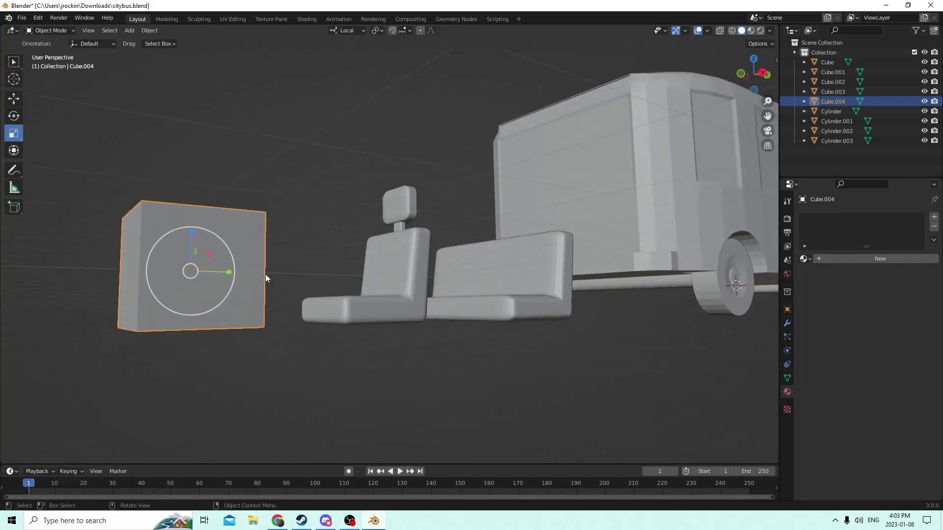
key("shift+d")
right_click(327, 232)
middle_click_drag(324, 234, 207, 264)
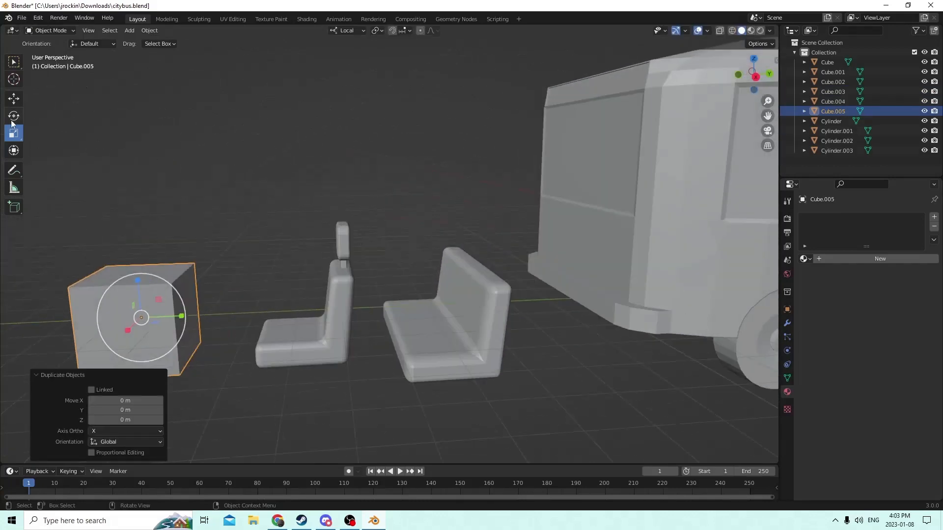
left_click(15, 101)
left_click_drag(175, 316, 321, 313)
middle_click_drag(320, 314, 348, 321)
Step: Bevel the four vertical edges of the duplicated cube about 0.007 m with 5 segments and return to Object Mode
key("Tab")
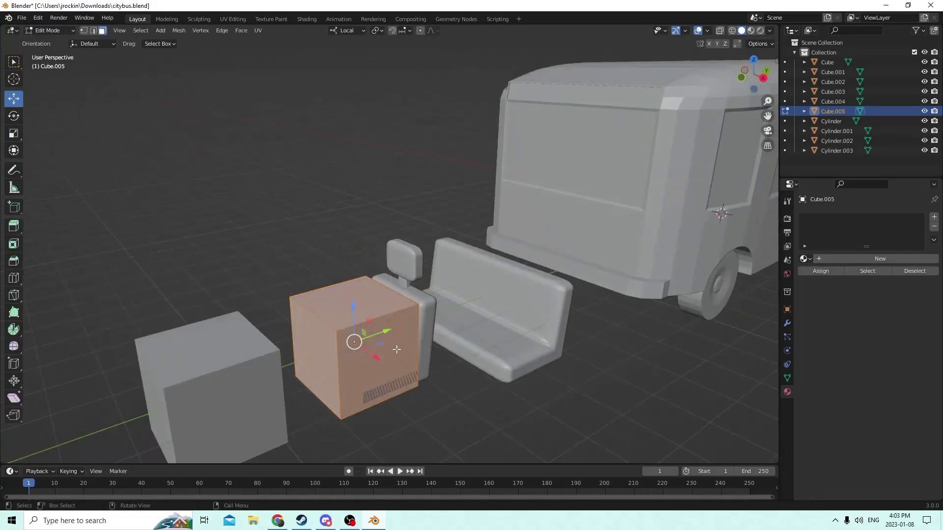
left_click(408, 332)
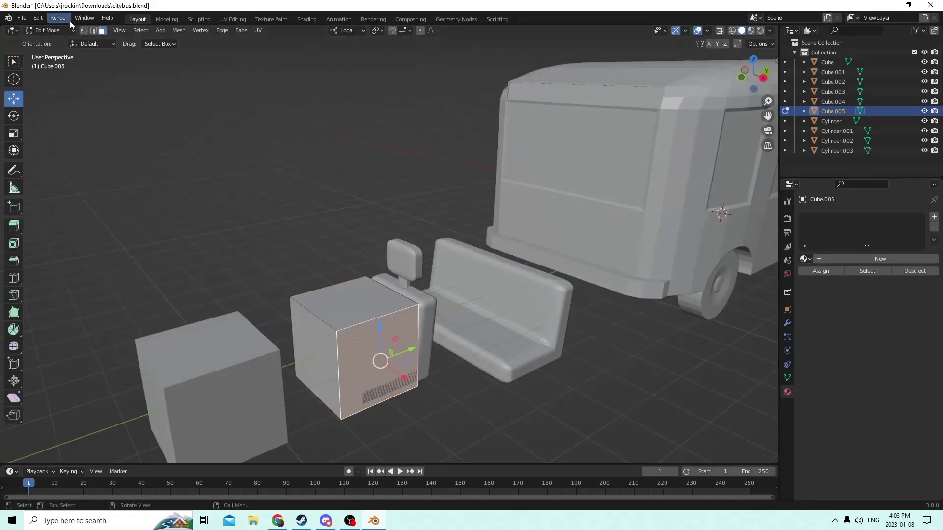
left_click(93, 32)
left_click(414, 322)
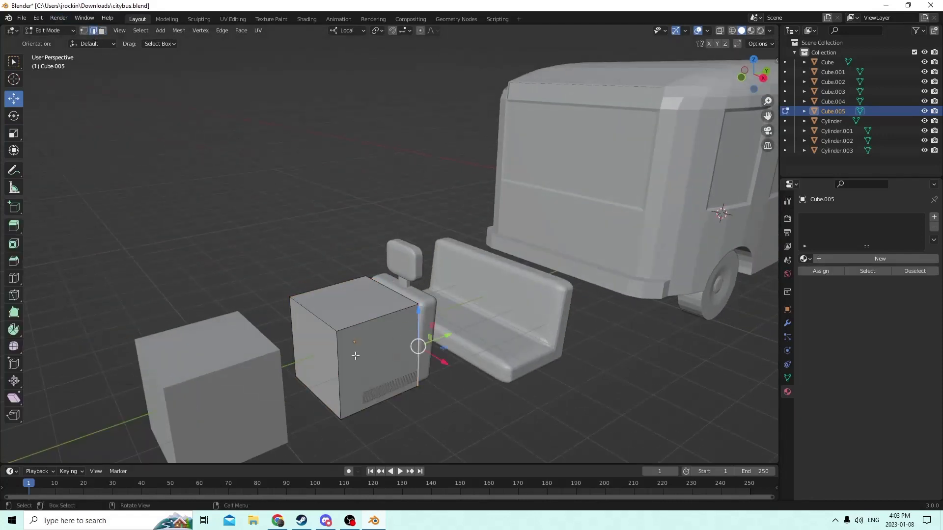
middle_click_drag(337, 361, 552, 260)
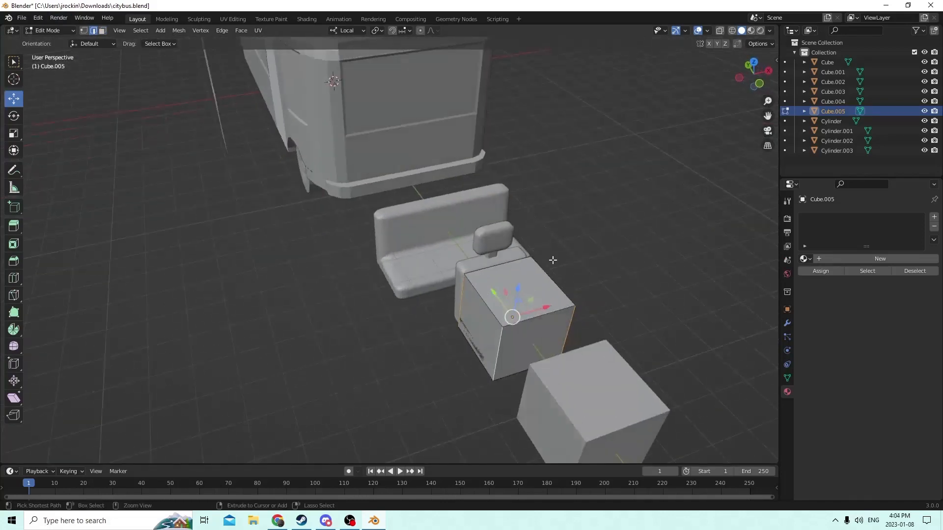
key("ctrl+b")
scroll(648, 253, "up", 4)
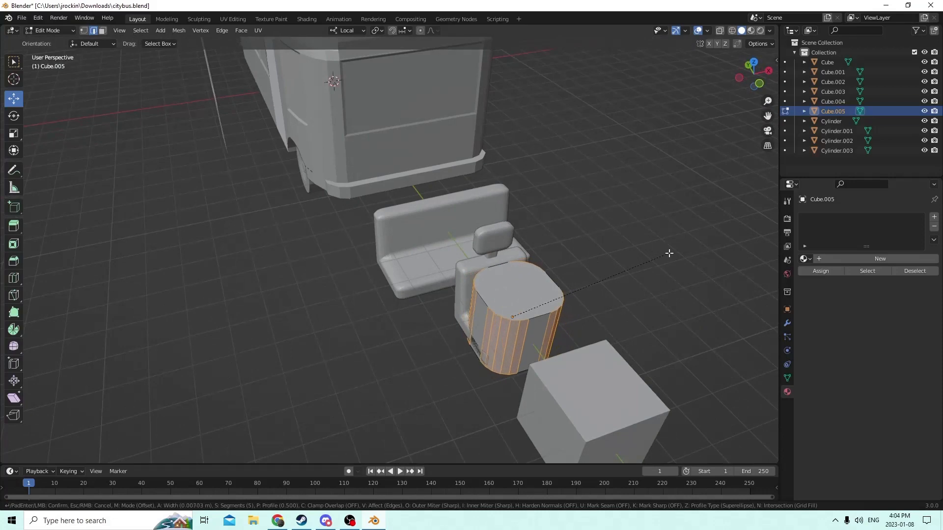
left_click(672, 254)
middle_click_drag(659, 246, 422, 202)
key("Tab")
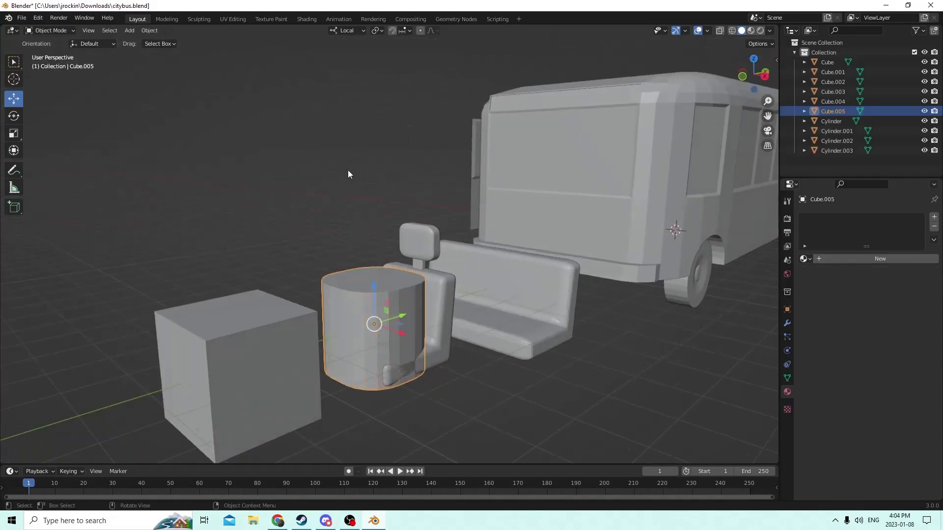
Step: Stretch the rounded block about 2.534 along local Z, and scale it uniformly to about 0.34
middle_click_drag(372, 173, 343, 167)
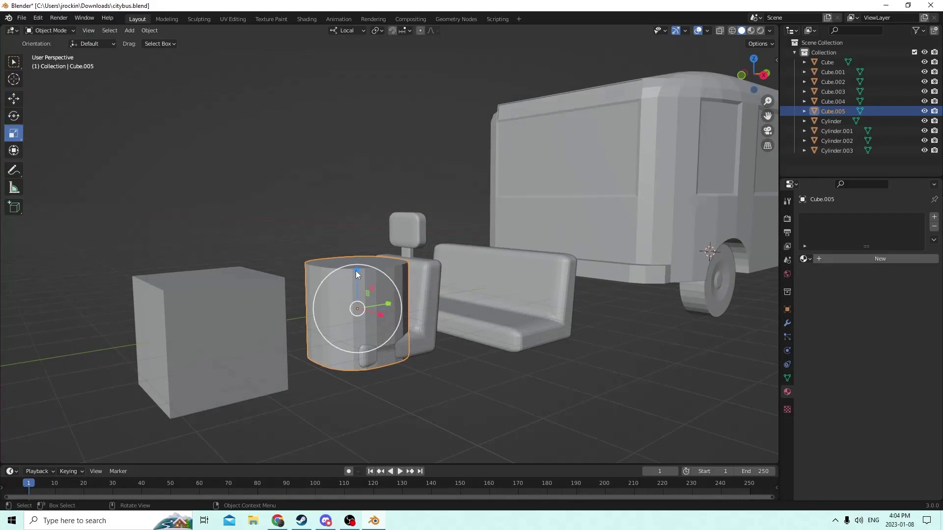
left_click_drag(357, 273, 369, 202)
key("s")
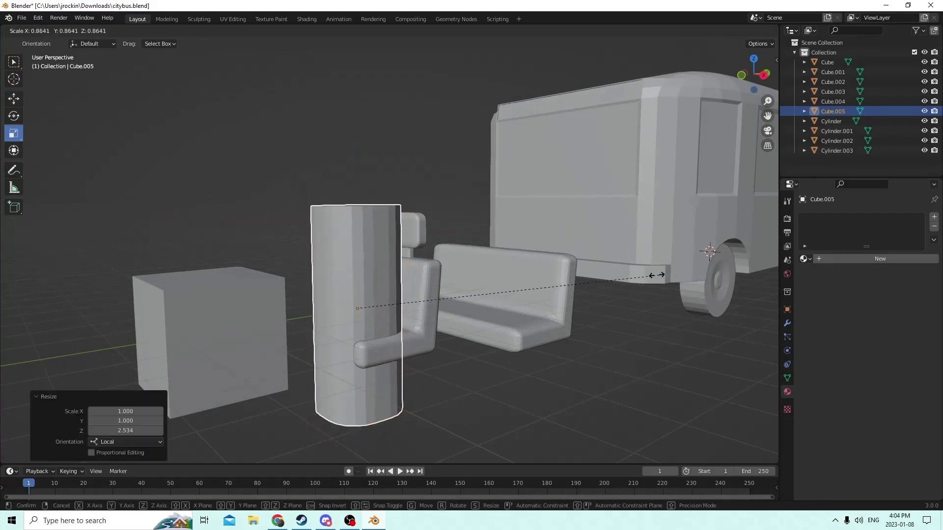
left_click(440, 275)
middle_click_drag(440, 276, 443, 287)
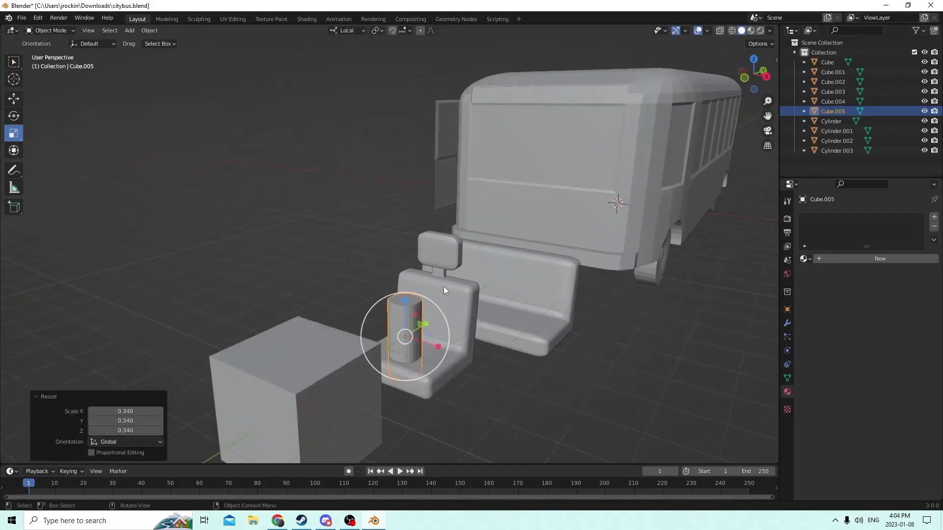
Step: Stretch the block about 2.19 along local Z and scale it uniformly to about 0.34 to form a thin post
left_click_drag(405, 306, 406, 269)
key("s")
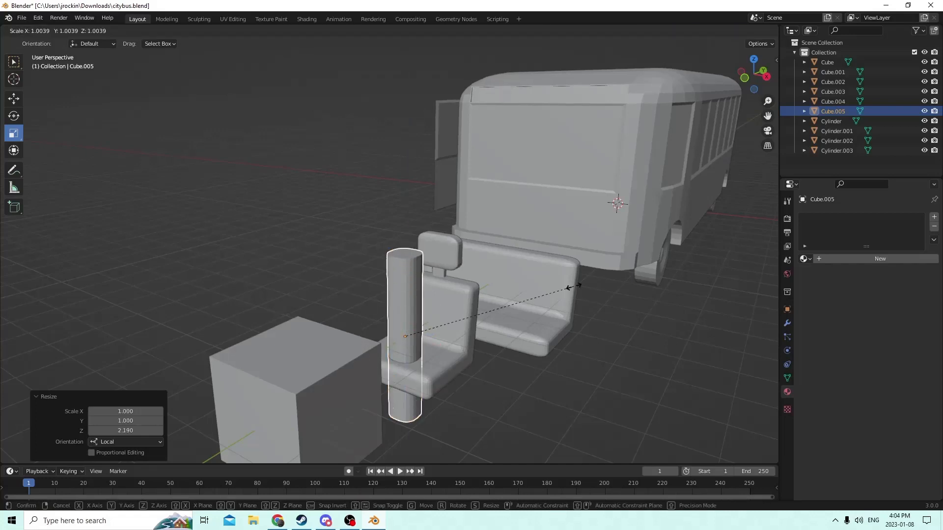
left_click(459, 313)
middle_click_drag(460, 312, 402, 278)
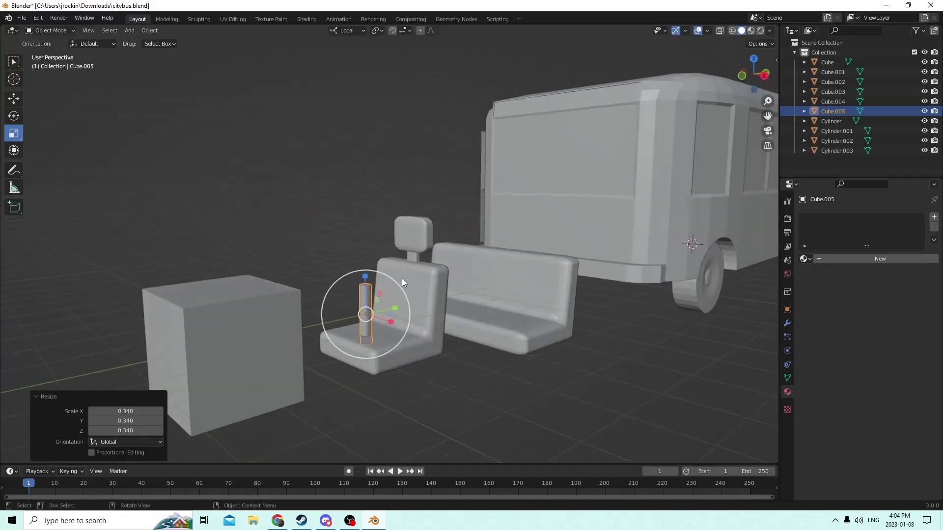
Step: Move the thin post down about 0.0155 m along local Z beneath the seat and shift it slightly along local X
left_click(14, 98)
scroll(518, 238, "up", 4)
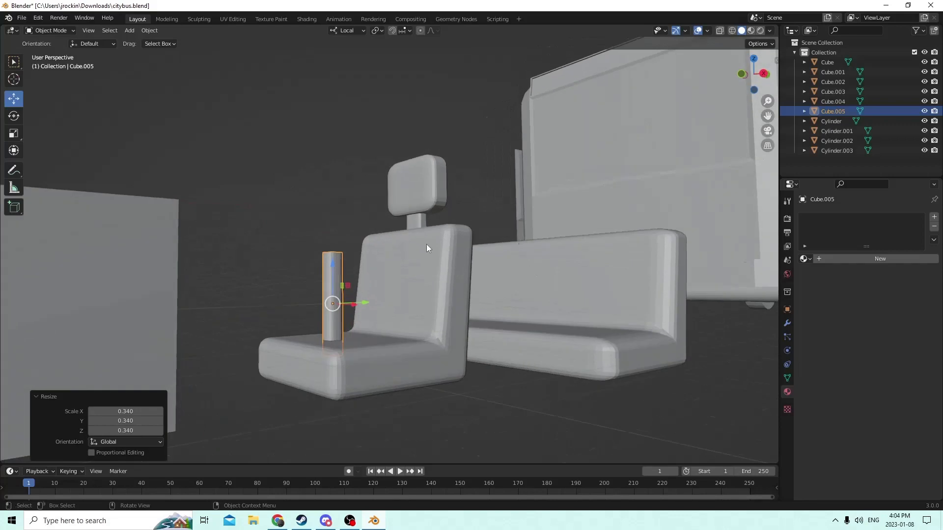
left_click_drag(336, 262, 339, 394)
mouse_move(341, 394)
middle_mouse_down()
mouse_move(387, 366)
mouse_move(360, 393)
middle_mouse_up()
scroll(386, 366, "down", 1)
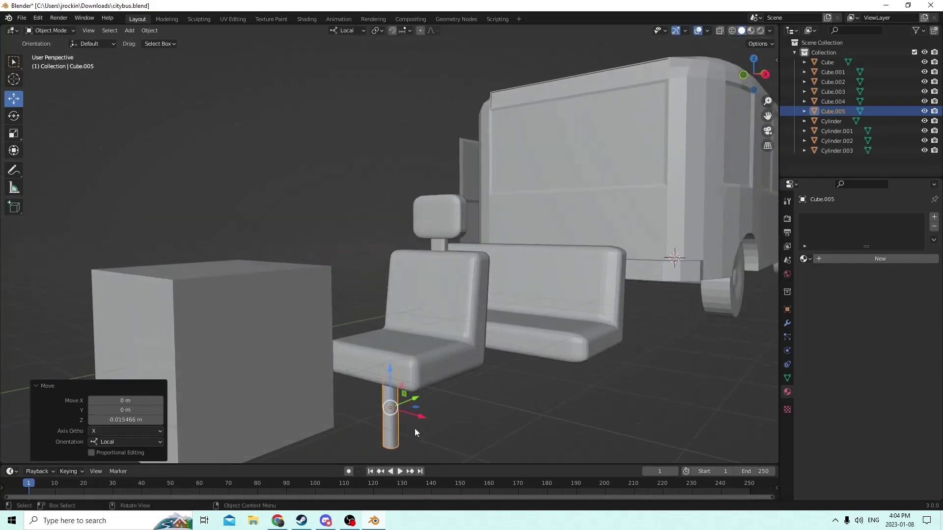
left_click_drag(418, 416, 436, 420)
middle_click_drag(436, 420, 331, 407)
Step: Select the headrest seat together with its post and move both about 0.0837 m along local Y into the bus
left_click(392, 405)
left_click_drag(352, 366, 653, 343)
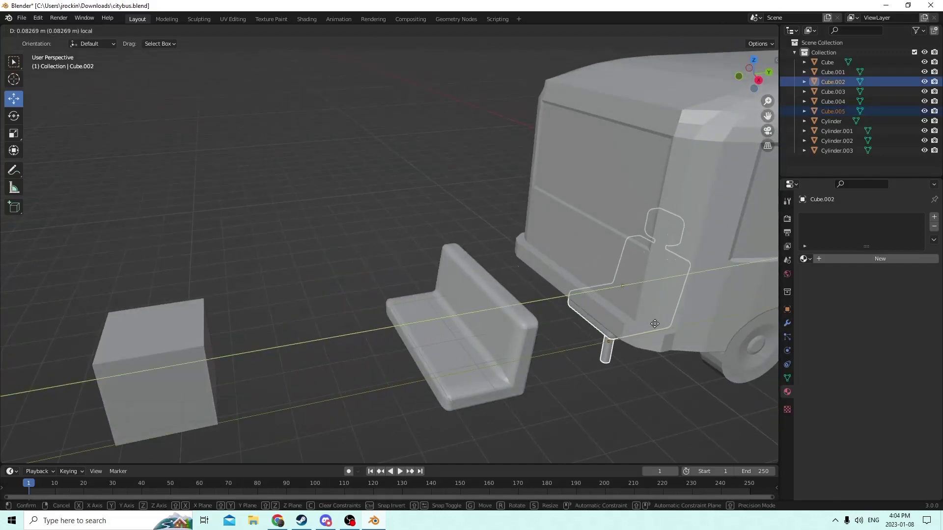
middle_click_drag(653, 344, 422, 318)
scroll(431, 320, "down", 4)
scroll(433, 320, "up", 2)
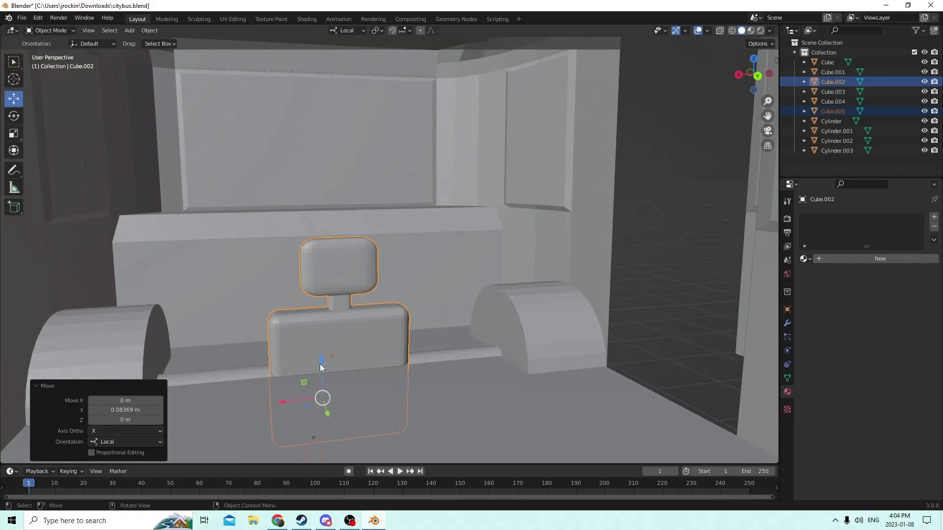
Step: Raise the headrest seat and post about 0.023 m along local Z, and nudge the post alone to adjust its position beneath the seat
left_click_drag(320, 363, 334, 220)
middle_click_drag(314, 230, 284, 274)
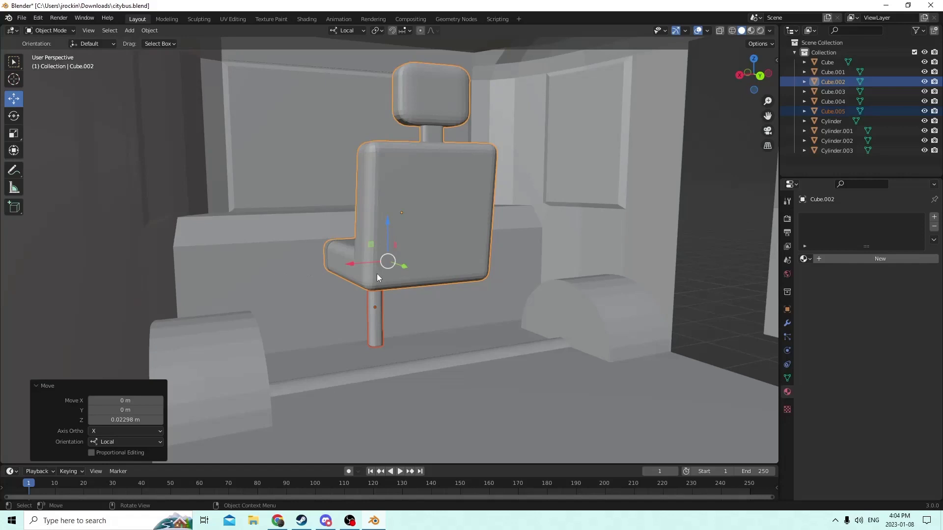
middle_click_drag(377, 275, 300, 250)
left_click(347, 271)
left_click_drag(264, 249, 252, 254)
middle_click_drag(252, 255, 345, 293)
Step: Duplicate the thin post in place and move the copy about 0.0098 m along local Y toward the seat's rear
key("shift+d")
right_click(339, 304)
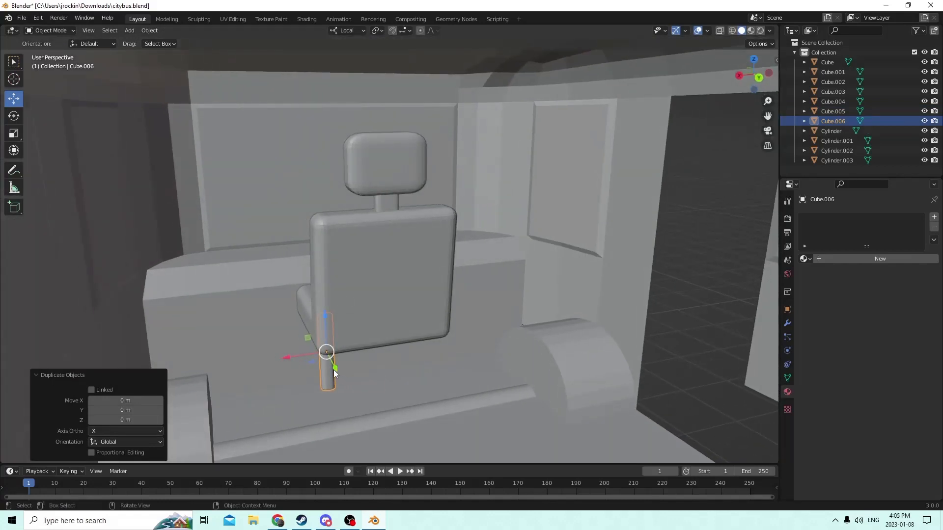
key("g")
left_click(356, 388)
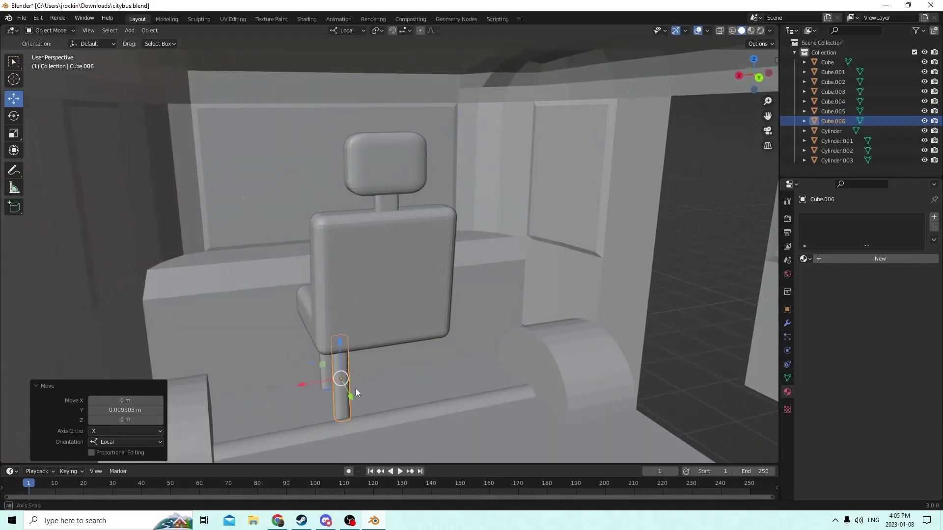
middle_click_drag(355, 388, 379, 378)
Step: Select both posts together with the headrest seat and move them about -0.0738 m along local Y out of the bus
left_click(361, 349, "shift")
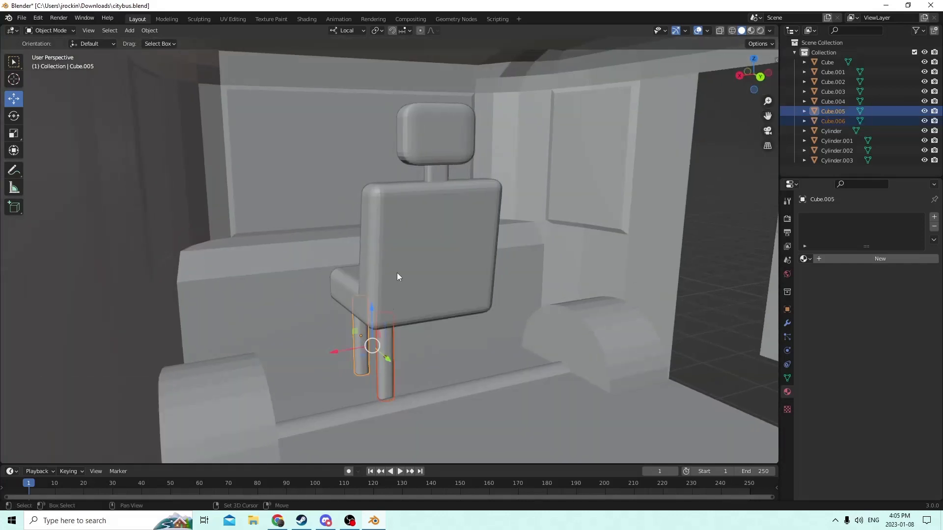
left_click(396, 272, "shift")
middle_click_drag(391, 317, 478, 319)
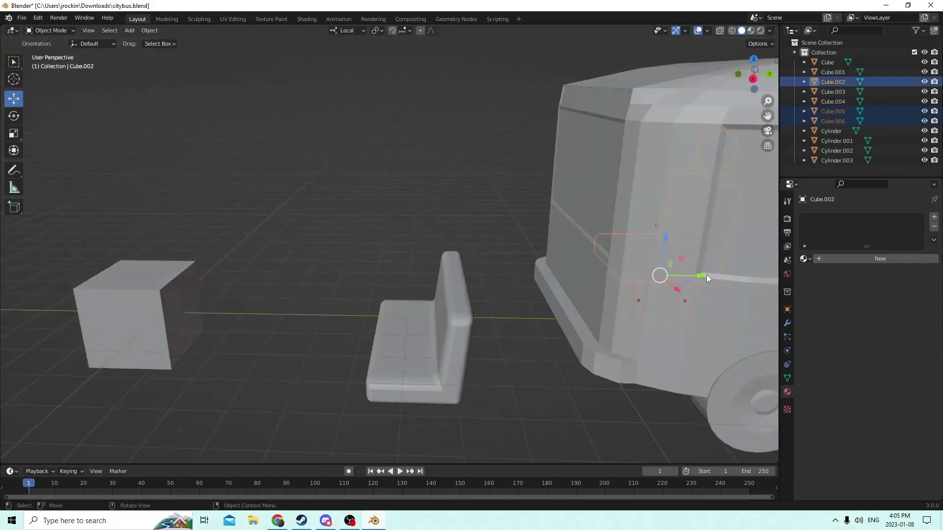
left_click_drag(706, 278, 406, 223)
scroll(406, 222, "up", 3)
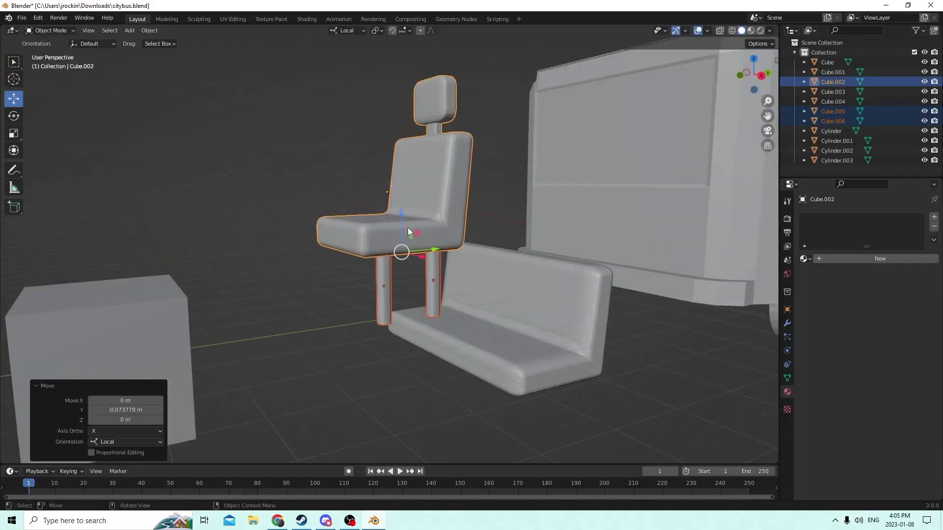
middle_click_drag(408, 232, 349, 217)
scroll(360, 223, "up", 5)
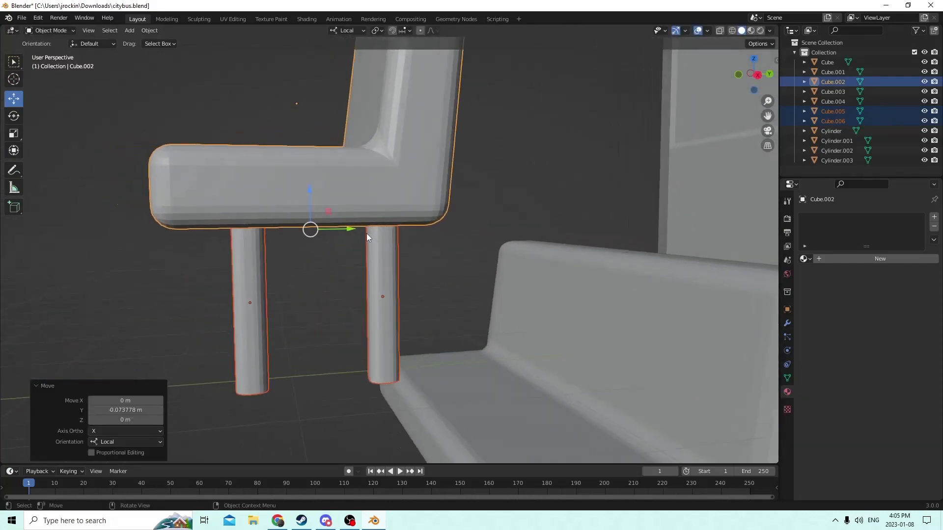
Step: Delete the front post beneath the headrest seat, leaving only the rear one
left_click(366, 234)
middle_click_drag(378, 258, 361, 256)
scroll(361, 255, "up", 2)
left_click(114, 312)
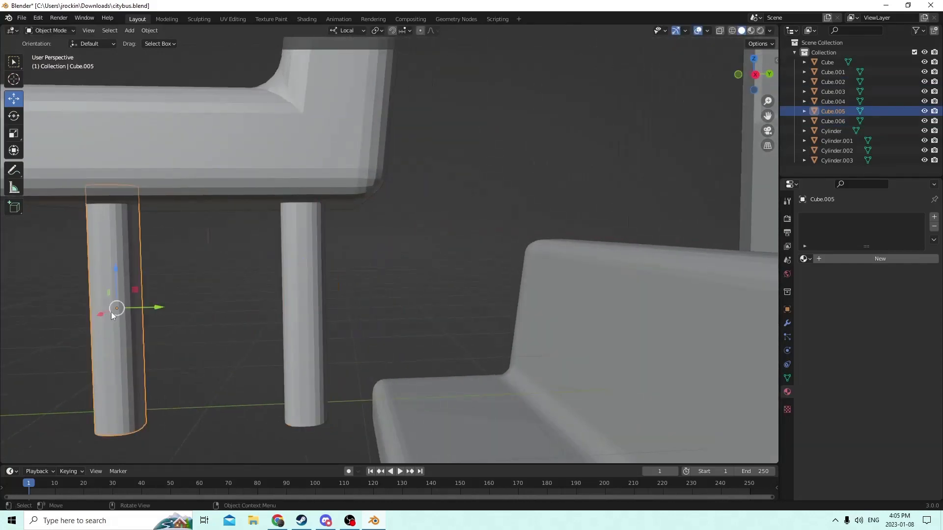
scroll(114, 312, "down", 4)
middle_click_drag(114, 313, 136, 324)
key("Delete")
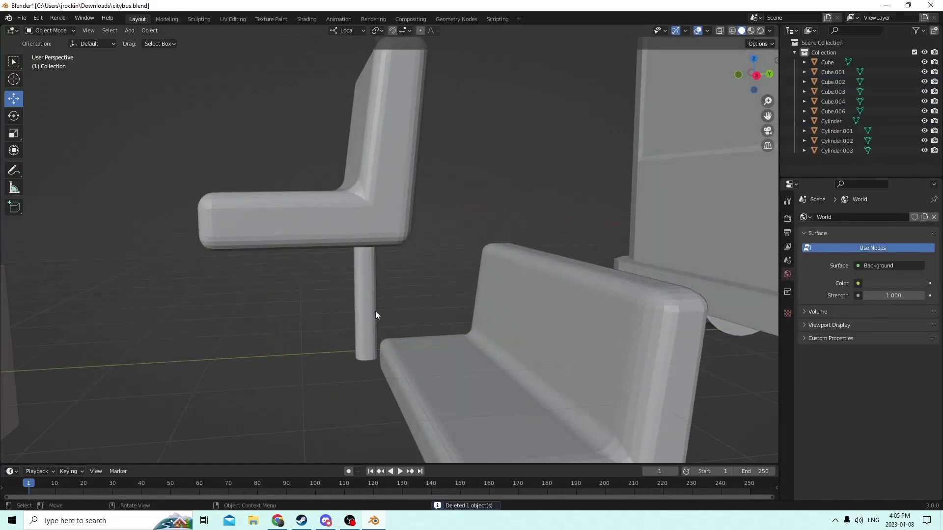
Step: Select the remaining rear post and fine-tune its position beneath the headrest seat
left_click(366, 310)
middle_click_drag(358, 308, 353, 305)
scroll(353, 286, "up", 2)
left_click_drag(366, 308, 387, 311)
middle_click_drag(387, 311, 393, 261)
Step: Duplicate the post in place, flatten the copy to about 0.048 along local Z and widen it uniformly into a disc
key("shift+d")
key("Escape")
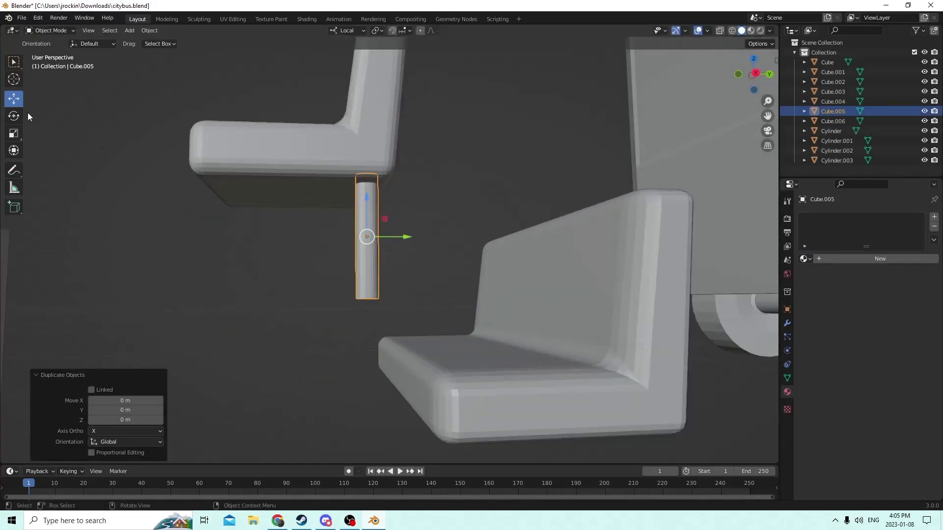
left_click(13, 133)
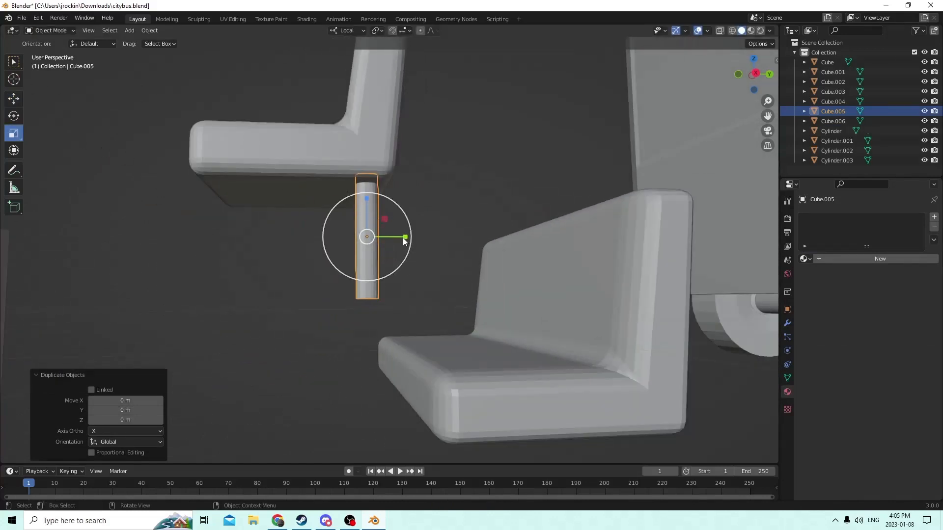
key("s")
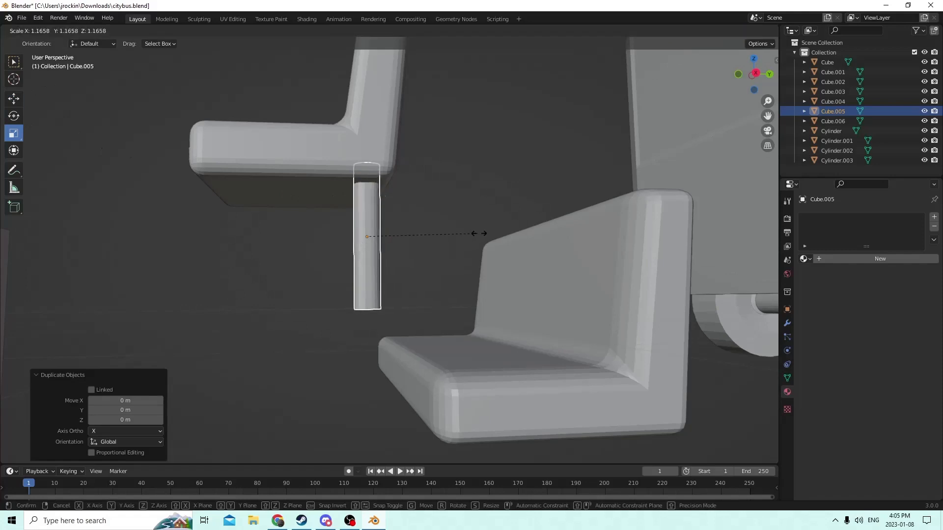
left_click(505, 234)
left_click_drag(367, 199, 367, 239)
key("s")
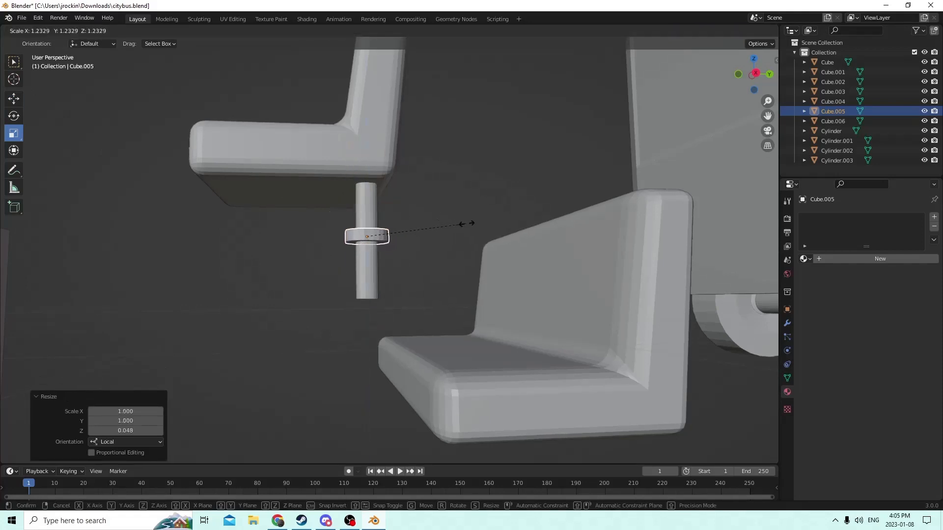
left_click(396, 207)
Step: Lower the disc about 0.0062 m along local Z to the post's foot and join it with the post
left_click_drag(364, 199, 370, 263)
left_click(17, 101)
middle_click_drag(369, 263, 379, 285)
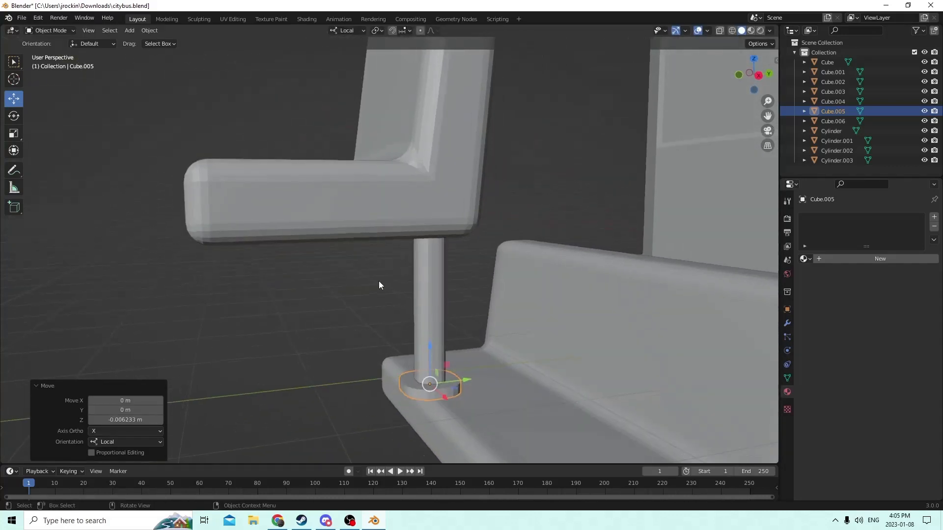
left_click(435, 313, "shift")
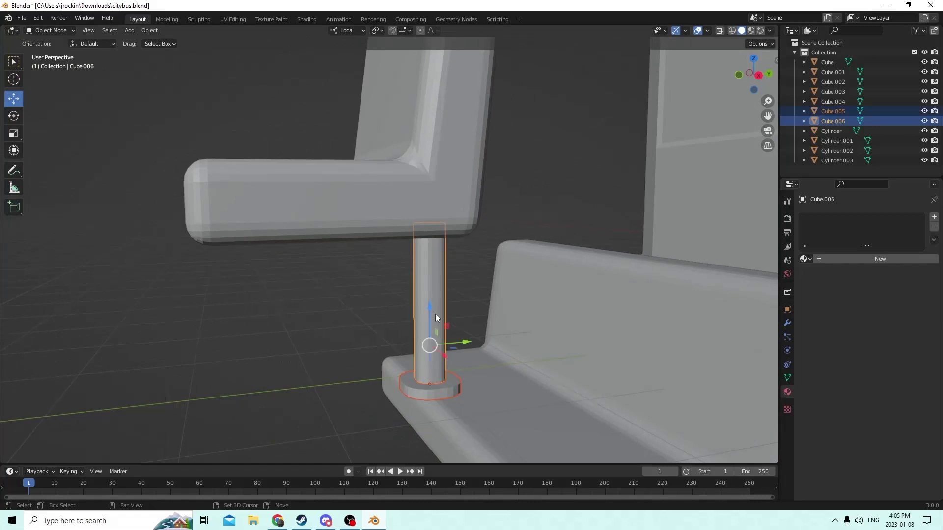
key("ctrl+j")
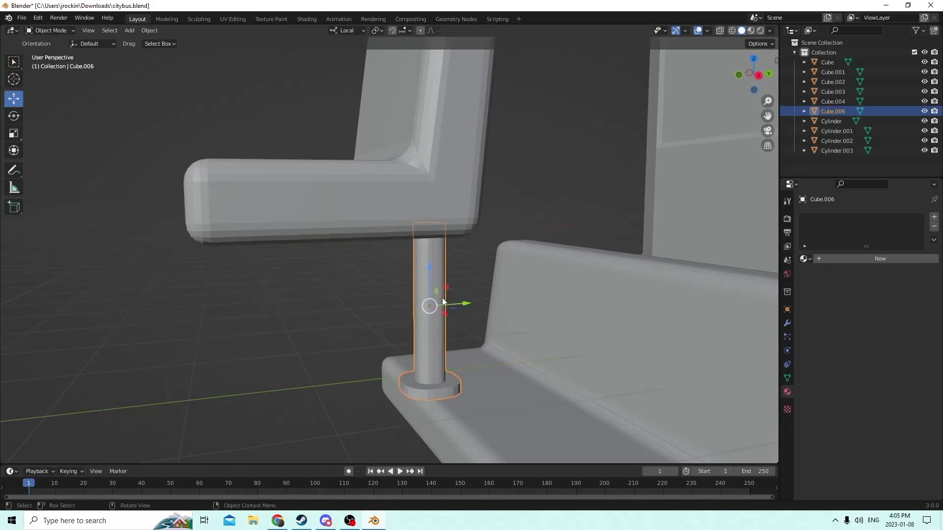
Step: Duplicate the joined leg and move the copy along local Y to the seat's front, at about Y -0.166 m
middle_click_drag(442, 298, 413, 312)
key("shift+d")
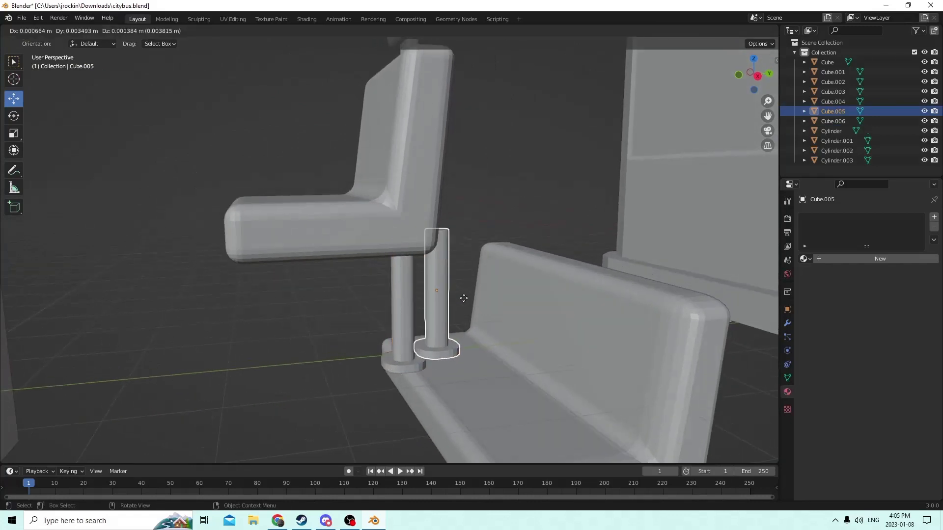
right_click(463, 298)
middle_click_drag(463, 298, 434, 312)
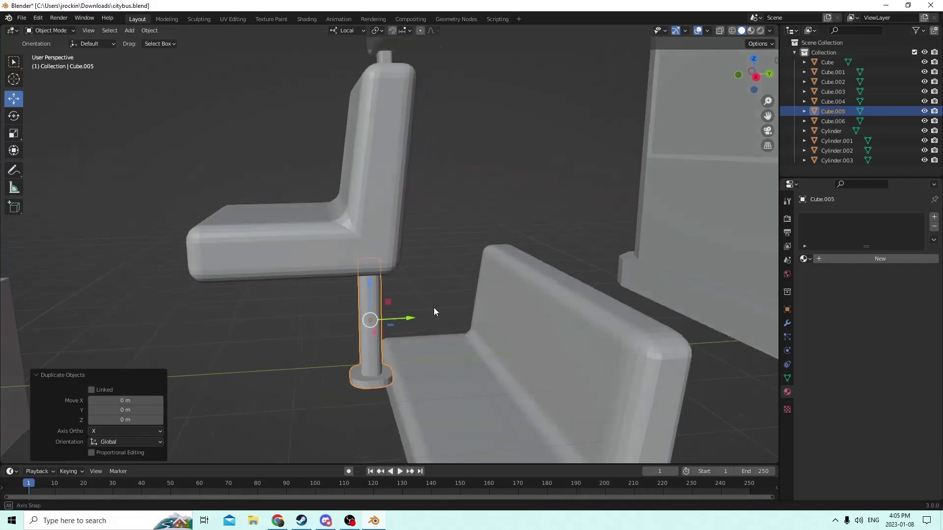
left_click(787, 310)
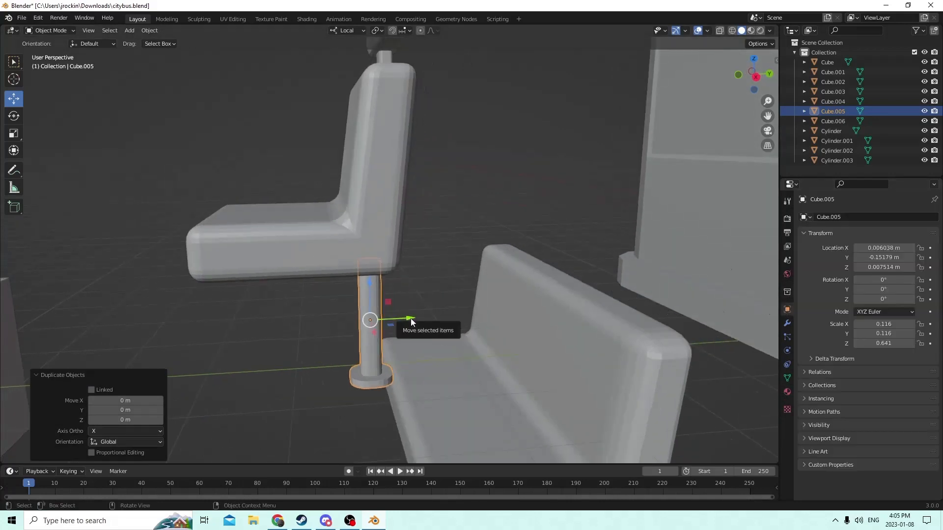
left_click_drag(411, 318, 265, 330)
middle_click_drag(265, 330, 517, 341)
Step: Duplicate the front leg in place and mirror the copy's position by setting its X location to -0.006038 m
key("shift+d")
key("Escape")
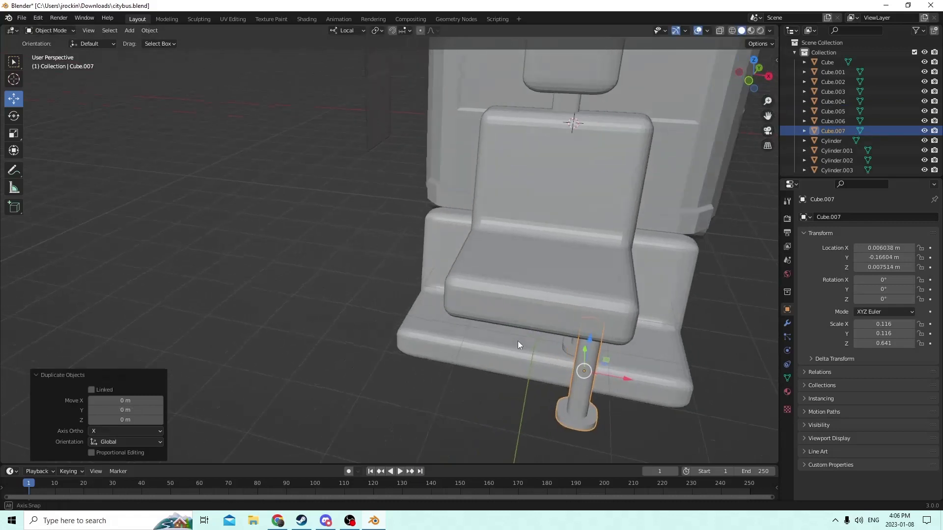
left_click_drag(625, 379, 655, 382)
right_click(656, 383)
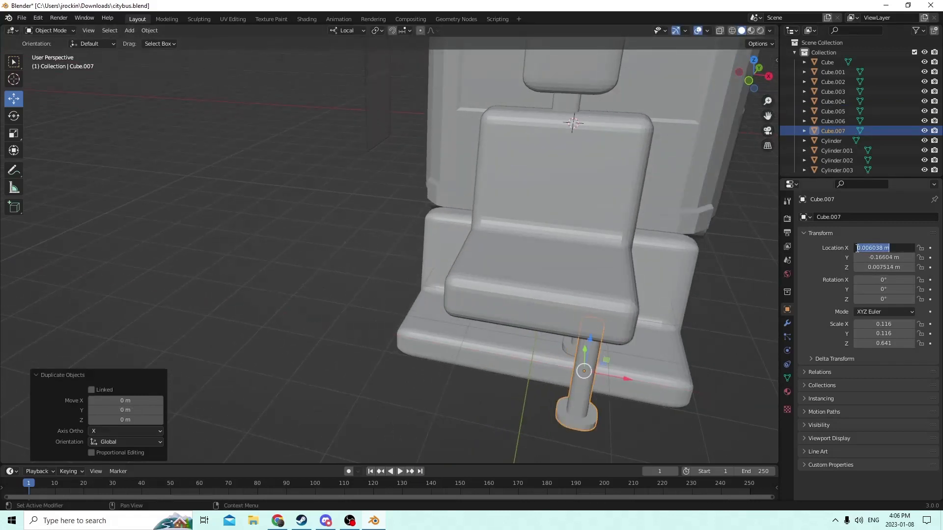
type("-")
key("Return")
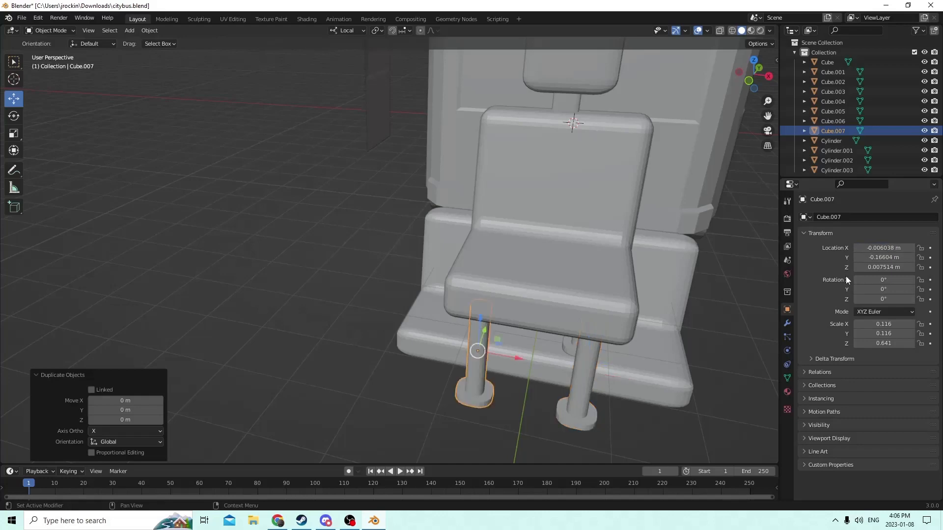
middle_click_drag(691, 256, 672, 232)
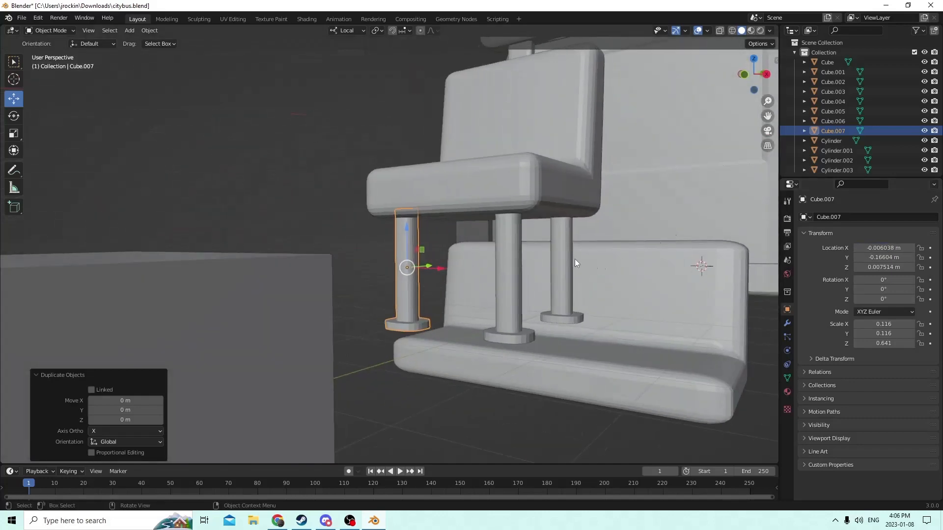
Step: Duplicate the rear leg of the headrest seat in place and set the copy's X location to -0.006038 m
left_click(558, 259)
middle_click_drag(558, 259, 615, 317)
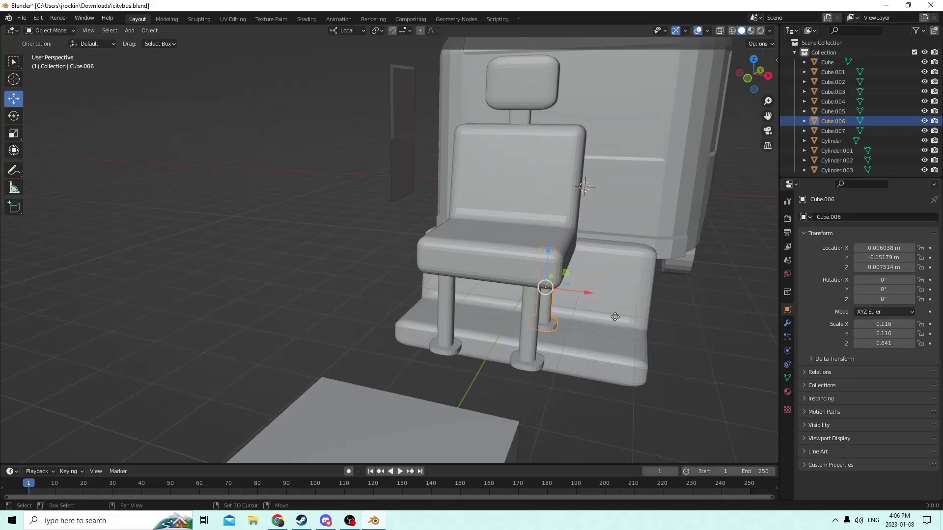
key("shift+d")
key("Escape")
middle_click_drag(693, 281, 685, 305)
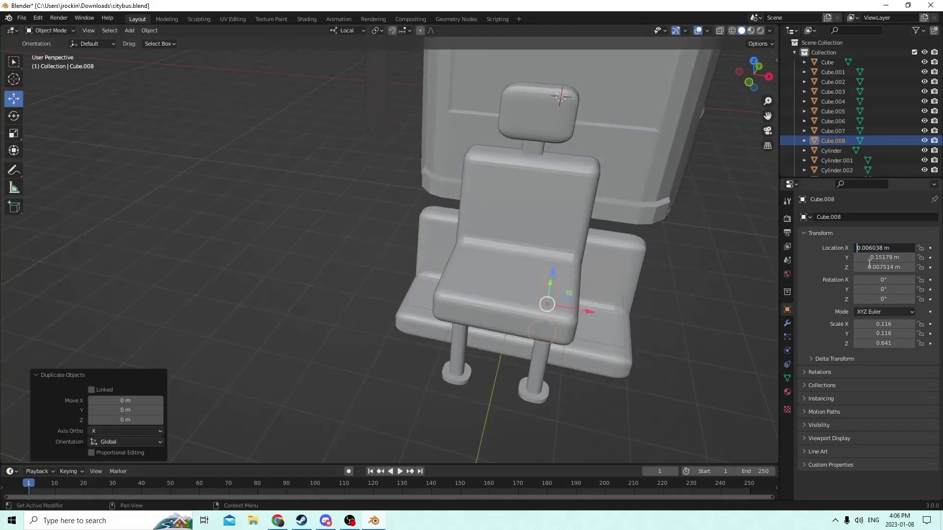
type("-")
key("Return")
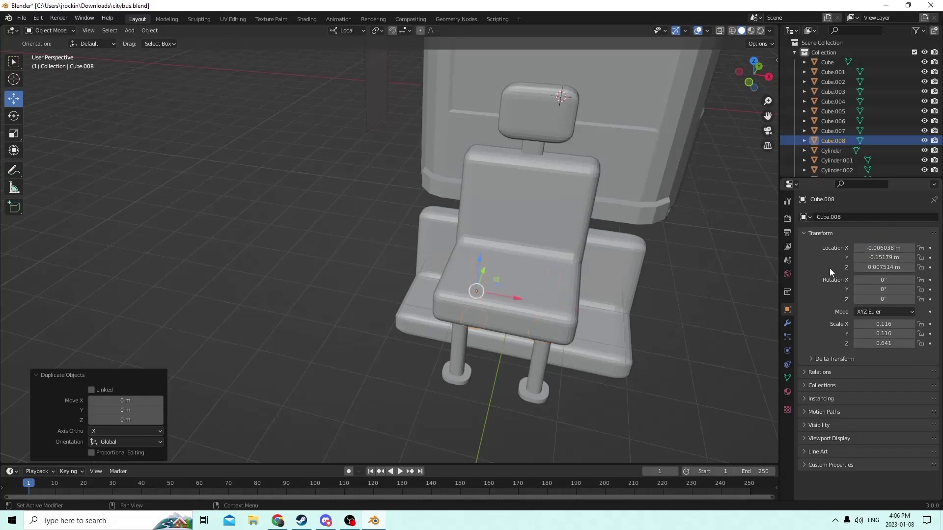
Step: Duplicate the headrest seat's rear leg, lower the copy beneath the bench seat and move it about 0.026 m along local Y
middle_click_drag(727, 255, 496, 252)
left_click(523, 296)
key("shift+d")
key("Escape")
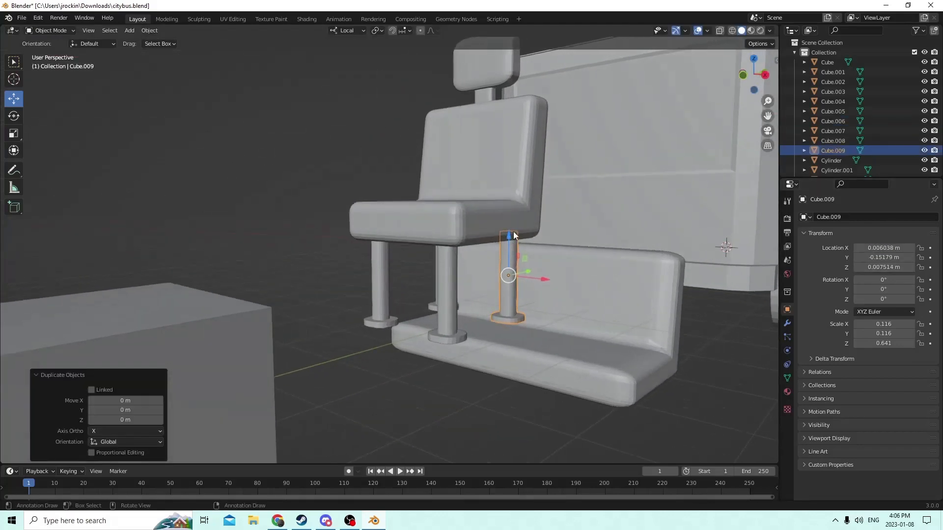
left_click_drag(514, 231, 514, 390)
middle_click_drag(514, 390, 500, 370)
left_click_drag(492, 418, 623, 400)
middle_click_drag(579, 378, 642, 357)
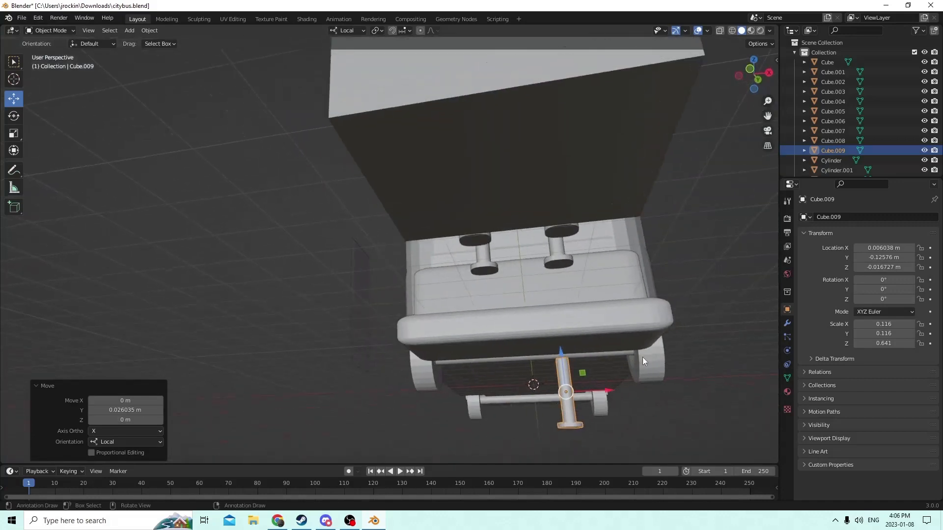
Step: Move the copied leg along local X to the bench's end at about 0.0196 m, and raise it to about Z -0.0133 m
key("g")
key("x")
key("x")
left_click(682, 382)
middle_click_drag(682, 382, 673, 364)
left_click_drag(684, 327, 673, 307)
middle_click_drag(673, 308, 569, 414)
Step: Shift the bench leg about -0.0057 m along local Y, and fine-tune it to about X 0.0188 m and Z -0.0148 m
key("g")
key("y")
key("y")
left_click(494, 388)
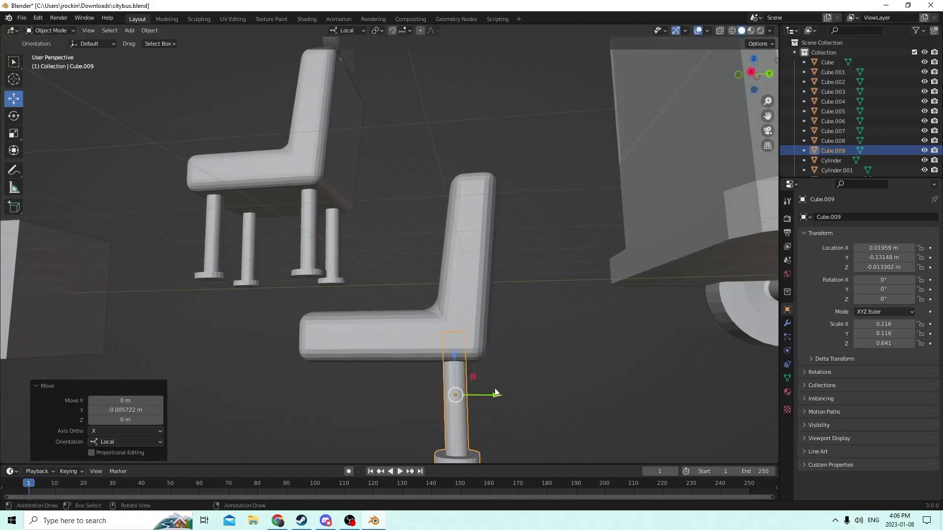
middle_click_drag(494, 388, 528, 285)
left_click_drag(539, 279, 539, 287)
middle_click_drag(539, 287, 703, 400)
left_click_drag(707, 383, 701, 381)
middle_click_drag(701, 380, 581, 384)
Step: Duplicate the bench's rear leg and move the copy along local Y to the bench's front, at about Y -0.145 m
key("shift+d")
right_click(627, 359)
left_click_drag(569, 369, 436, 369)
middle_click_drag(435, 369, 499, 375)
Step: Duplicate the bench's front leg in place and set the copy's X location to -0.018812 m at the opposite end
key("shift+d")
right_click(565, 371)
middle_click_drag(564, 371, 600, 363)
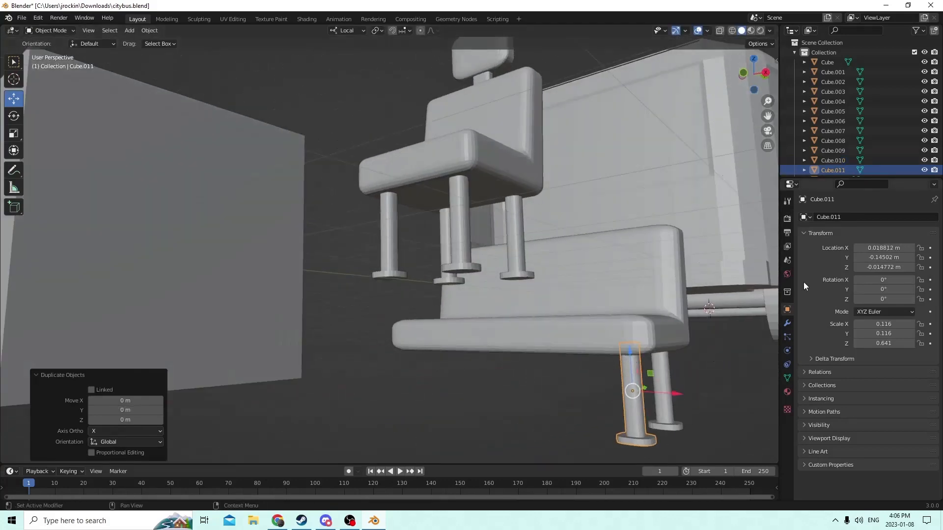
key("BackSpace")
key("Return")
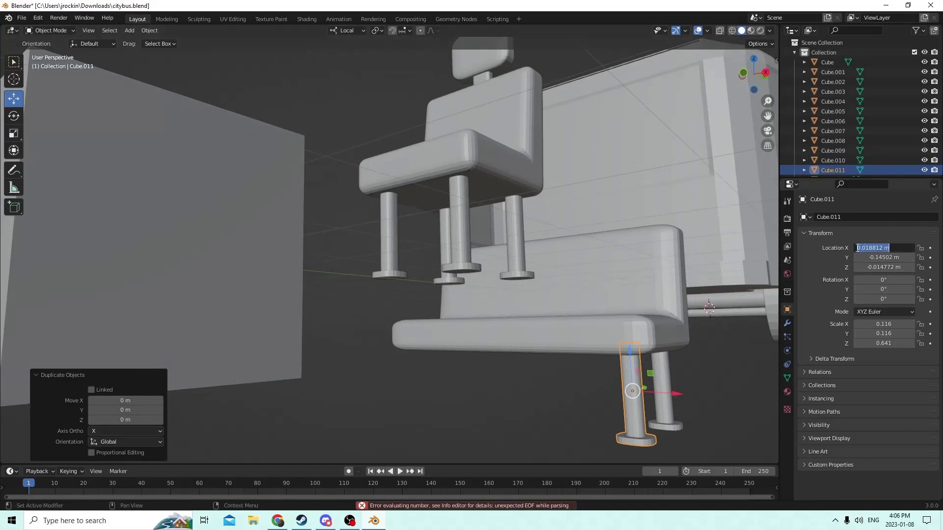
type("-")
key("Return")
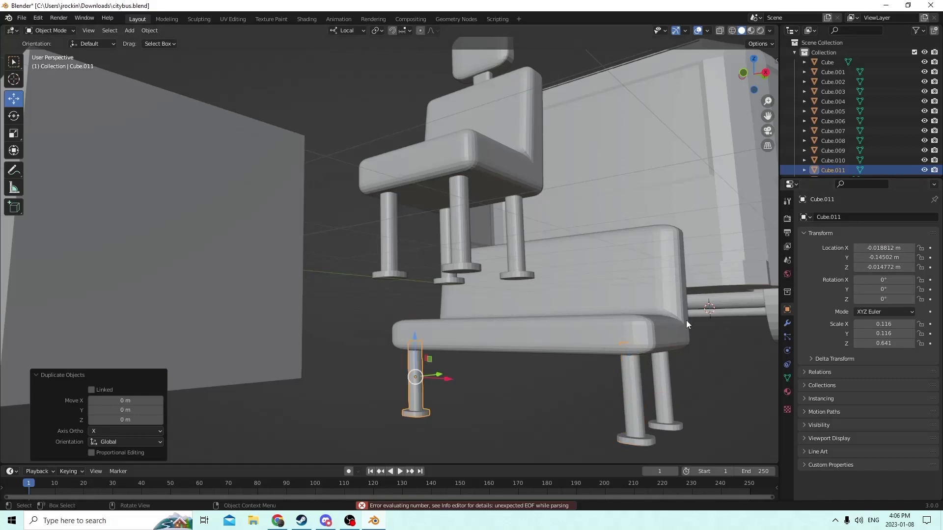
Step: Duplicate the bench's rear leg in place and set the copy's X location to -0.018812 m
middle_click_drag(686, 320, 650, 373)
left_click(670, 400)
key("shift+d")
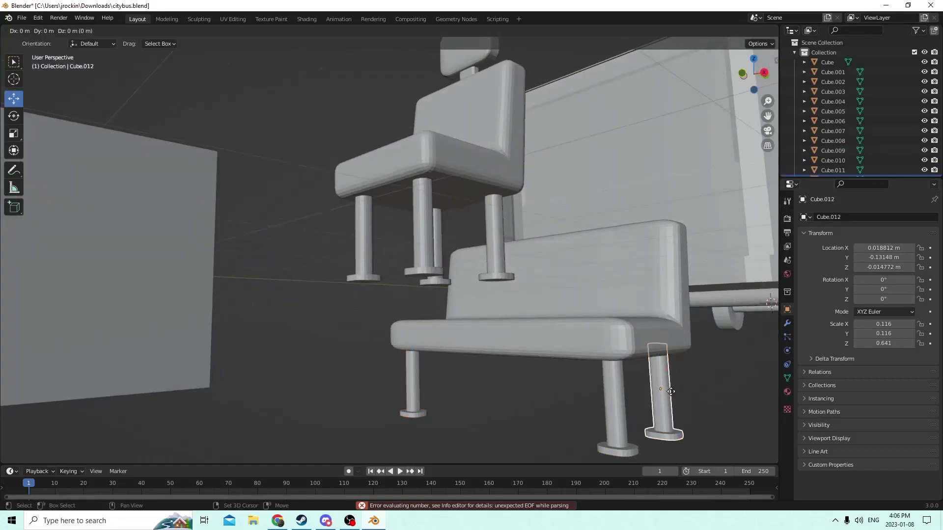
key("Escape")
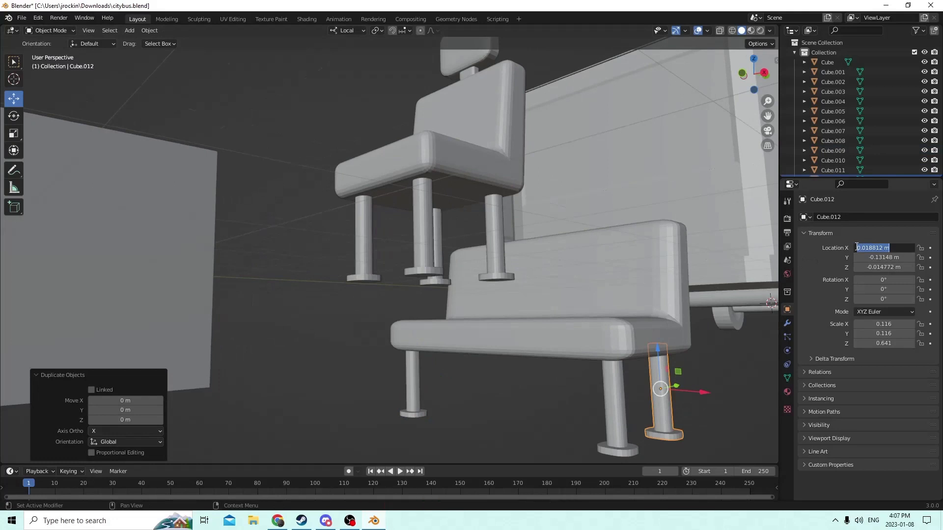
type("-")
key("Return")
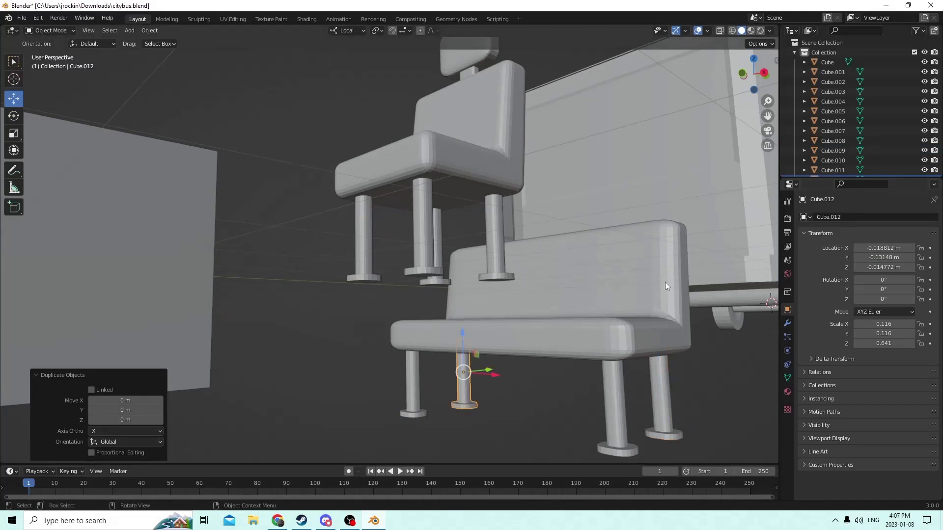
Step: Join the four footed legs to the headrest seat so they form one object
middle_click_drag(665, 281, 641, 293)
scroll(641, 293, "down", 4)
middle_click_drag(592, 320, 599, 327)
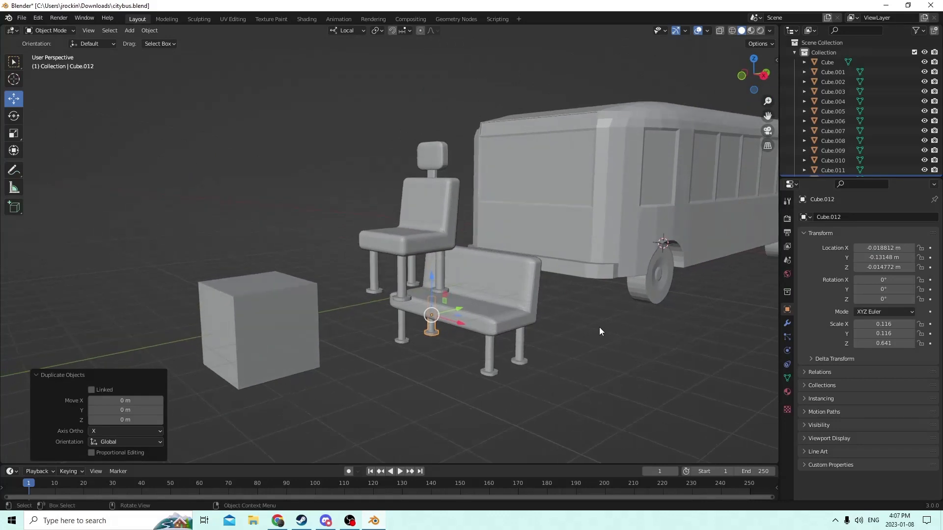
middle_click_drag(611, 309, 581, 326)
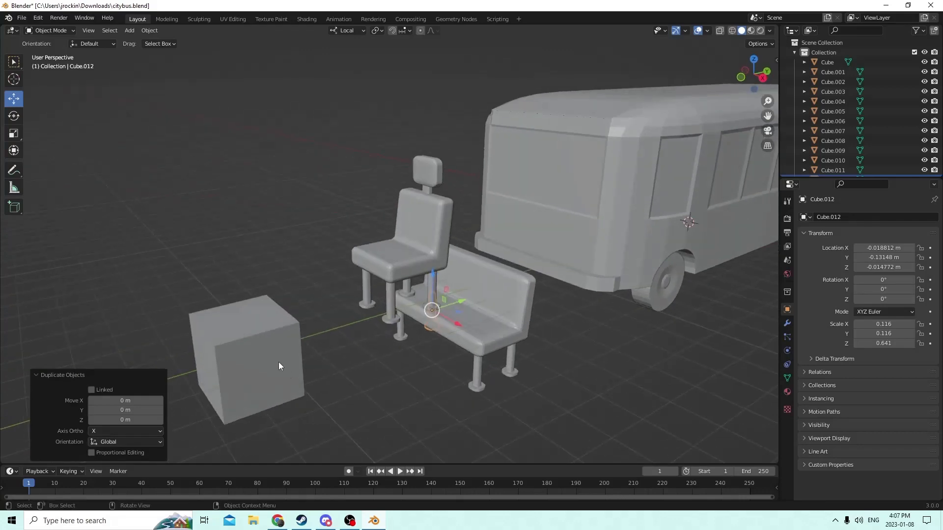
middle_click_drag(413, 356, 403, 322)
middle_click_drag(425, 278, 423, 264)
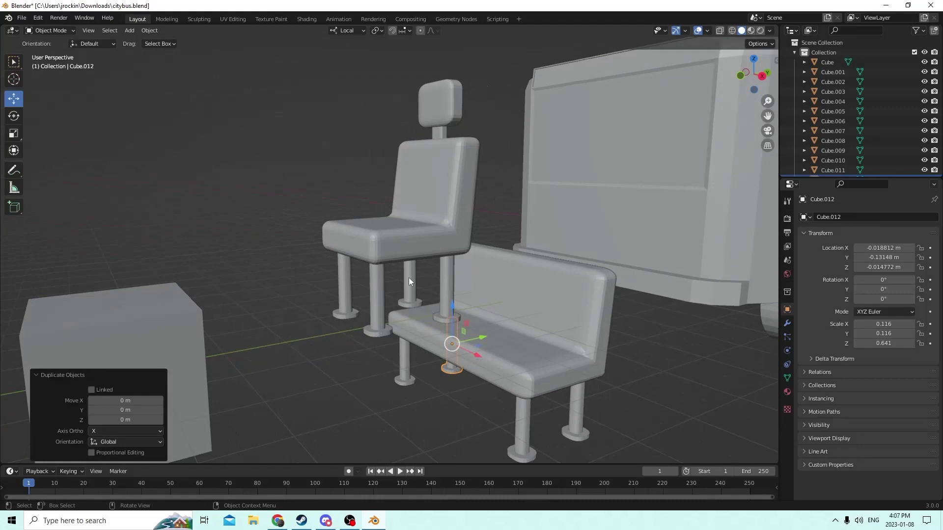
left_click(409, 278)
left_click(446, 290, "shift")
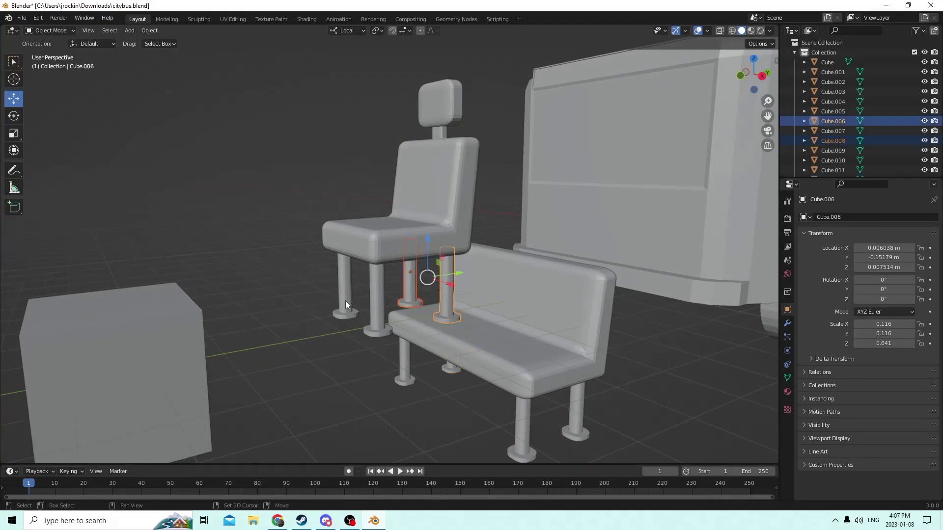
left_click(339, 290, "shift")
left_click(374, 295, "shift")
left_click(378, 234, "shift")
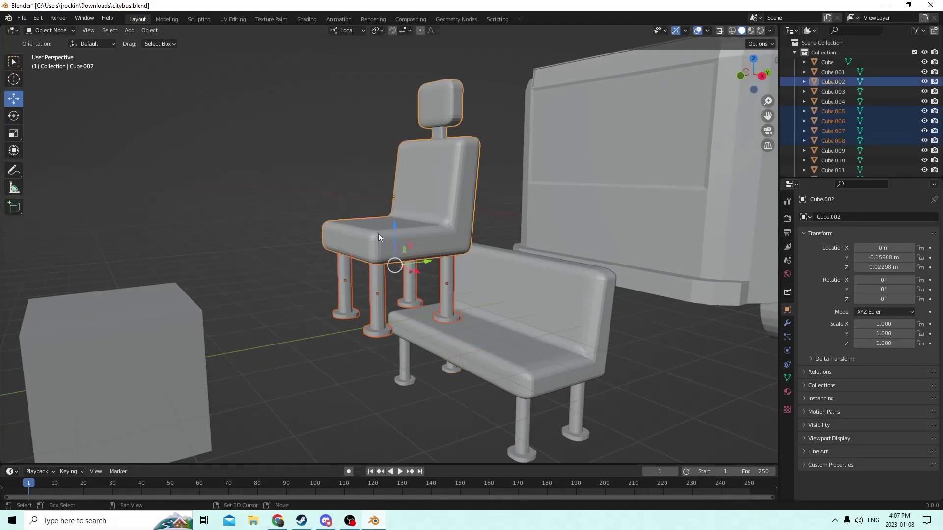
key("ctrl+j")
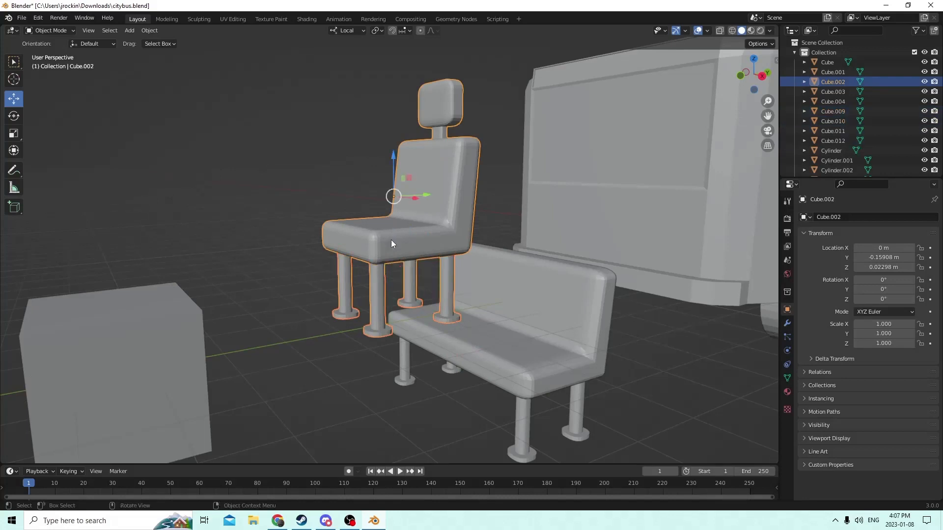
Step: Move the spare cube about 0.076 m along local Y onto the bench's backrest
middle_click_drag(391, 240, 469, 255)
left_click(524, 311)
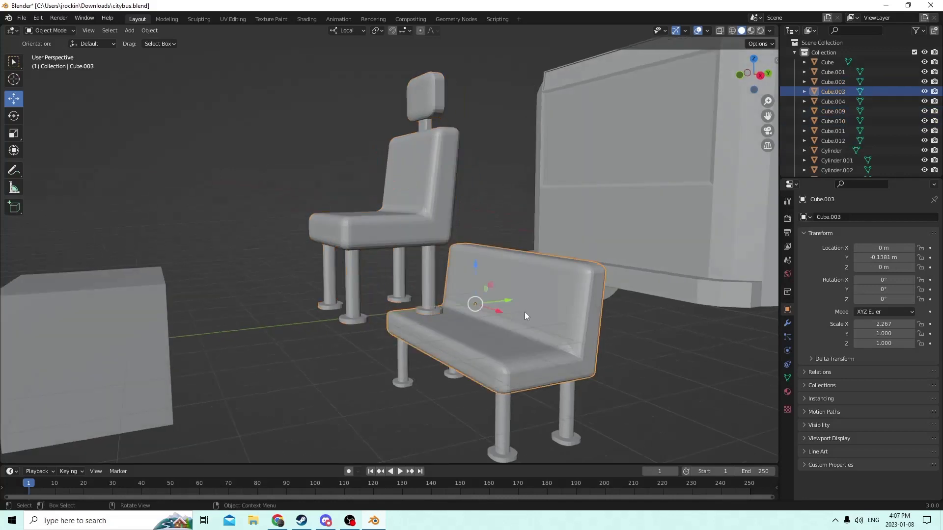
left_click(105, 406)
middle_click_drag(187, 319, 184, 325)
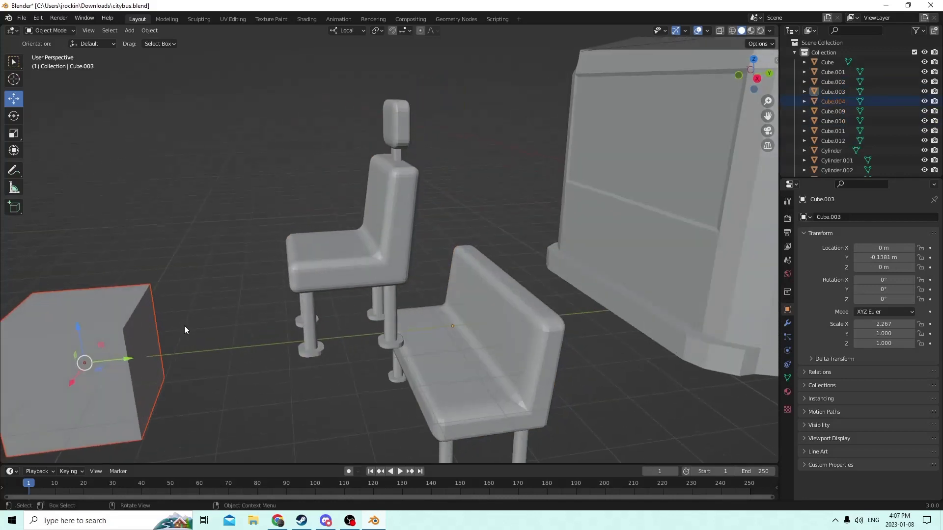
left_click_drag(126, 362, 528, 301)
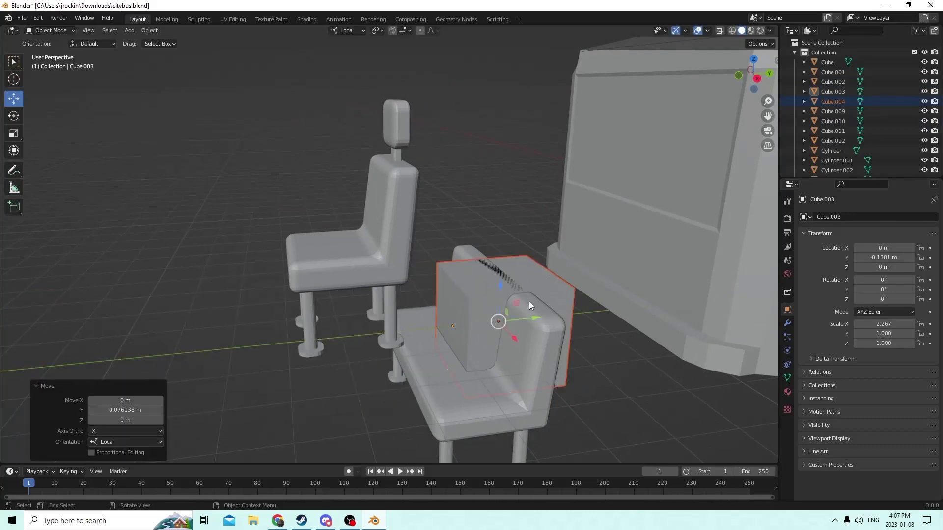
Step: Stretch the cube about 3.94 times along local X and shrink it uniformly to an X scale of about 2.15
middle_click_drag(529, 301, 561, 274)
left_click(15, 133)
left_click_drag(549, 281, 727, 230)
key("s")
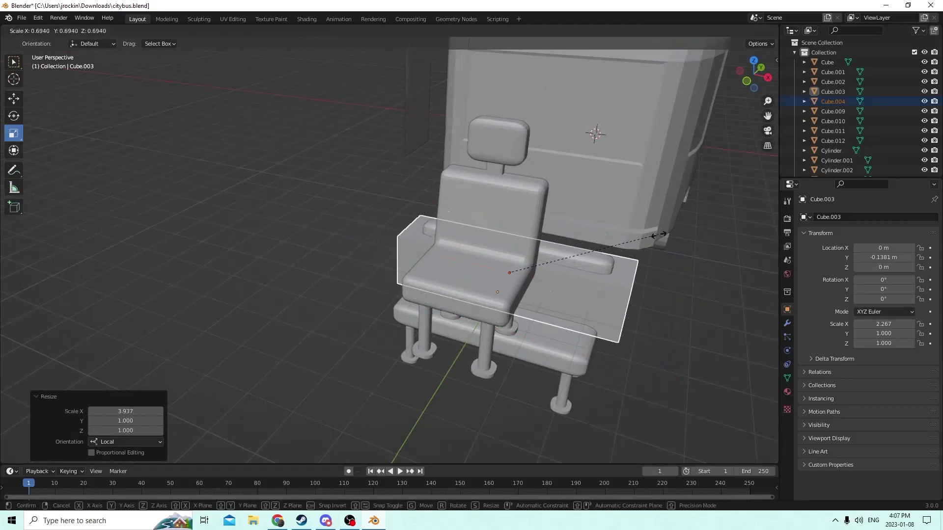
left_click(629, 243)
middle_click_drag(628, 243, 489, 391)
Step: Flatten the box by scaling it to about 0.283 along local Y and 0.538 along local Z
left_click_drag(498, 334, 473, 327)
middle_click_drag(473, 327, 499, 264)
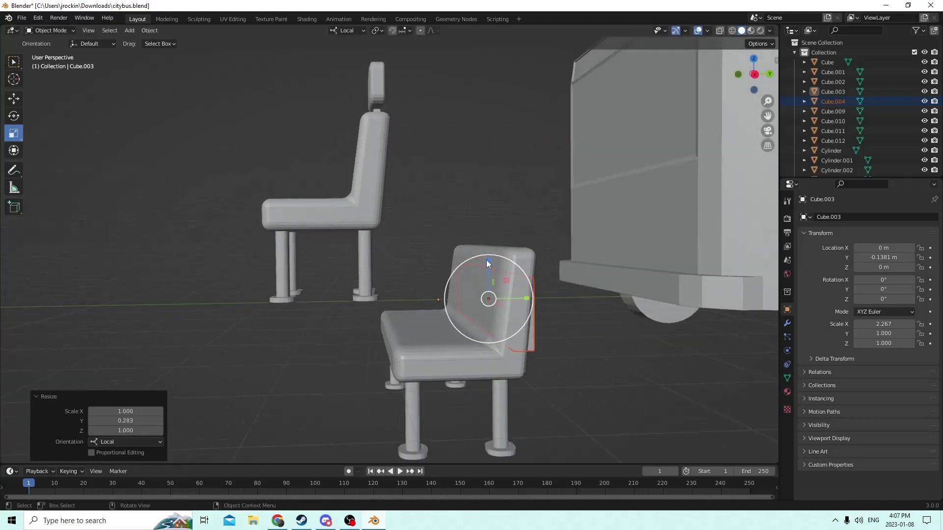
left_click_drag(486, 260, 475, 285)
middle_click_drag(475, 284, 496, 294)
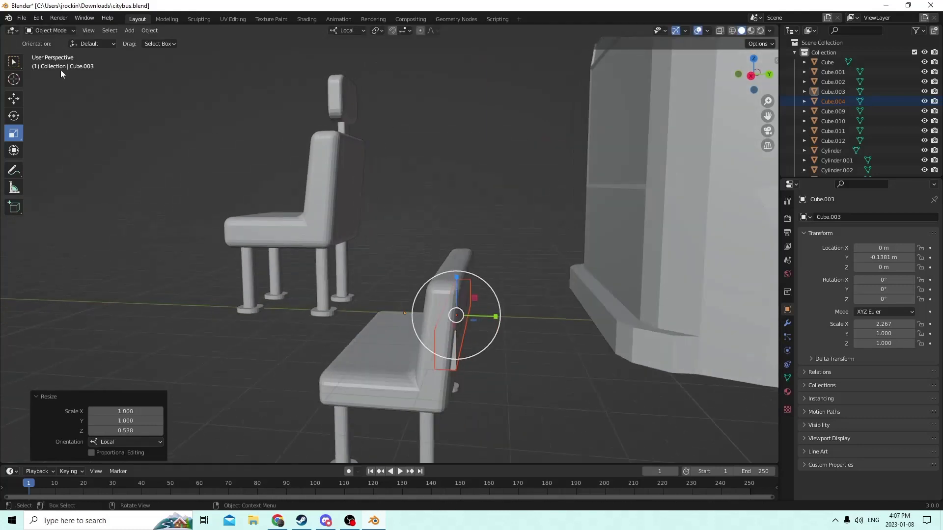
Step: Raise the bar about 0.0126 m along local Z so it stands above the bench's backrest
left_click(14, 100)
left_click_drag(457, 283, 450, 227)
middle_click_drag(451, 227, 455, 258)
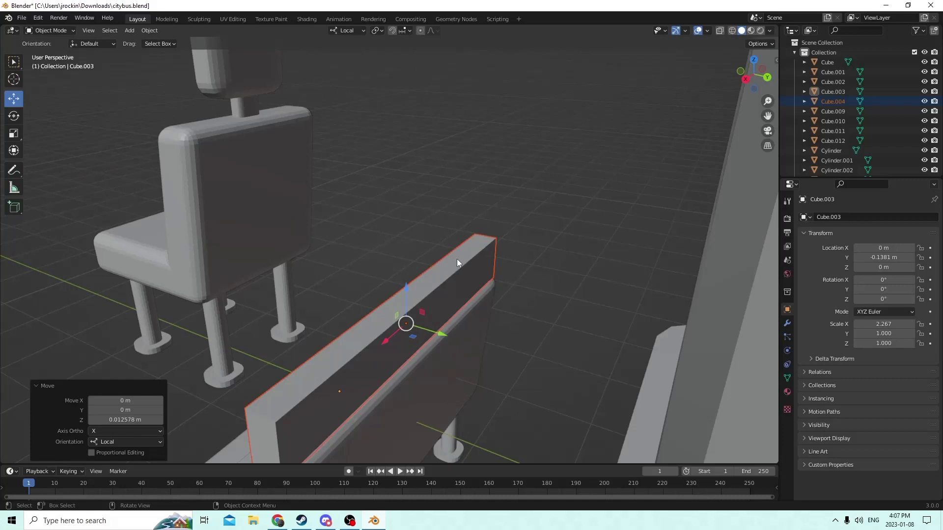
middle_click_drag(457, 258, 511, 258)
scroll(512, 258, "down", 2)
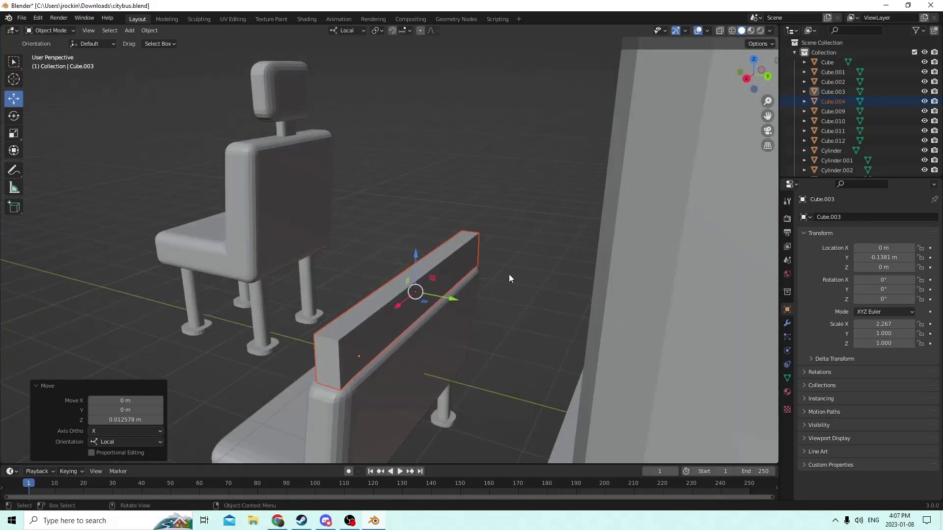
Step: Bevel the two short top edges at the bar's ends with 5 segments in Edit Mode
key("Tab")
left_click(320, 338)
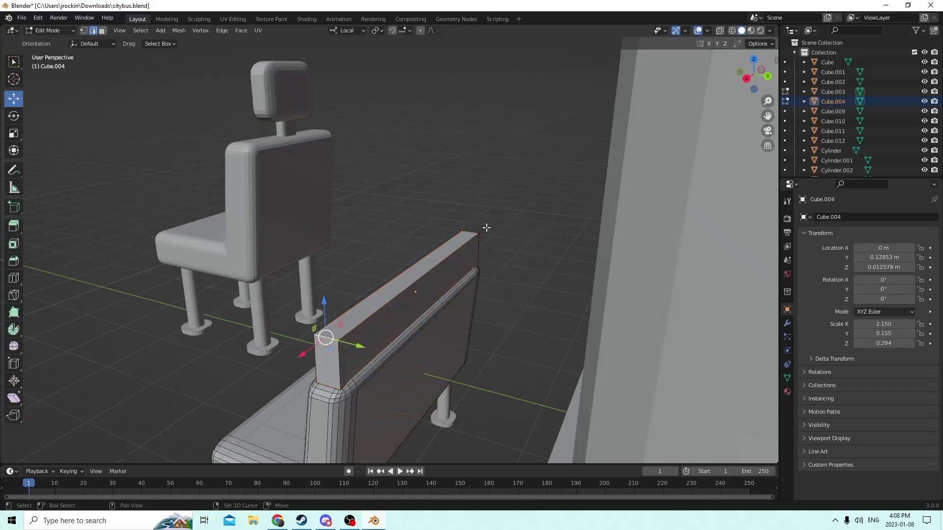
left_click(471, 235)
key("ctrl+b")
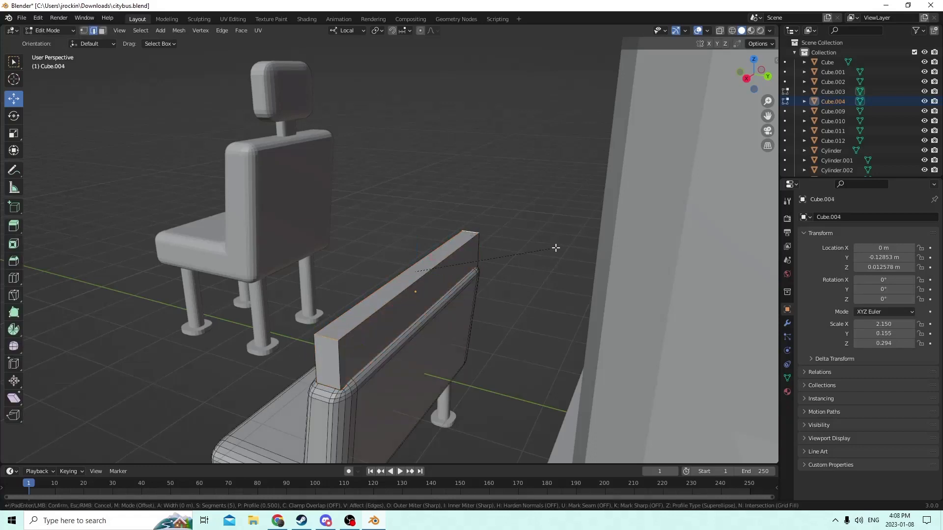
left_click(591, 254)
middle_click_drag(548, 248, 515, 288)
left_click(548, 233)
key("Tab")
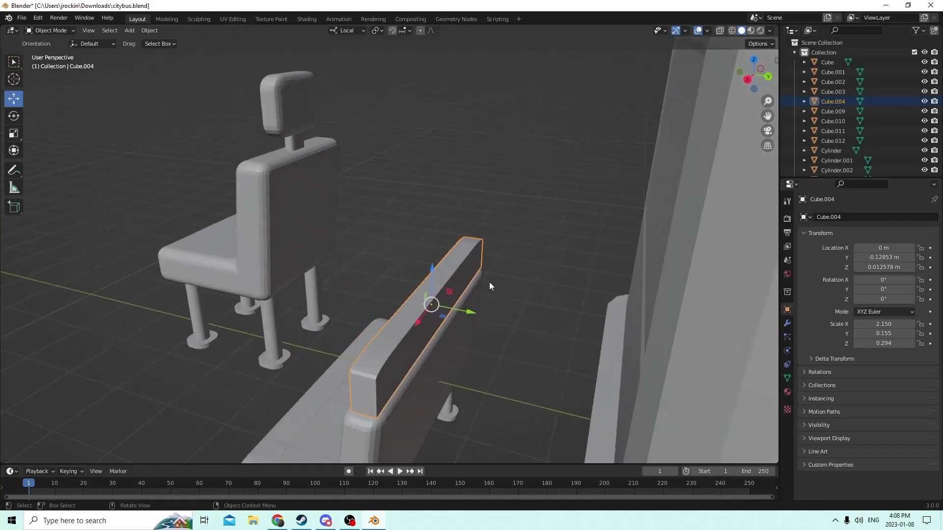
Step: Duplicate the bar in place, shrink the copy to an X scale of about 1.8, and lower it about 0.0008 m
key("shift+d")
right_click(505, 252)
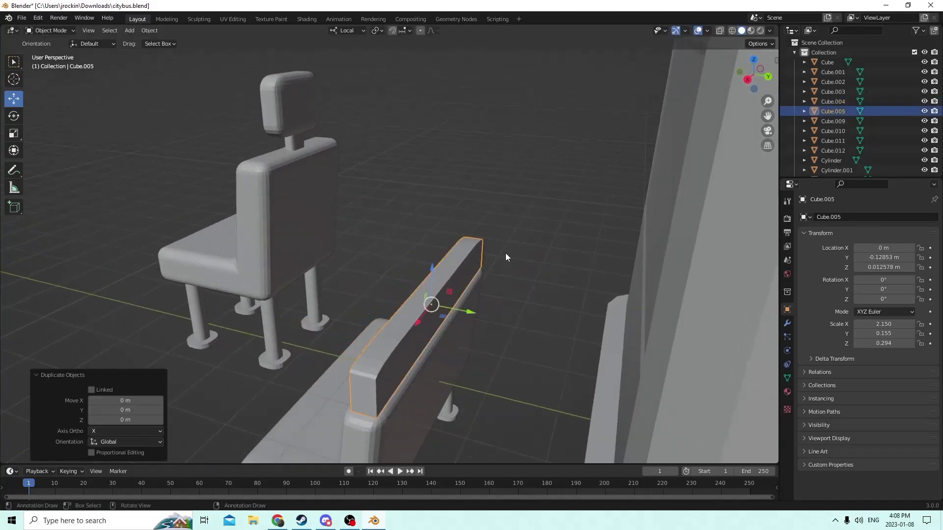
middle_click_drag(505, 252, 536, 275)
key("s")
left_click(600, 297)
middle_click_drag(599, 296, 519, 228)
left_click_drag(403, 197, 400, 205)
middle_click_drag(401, 205, 417, 229)
Step: Scale the inner copy about 2.01 times along local Y and 1.11 times along local X to form a cutter
left_click(14, 133)
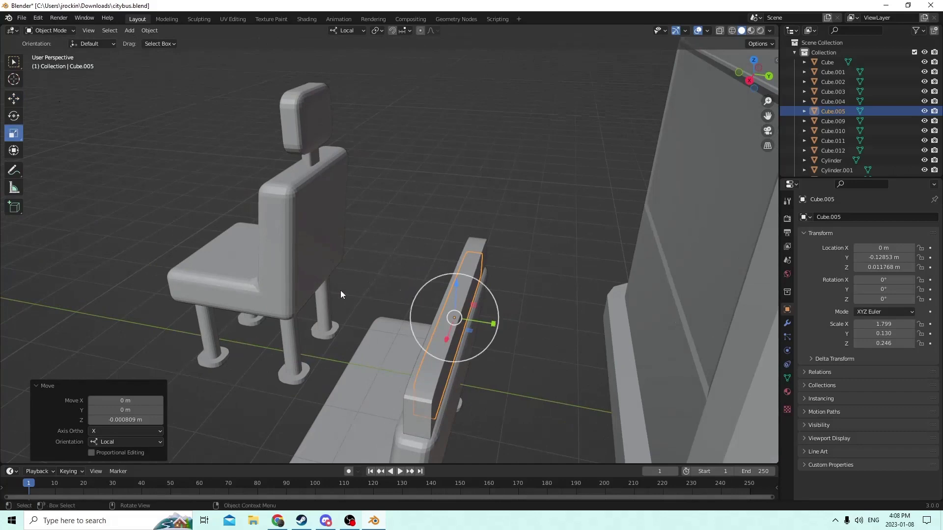
left_click_drag(495, 325, 533, 333)
middle_click_drag(533, 333, 485, 287)
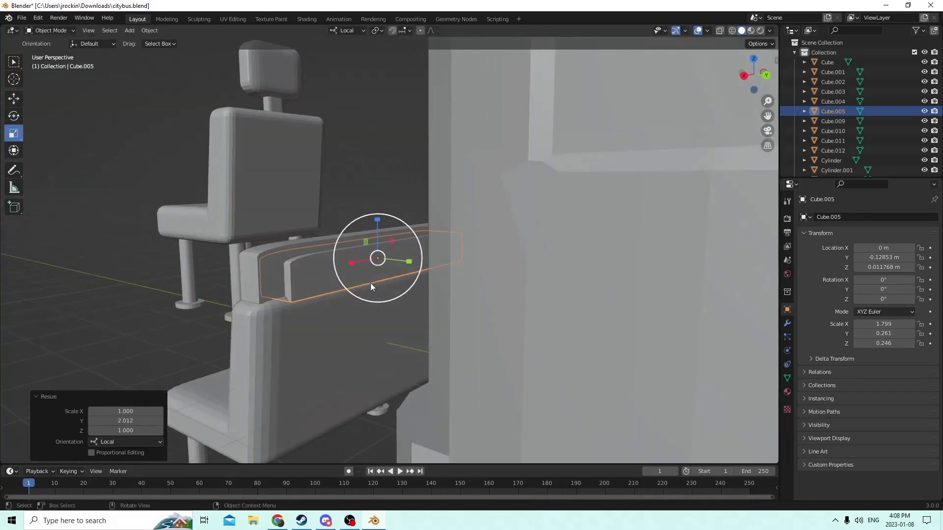
key("s")
key("x")
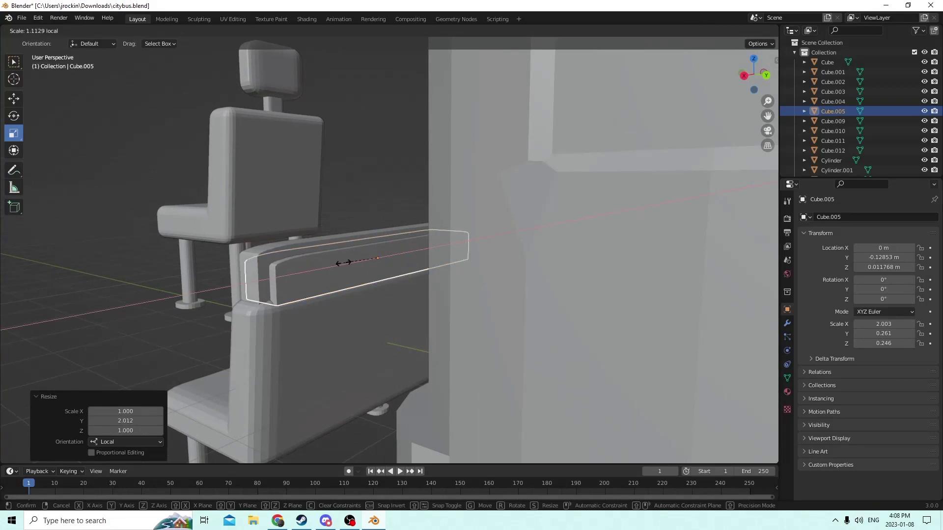
left_click(342, 263)
middle_click_drag(343, 262, 358, 272)
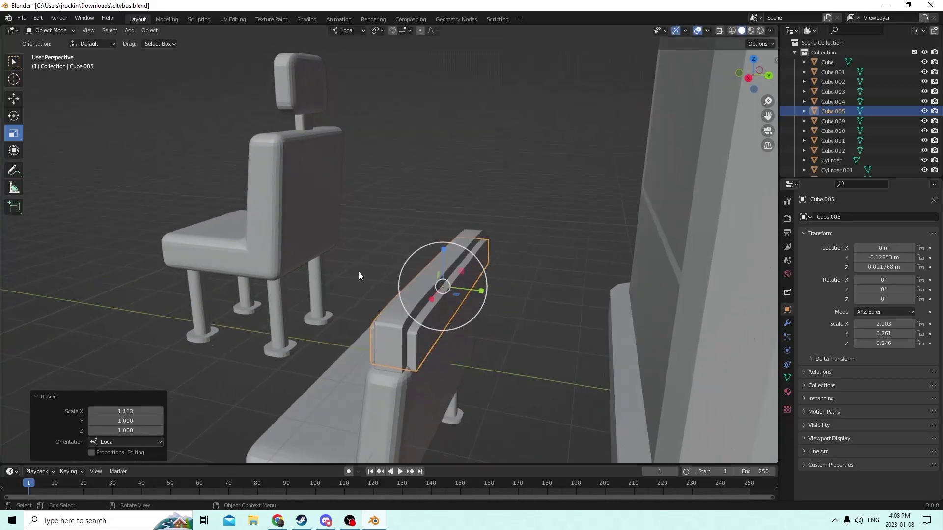
Step: Subtract the inner copy from the bar with Bool Tool's Auto Boolean Difference to hollow out a handle
left_click(402, 318, "shift")
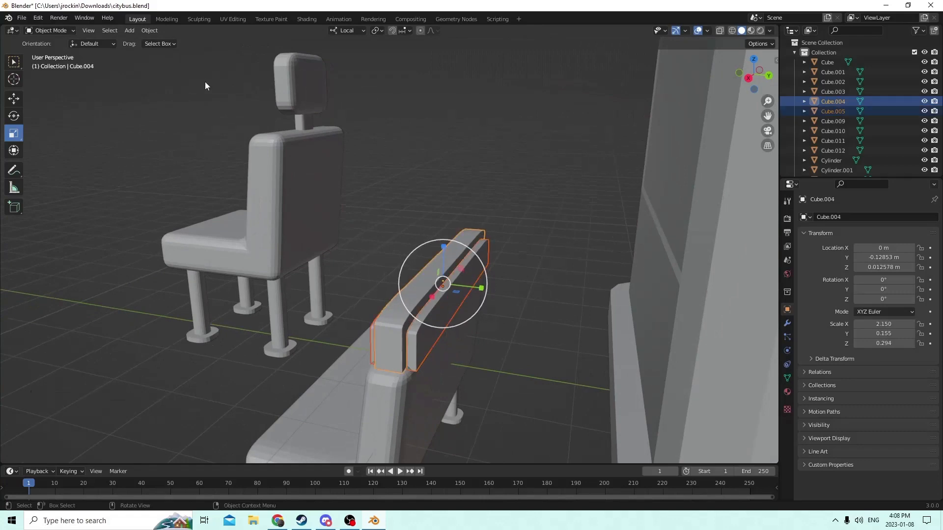
left_click(155, 29)
mouse_move(184, 356)
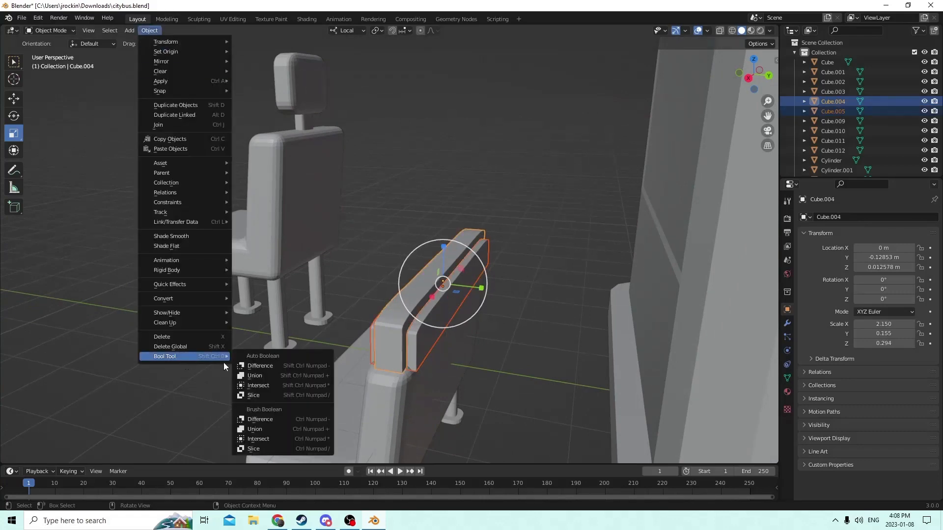
left_click(260, 368)
middle_click_drag(257, 368, 434, 336)
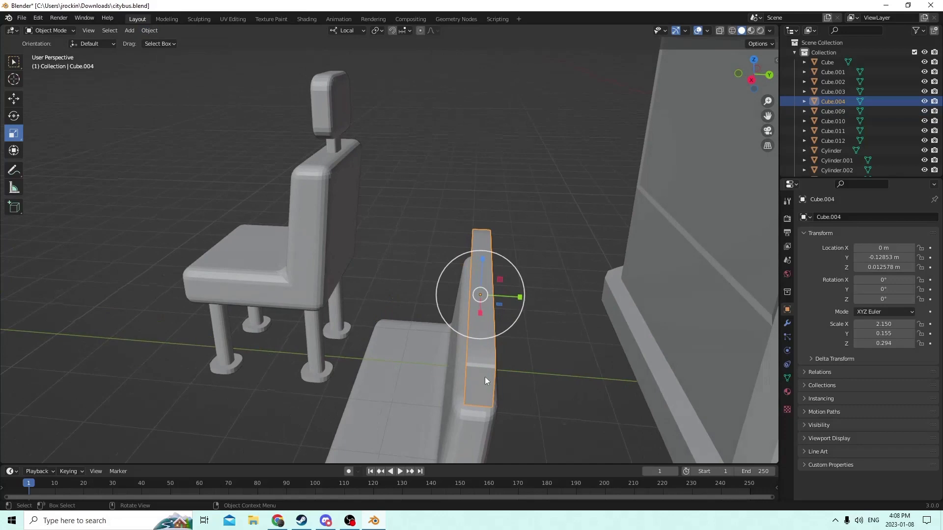
Step: Thin the handle to about 0.511 along local Y and scale it uniformly by about 0.758
left_click_drag(520, 297, 495, 292)
middle_click_drag(495, 292, 436, 247)
key("s")
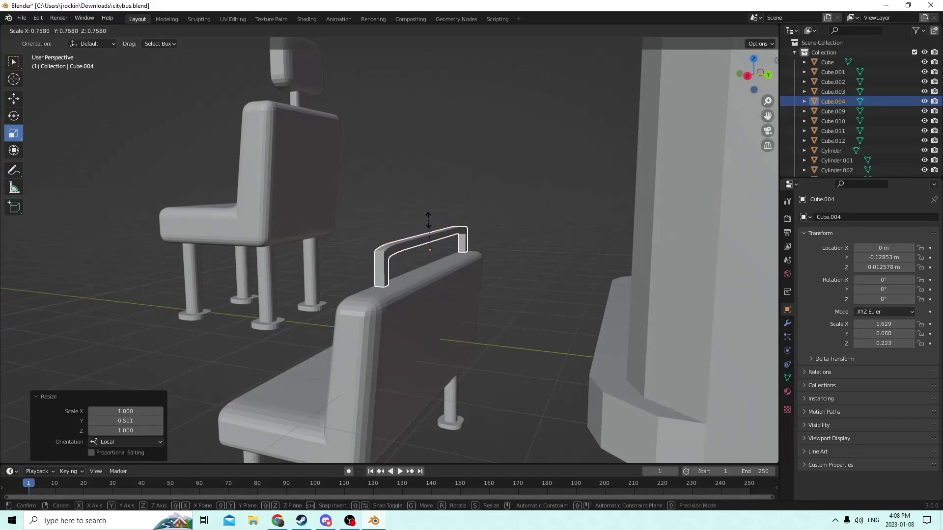
left_click(428, 222)
middle_click_drag(428, 221, 439, 236)
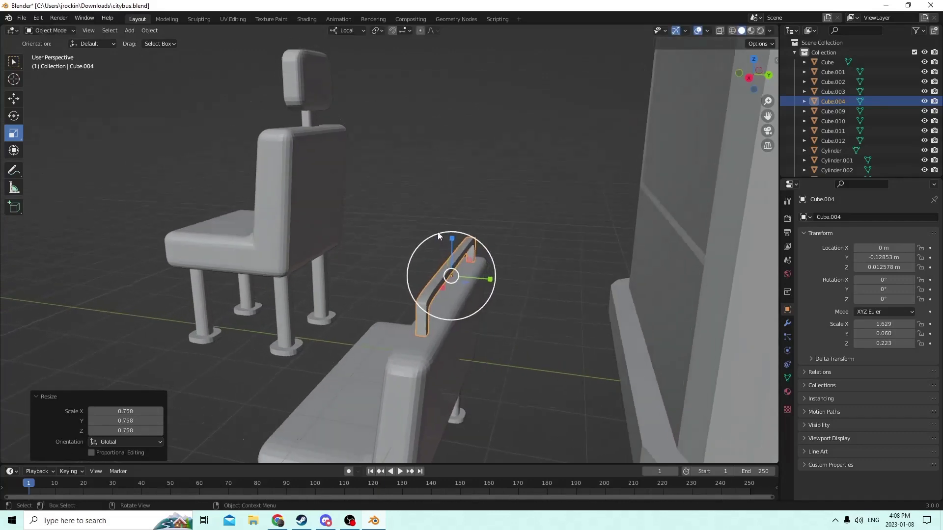
Step: Lower the handle onto the top of the bench's backrest and join it to the bench
left_click(13, 98)
left_click_drag(452, 244, 452, 252)
middle_click_drag(453, 253, 552, 241)
left_click(552, 310, "shift")
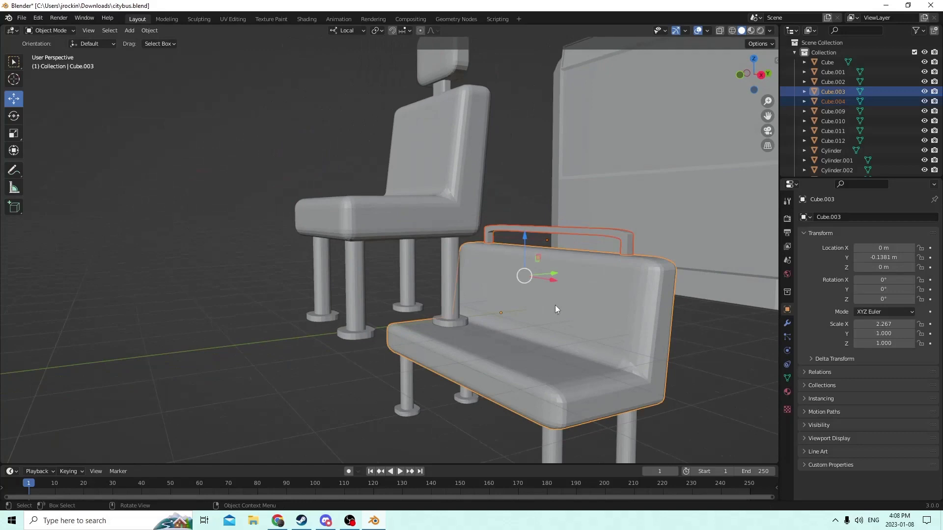
key("ctrl+j")
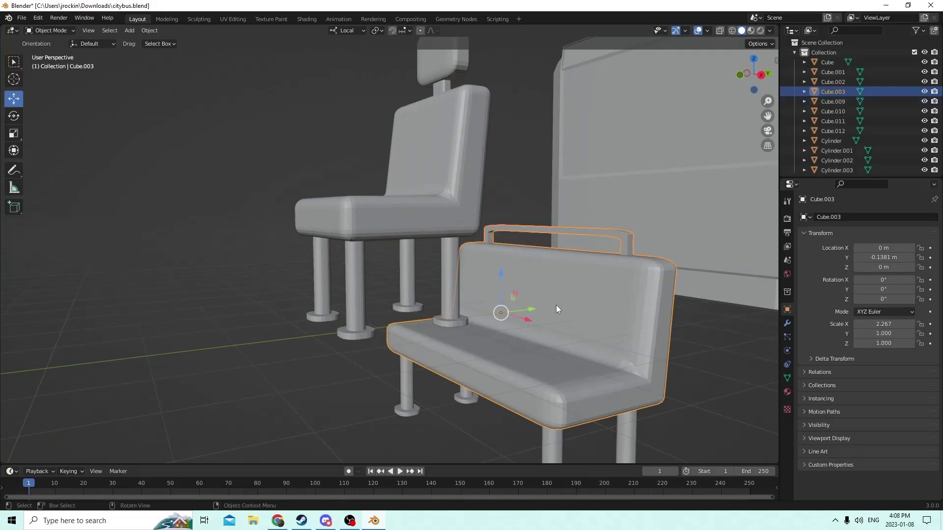
Step: Join the four footed legs to the bench so they form one object
middle_click_drag(555, 305, 618, 258)
left_click(452, 388)
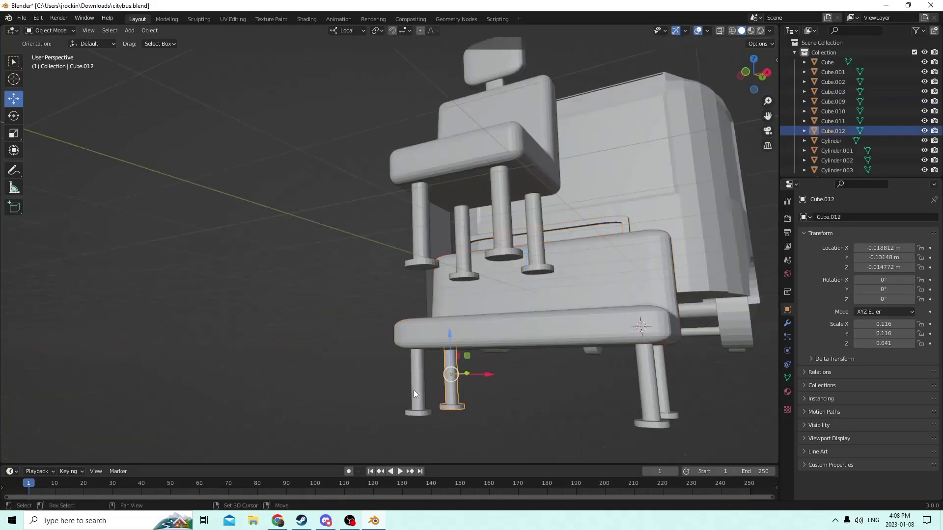
left_click(414, 389, "shift")
left_click(662, 387, "shift")
left_click(646, 338, "shift")
left_click(614, 287, "shift")
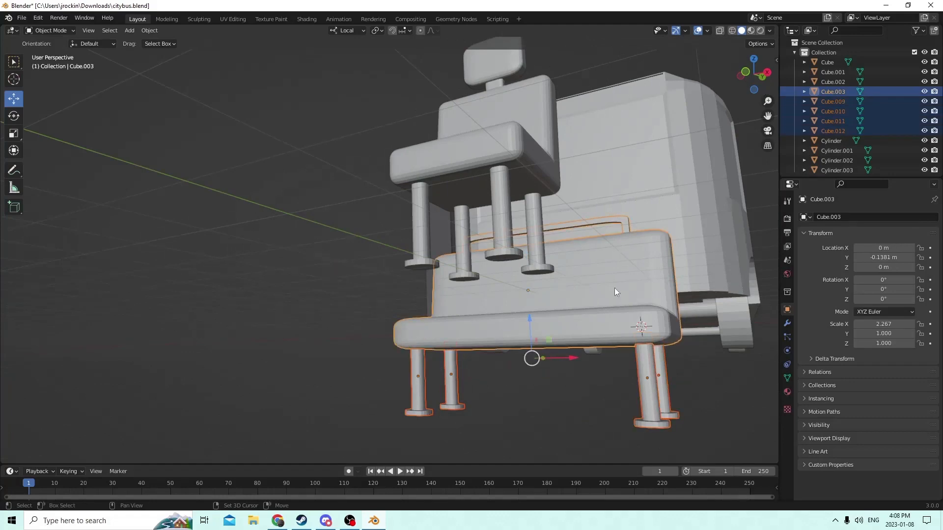
key("ctrl+j")
Step: Move the headrest seat along local Y into the bus, to about Y -0.087 m
middle_click_drag(614, 287, 350, 269)
left_click(343, 232)
left_click(365, 287)
left_click_drag(372, 259, 625, 289)
middle_click_drag(625, 289, 511, 308)
scroll(520, 302, "up", 5)
Step: Shift the headrest seat inside the bus to about X 0.0146 m and Y -0.0769 m
left_click_drag(276, 256, 212, 264)
middle_click_drag(213, 269, 227, 270)
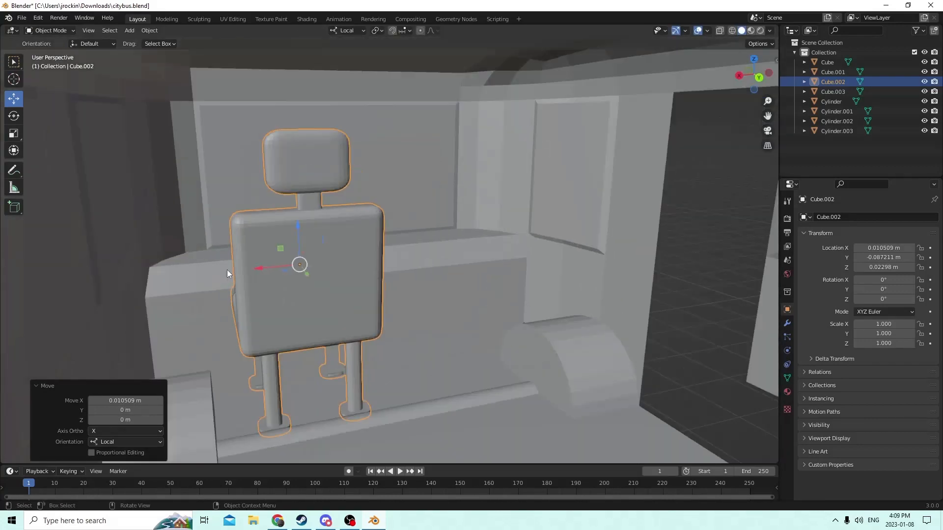
left_click_drag(311, 279, 291, 302)
middle_click_drag(291, 301, 207, 313)
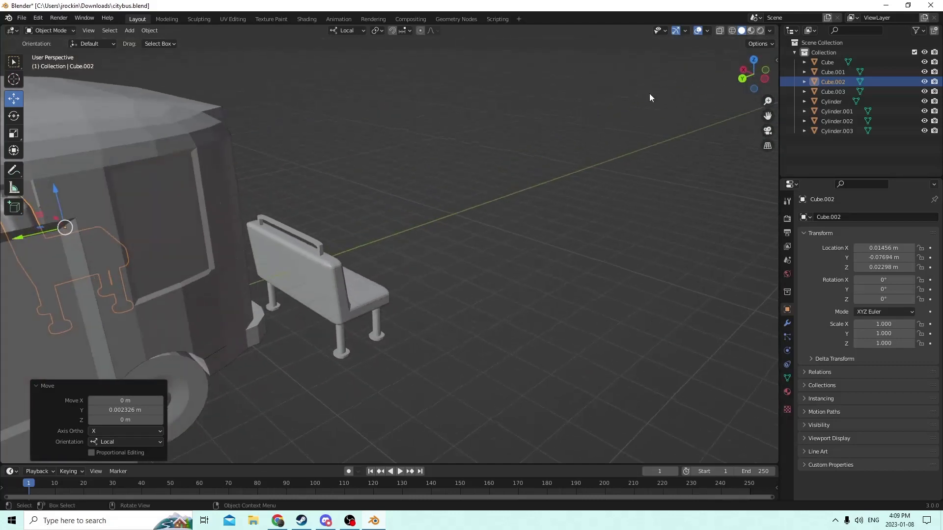
Step: Nudge the headrest seat about 0.0034 m farther into the bus along local Y
left_click_drag(763, 117, 918, 118)
middle_click_drag(530, 216, 399, 243)
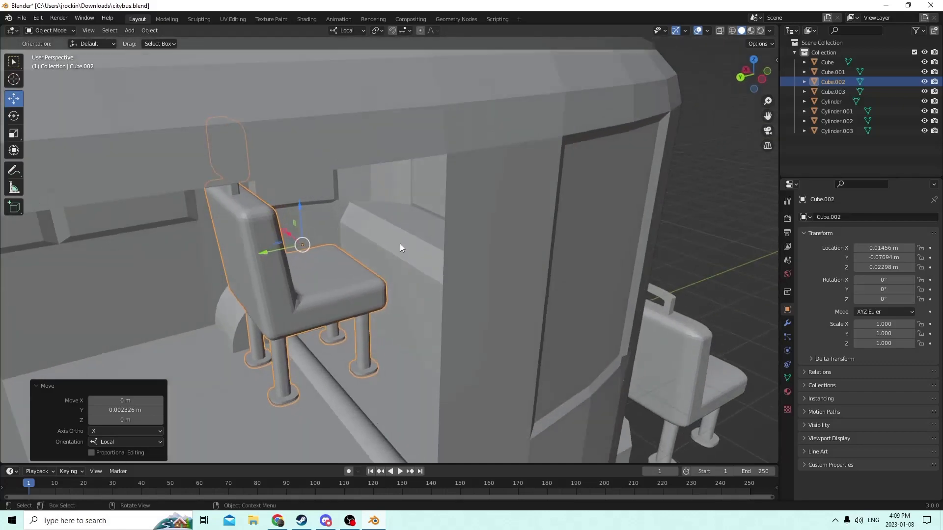
left_click_drag(267, 254, 245, 259)
mouse_move(245, 260)
middle_mouse_down()
mouse_move(238, 246)
mouse_move(254, 247)
middle_mouse_up()
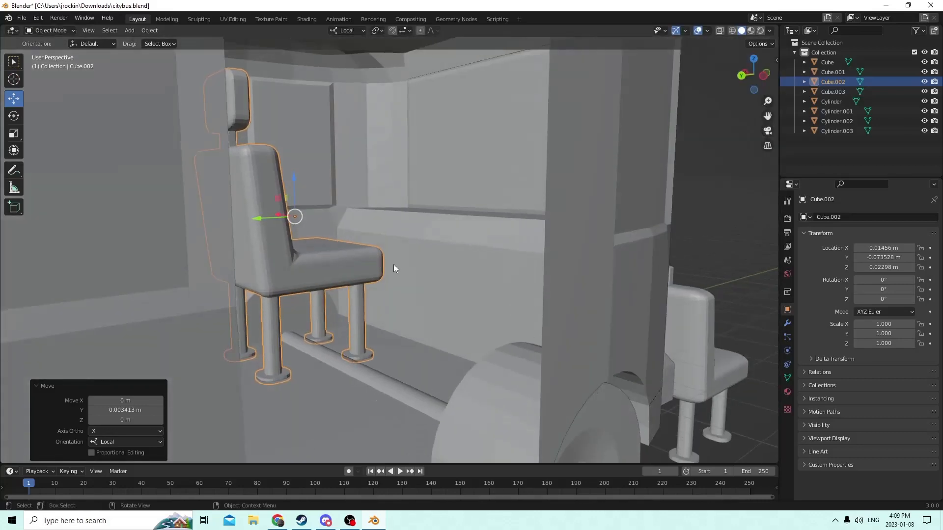
Step: Scale the headrest seat uniformly to 0.926 and lower it slightly toward the bus floor
key("s")
left_click(391, 250)
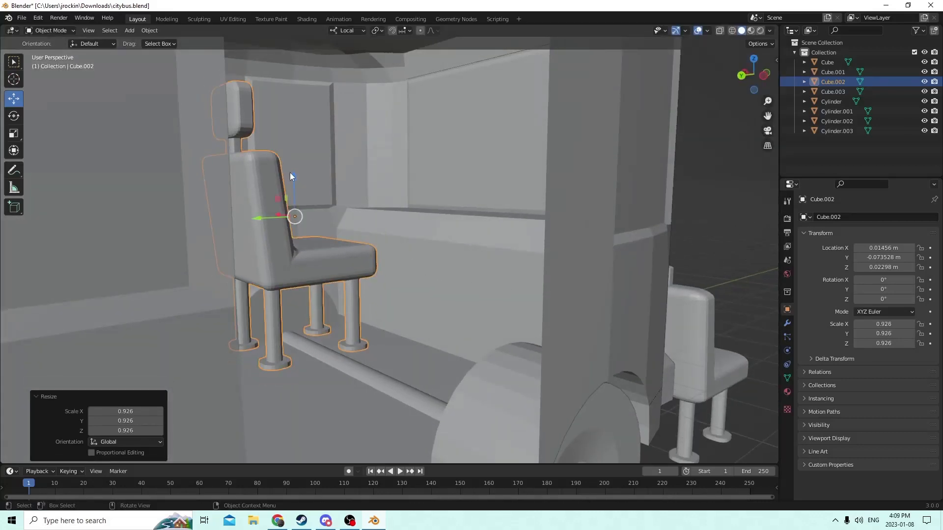
left_click_drag(291, 175, 290, 185)
middle_click_drag(286, 188, 231, 212)
scroll(147, 220, "down", 4)
middle_click_drag(145, 221, 133, 202)
Step: Scale the handled bench uniformly by 0.721, then narrow it along local X to a scale of about 1.433
left_click(457, 324)
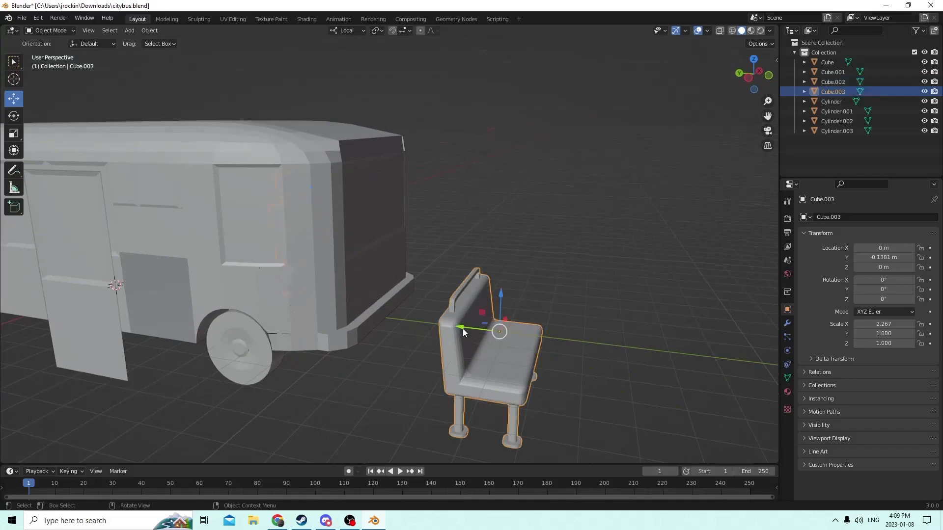
middle_click_drag(456, 324, 377, 323)
key("s")
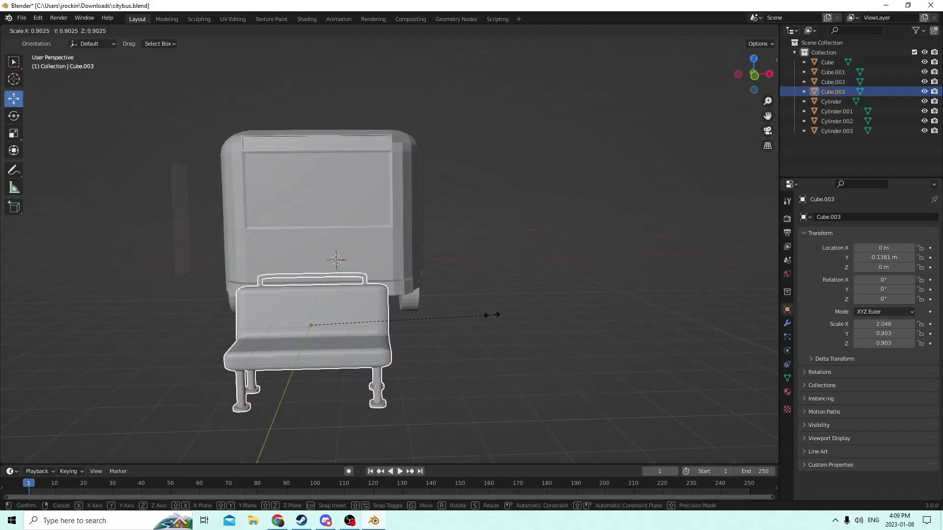
left_click(359, 321)
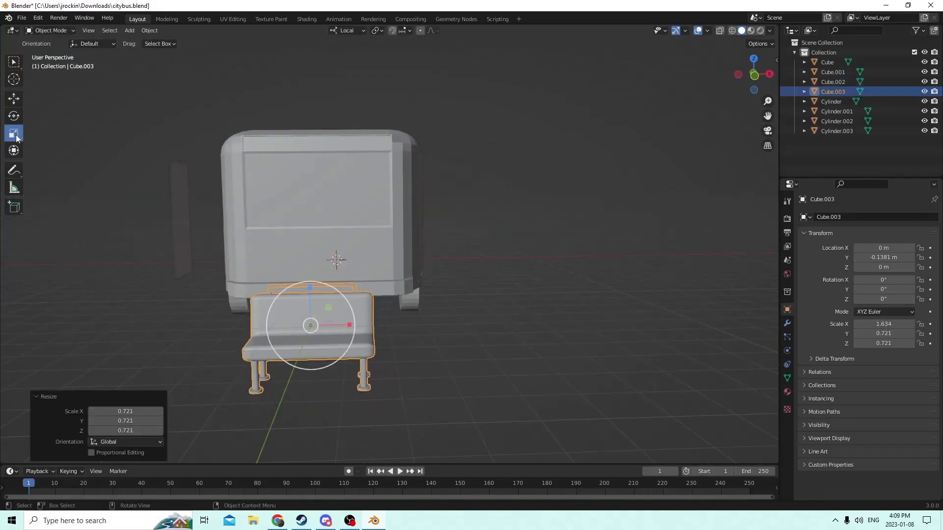
left_click_drag(350, 324, 344, 324)
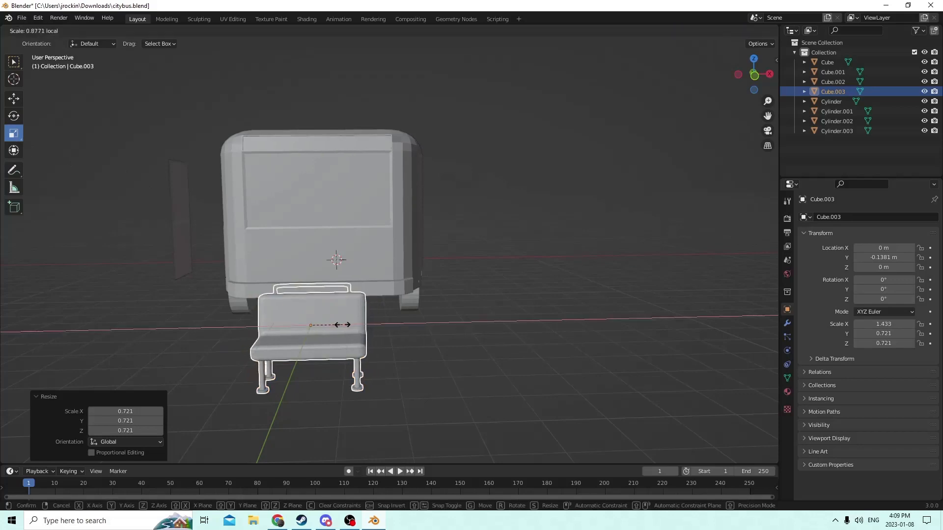
middle_click_drag(345, 324, 424, 330)
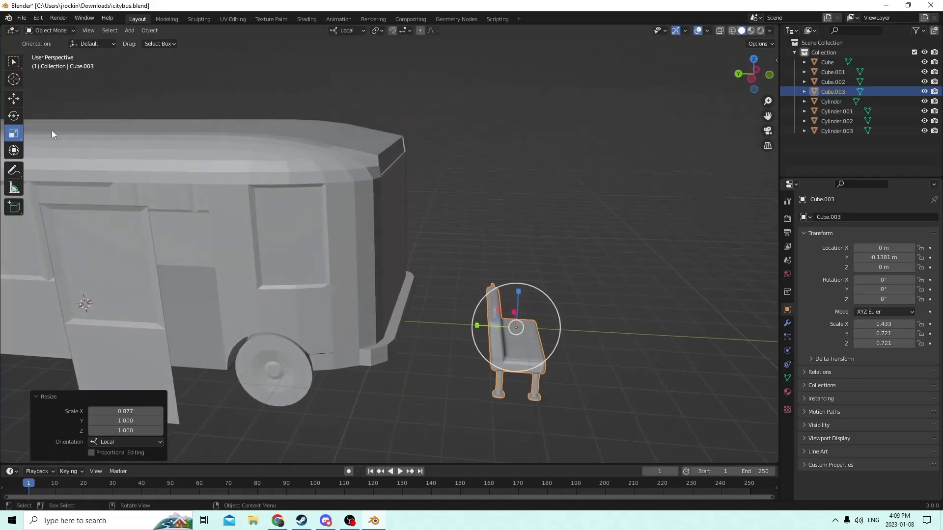
Step: Raise the bench about 0.0253 m and move it along local Y into the bus, to about Y -0.052 m
left_click(14, 98)
middle_click_drag(282, 225, 490, 275)
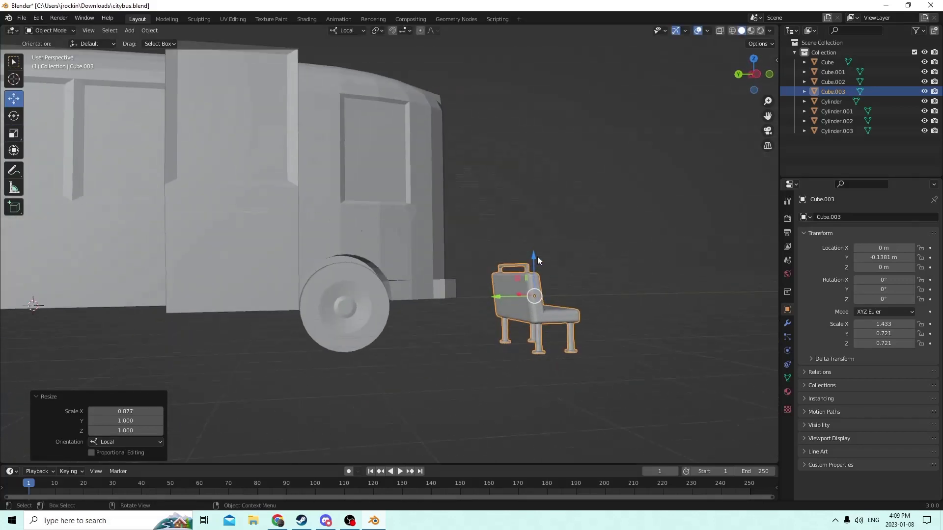
mouse_move(534, 256)
left_mouse_down()
mouse_move(532, 177)
mouse_move(533, 252)
left_mouse_up()
middle_click_drag(533, 253, 516, 214)
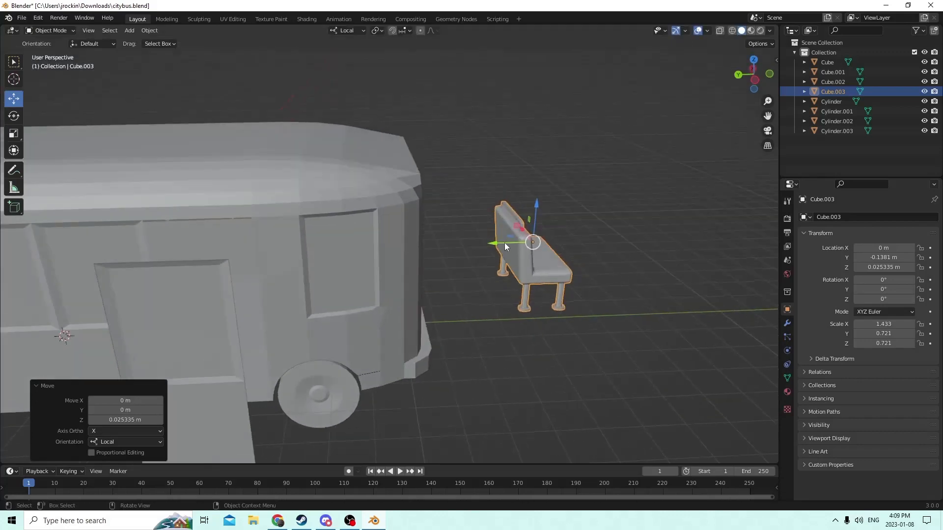
left_click_drag(500, 243, 209, 253)
middle_click_drag(209, 254, 308, 239)
scroll(312, 254, "up", 3)
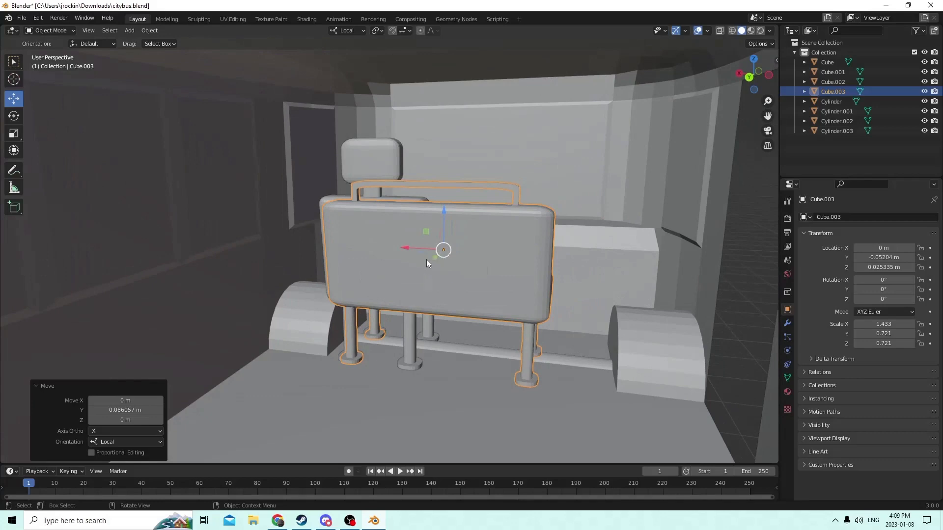
Step: Move the bench farther back to about Y -0.0308 m and sideways to about X 0.0222 m, behind the headrest seat
middle_click_drag(426, 260, 388, 261)
key("g")
key("y")
left_click_drag(280, 271, 172, 312)
scroll(181, 301, "down", 3)
middle_click_drag(180, 302, 218, 300)
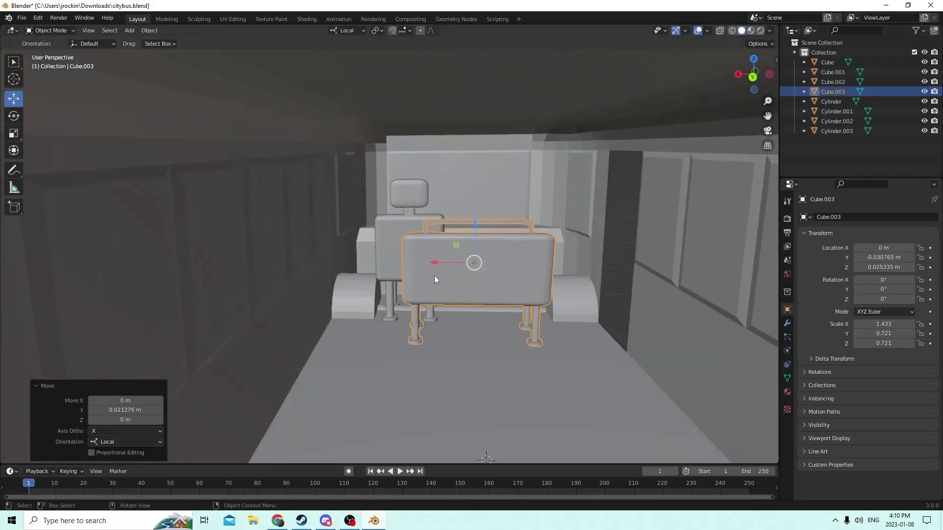
left_click_drag(435, 263, 325, 253)
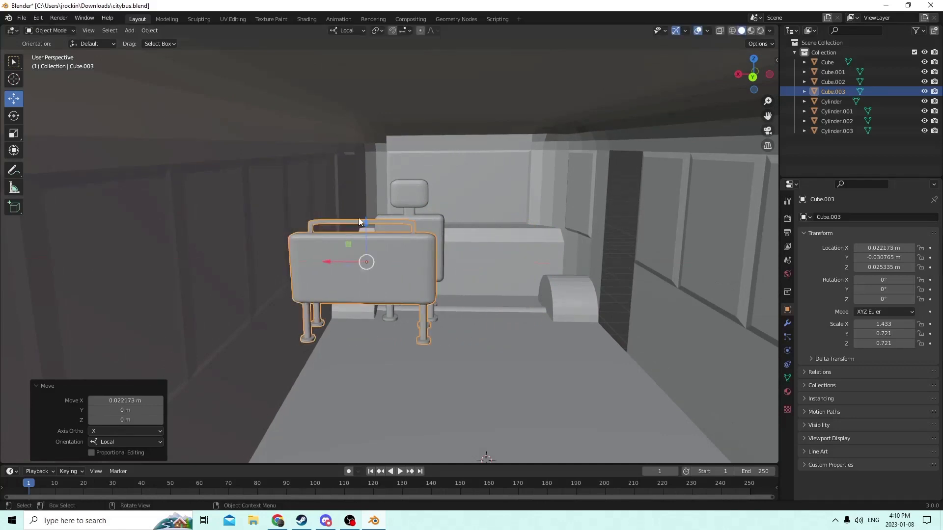
Step: Lower the bench onto the bus floor, to about Z 0.0167 m
left_click_drag(358, 217, 367, 267)
scroll(367, 267, "up", 1)
mouse_move(364, 269)
middle_mouse_down()
mouse_move(363, 247)
mouse_move(364, 256)
middle_mouse_up()
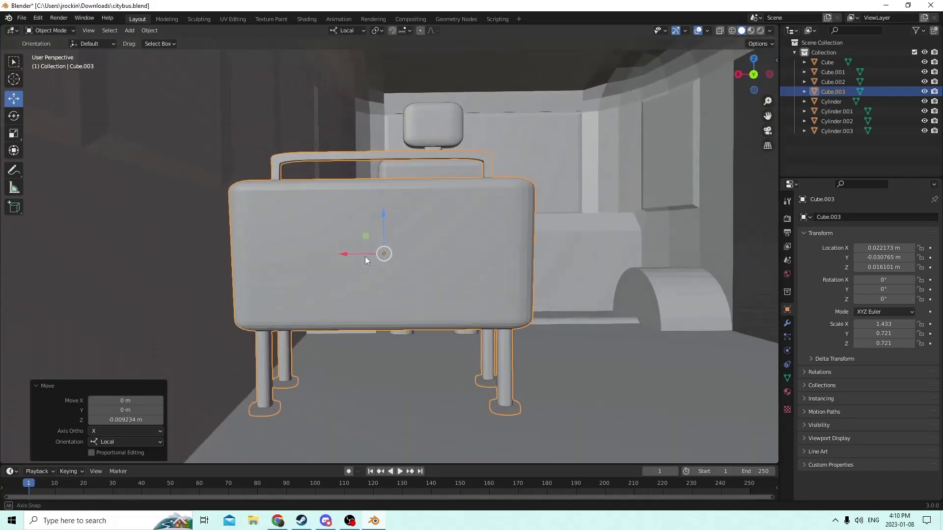
left_click_drag(383, 215, 382, 210)
scroll(353, 255, "down", 3)
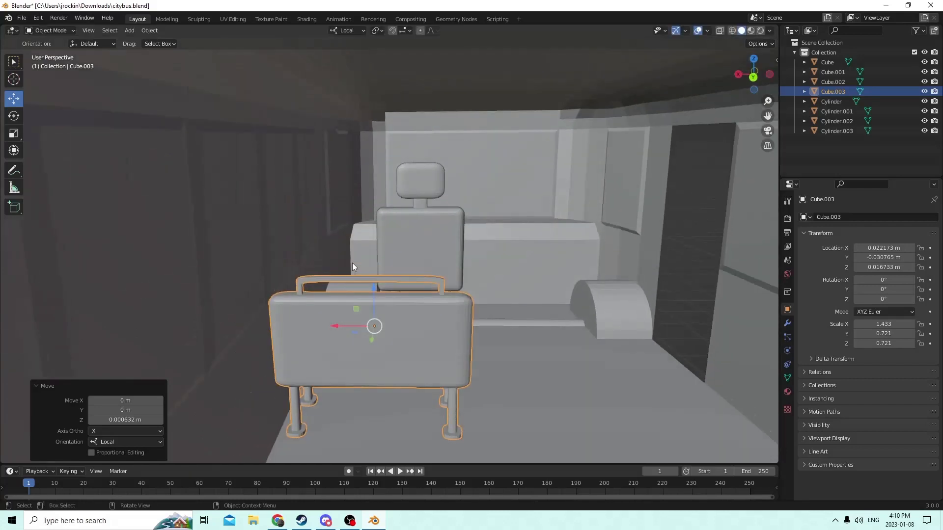
Step: Duplicate the bench and place the copy across the aisle at X -0.022173 m
key("shift+d")
key("Escape")
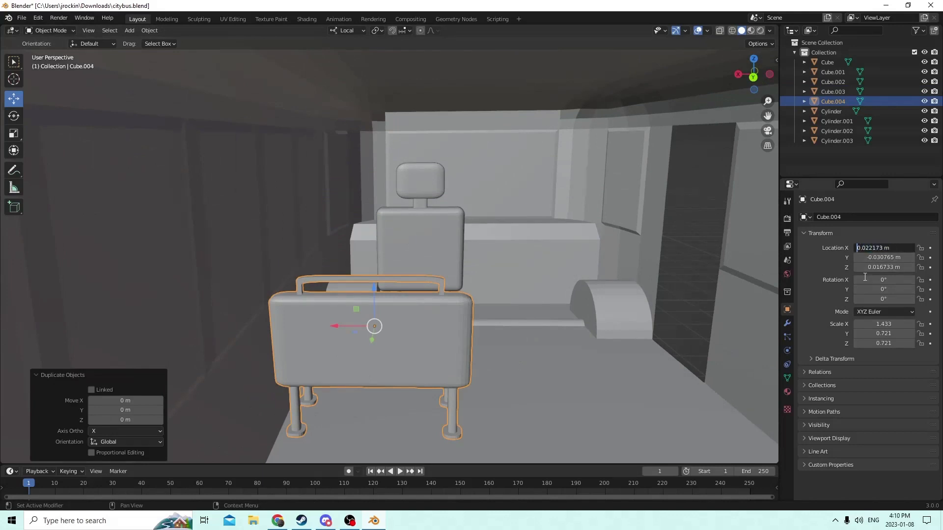
type("-")
key("Return")
scroll(670, 296, "down", 2)
mouse_move(641, 293)
middle_mouse_down()
mouse_move(626, 291)
mouse_move(632, 284)
middle_mouse_up()
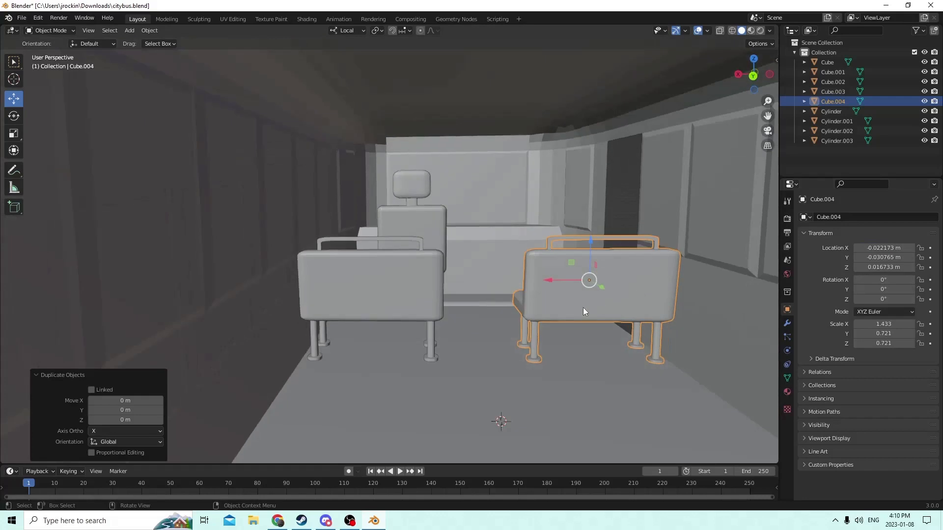
middle_click_drag(443, 290, 447, 300)
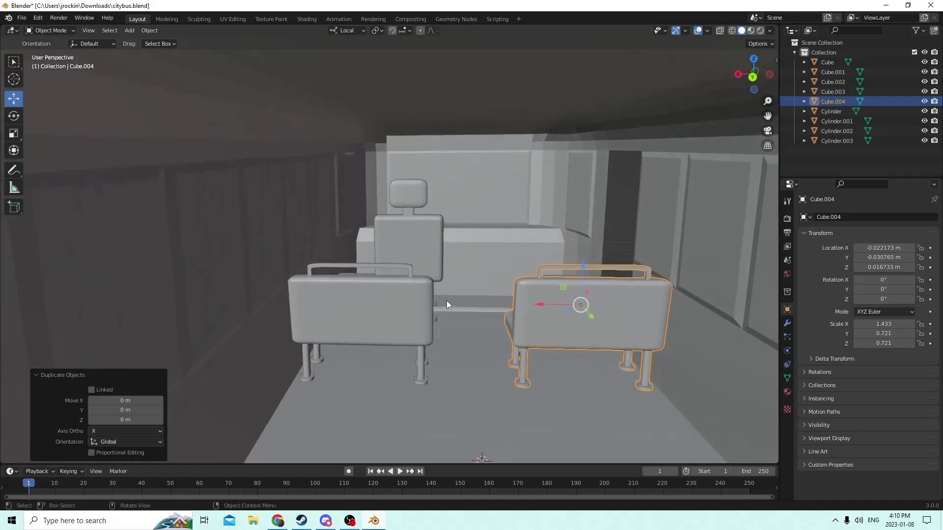
left_click(598, 300)
key("Delete")
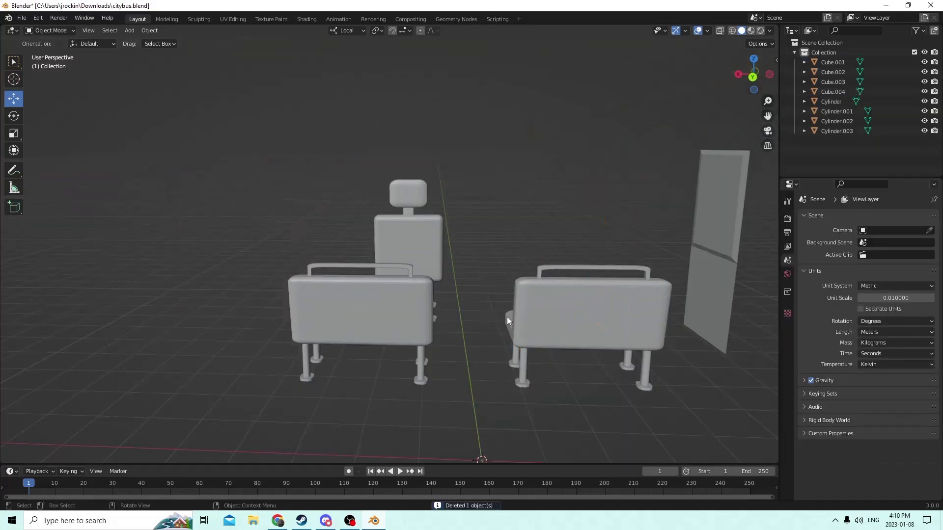
left_click(38, 18)
left_click(54, 34)
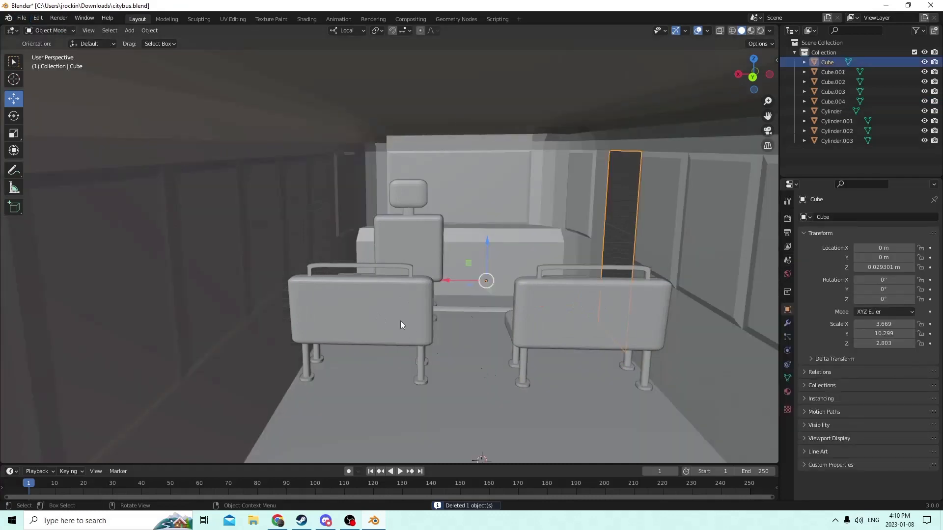
Step: Delete the duplicate bench on the door side of the aisle
left_click(388, 308)
left_click(560, 319)
key("Delete")
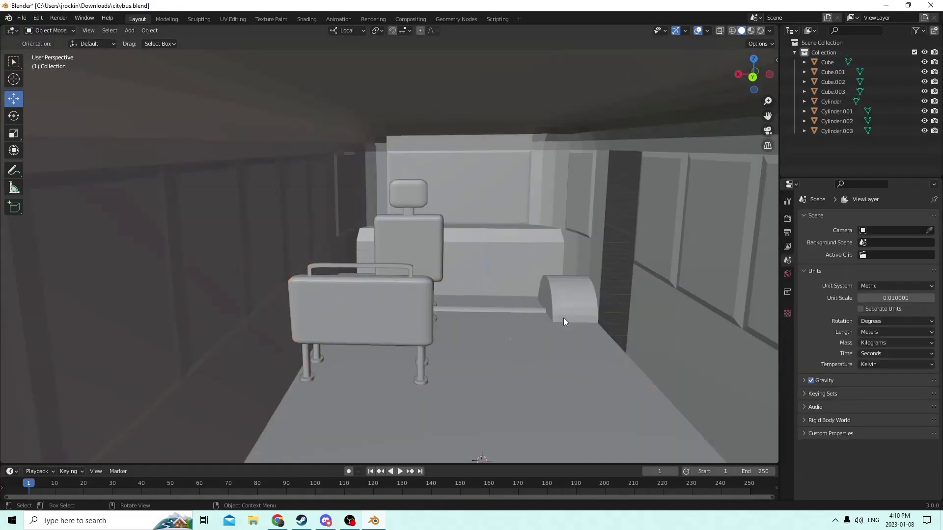
Step: Narrow the remaining bench to an X scale of about 1.357 and shift it toward the wall to about X 0.0233 m
left_click(357, 322)
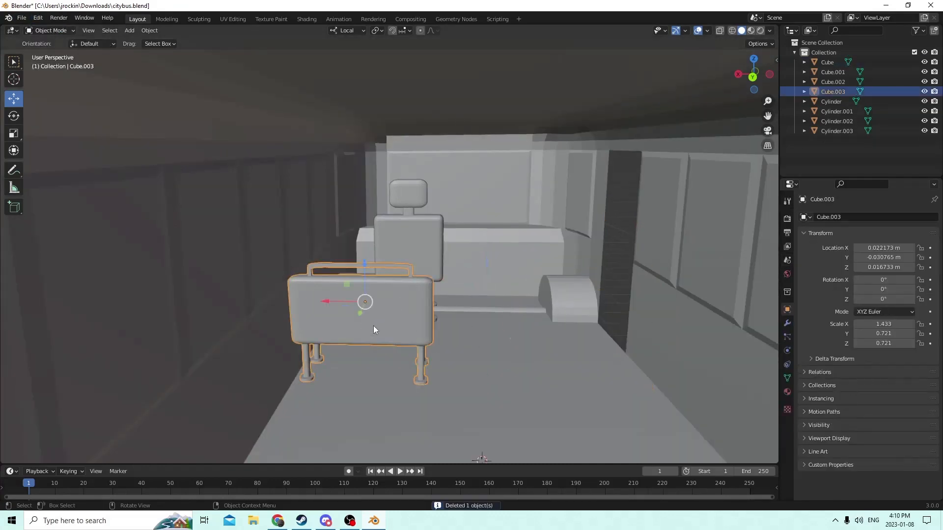
left_click(11, 136)
left_click_drag(329, 305, 330, 305)
left_click(14, 100)
scroll(299, 296, "up", 4)
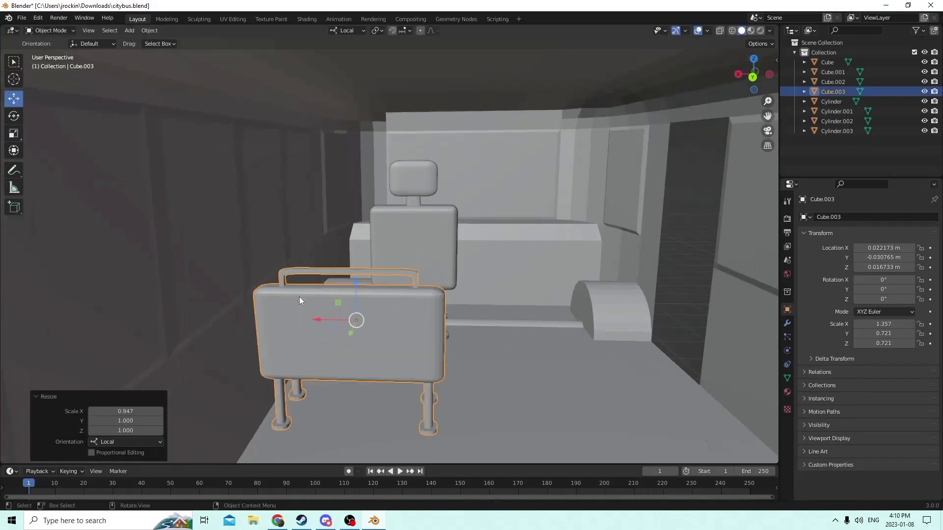
left_click_drag(302, 352, 290, 347)
scroll(289, 348, "down", 2)
middle_click_drag(290, 348, 315, 340)
Step: Duplicate the narrowed bench and place the copy across the aisle at X -0.023264 m
key("shift+d")
right_click(381, 316)
middle_click_drag(384, 314, 377, 323)
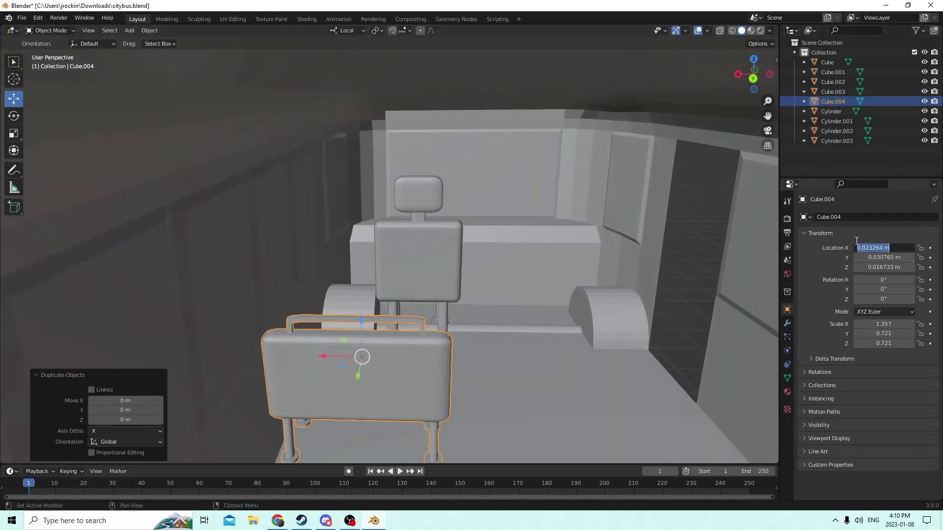
type("-")
key("Return")
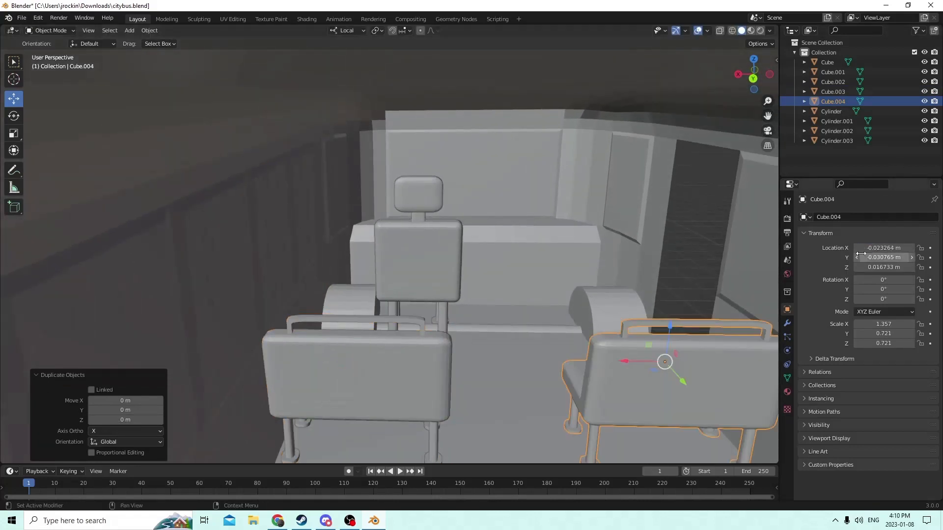
middle_click_drag(653, 230, 567, 198)
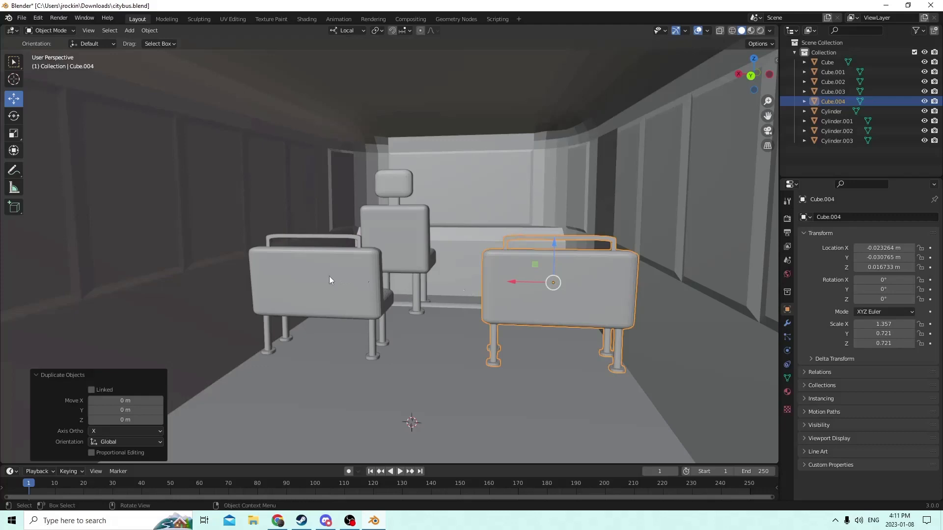
Step: Select both benches of the first row and duplicate them in place
left_click(329, 278)
left_click(538, 289, "shift")
scroll(537, 290, "down", 2)
middle_click_drag(538, 290, 555, 297)
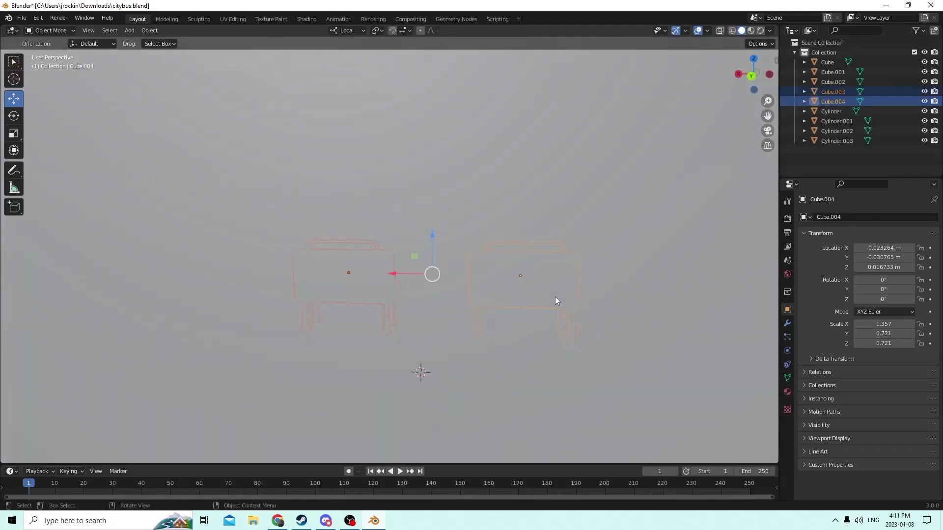
scroll(554, 296, "up", 2)
key("shift+d")
key("Escape")
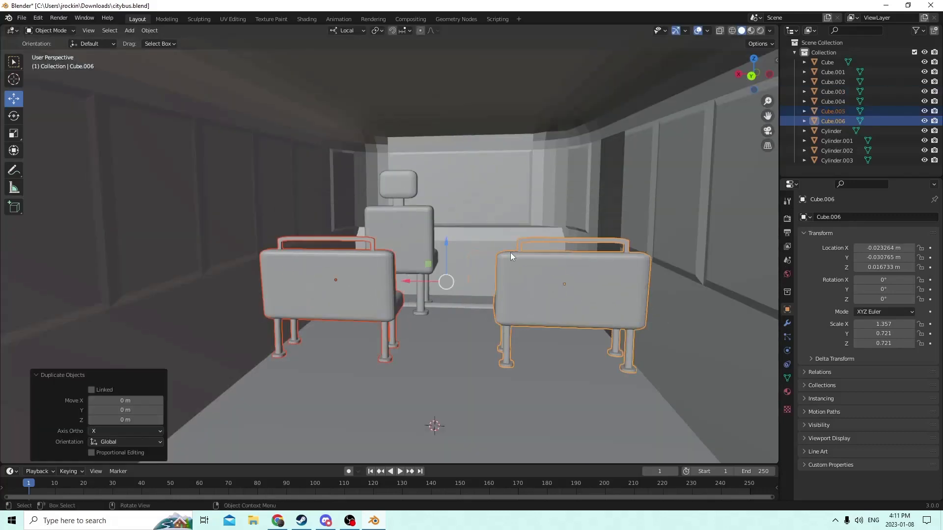
Step: Move the duplicated bench pair about 0.0291 m along local Y to form a second row
scroll(510, 252, "down", 3)
middle_click_drag(511, 252, 470, 263)
left_click_drag(278, 307, 187, 351)
middle_click_drag(187, 351, 322, 343)
scroll(267, 340, "up", 2)
scroll(288, 353, "up", 2)
scroll(323, 341, "up", 1)
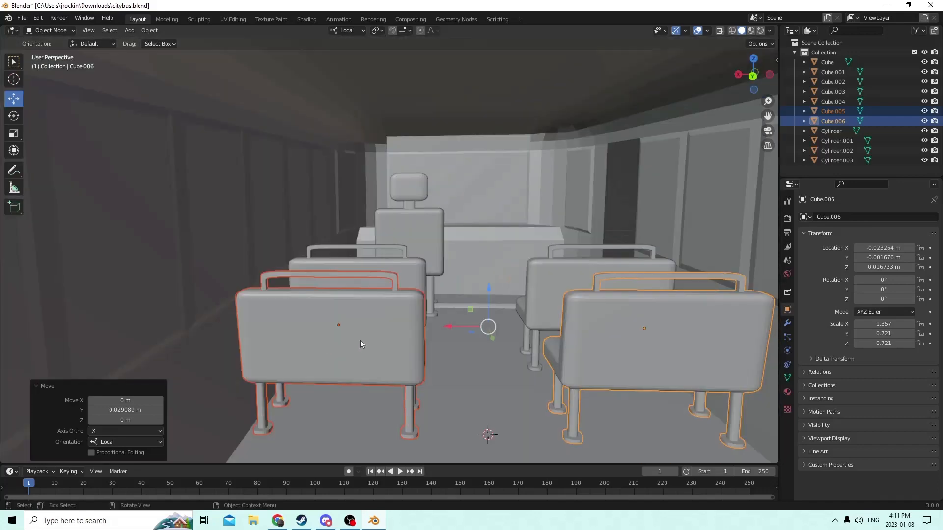
Step: Duplicate the second-row bench pair and move the copies along local Y to form a third row
middle_click_drag(489, 339, 301, 355)
scroll(448, 311, "down", 5)
scroll(301, 356, "up", 3)
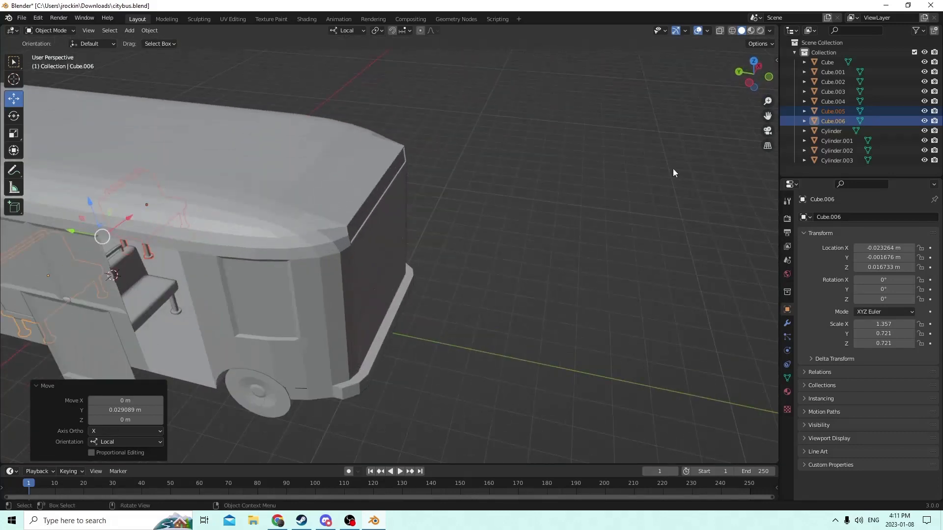
left_click_drag(765, 116, 285, 255)
scroll(285, 255, "down", 2)
scroll(354, 252, "up", 8)
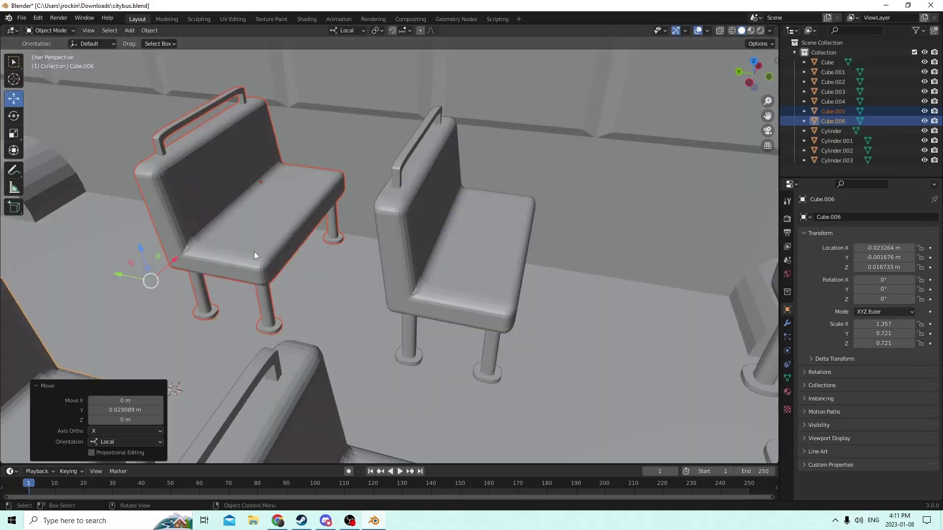
middle_click_drag(235, 251, 145, 239)
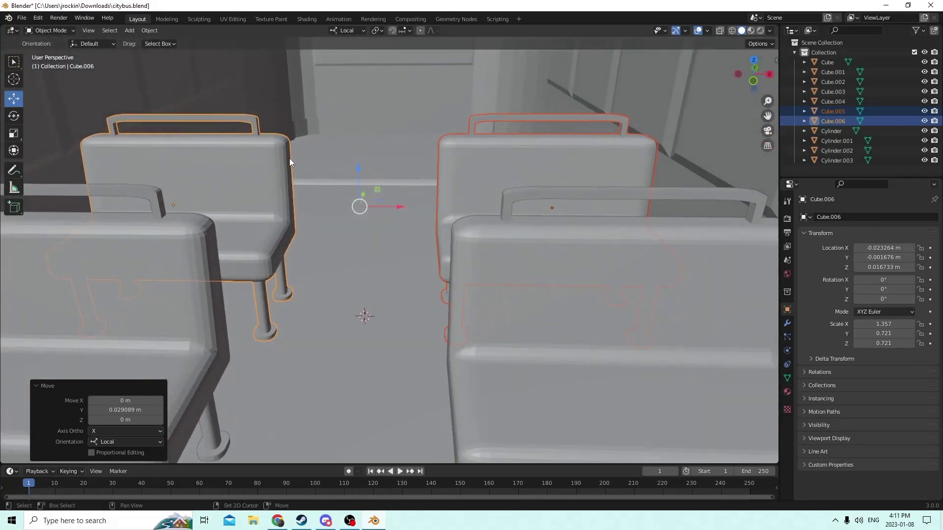
key("shift+d")
right_click(390, 194)
middle_click_drag(369, 186, 340, 195)
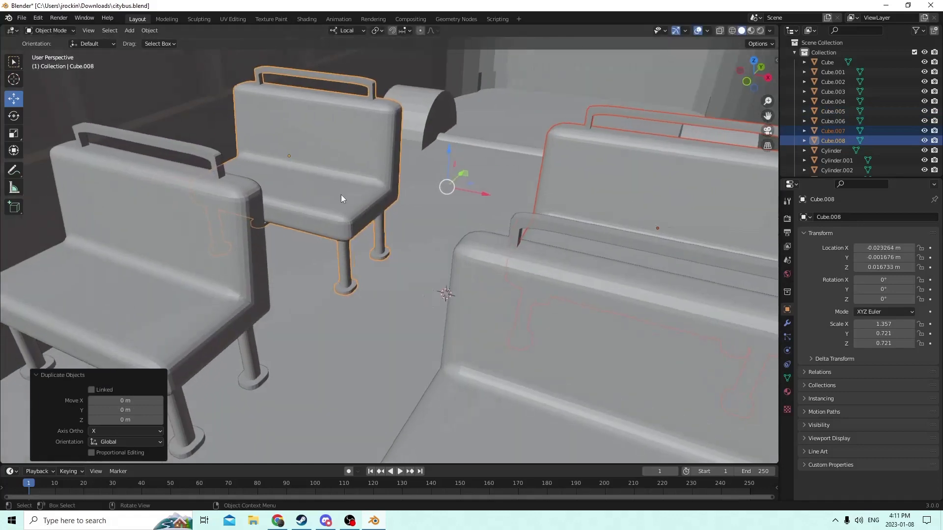
left_click_drag(462, 173, 518, 92)
middle_click_drag(518, 93, 382, 220)
Step: Select all six benches, the headrest seat and the bus body together
left_click(523, 283, "shift")
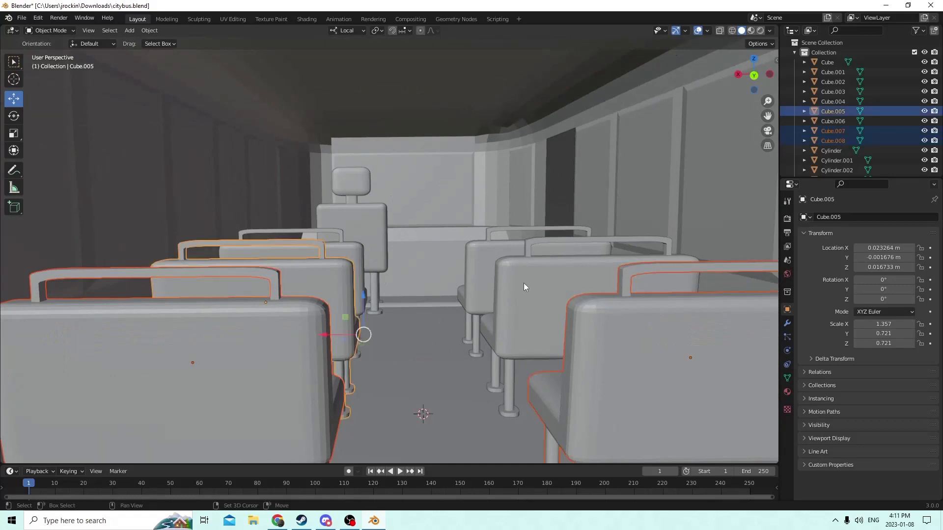
left_click(475, 244, "shift")
left_click(458, 251, "shift")
left_click(360, 249, "shift")
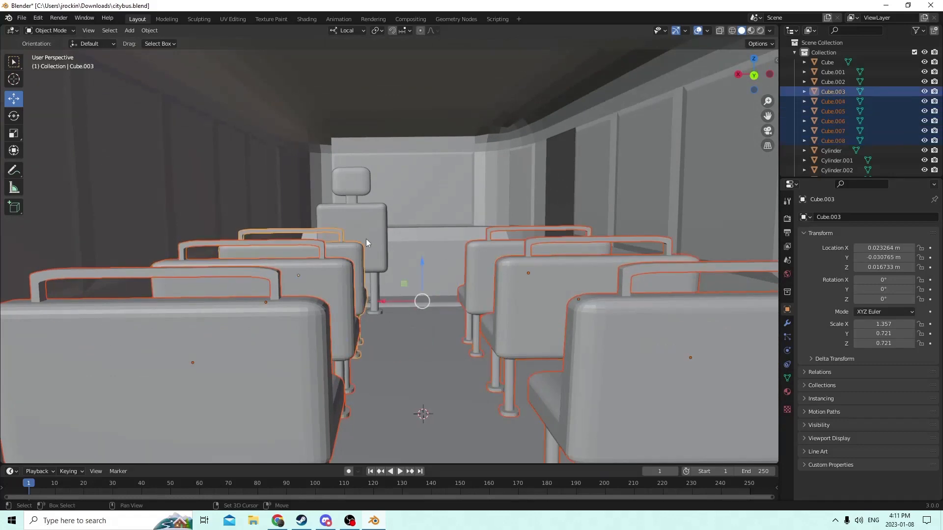
left_click(387, 252, "shift")
left_click(426, 361, "shift")
middle_click_drag(426, 361, 191, 302)
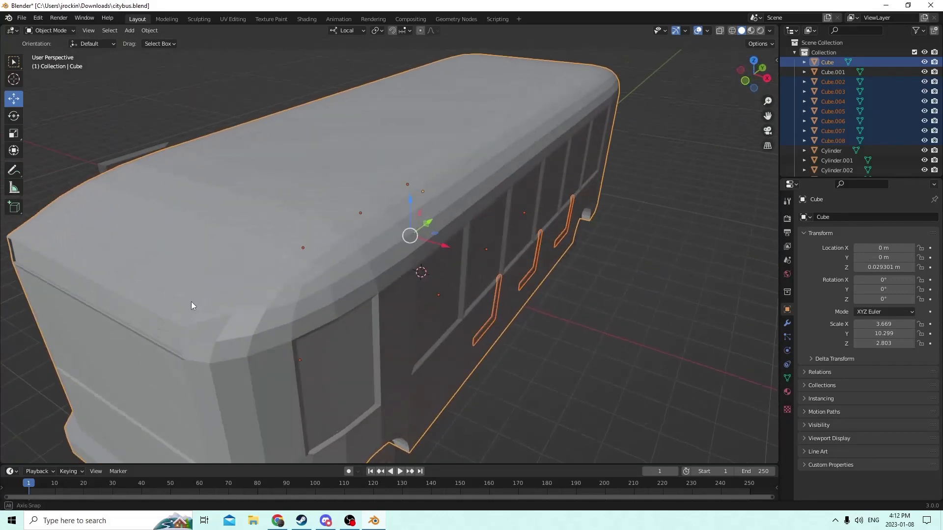
Step: Select the three benches on the headrest seat's side and move them about -0.000139 m along local X
left_click(14, 133)
middle_click_drag(275, 233, 330, 229)
scroll(326, 230, "up", 5)
left_click(497, 270)
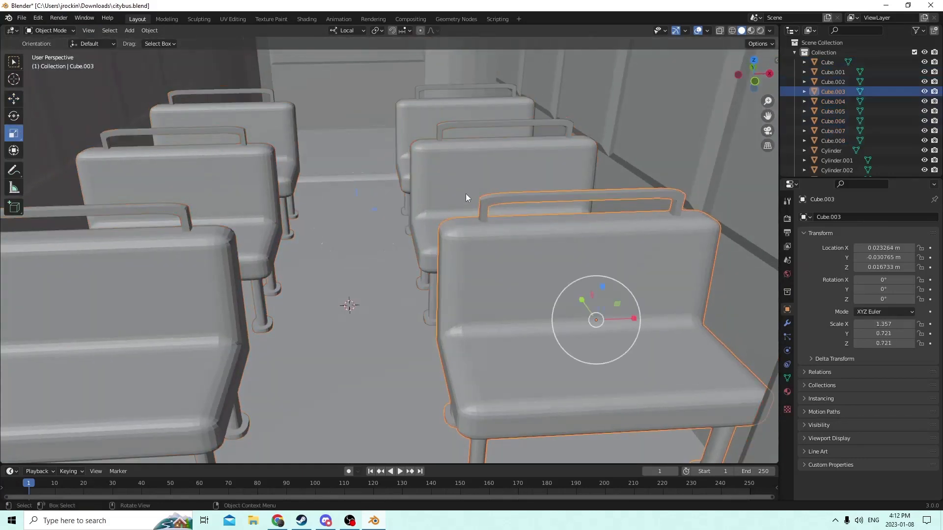
left_click(465, 196, "shift")
left_click(420, 96, "shift")
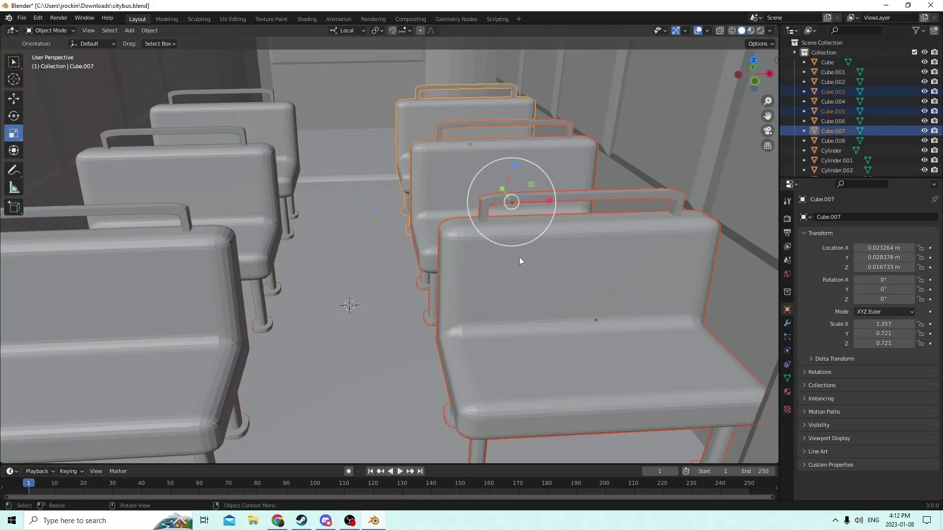
left_click(15, 99)
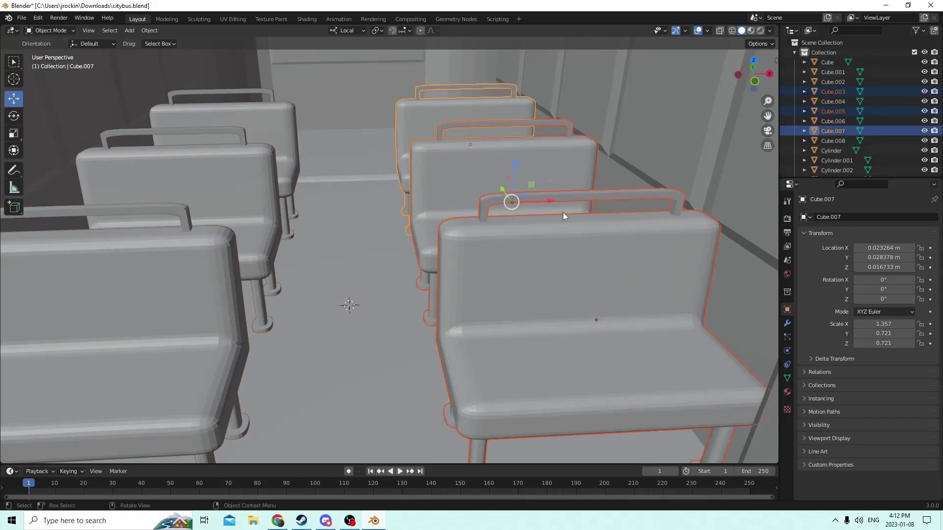
left_click_drag(551, 202, 549, 201)
Step: Select the three benches on the opposite side of the aisle and move them slightly along local X toward the aisle
scroll(579, 207, "down", 1)
middle_click_drag(584, 207, 652, 222)
scroll(596, 224, "down", 3)
scroll(667, 237, "up", 2)
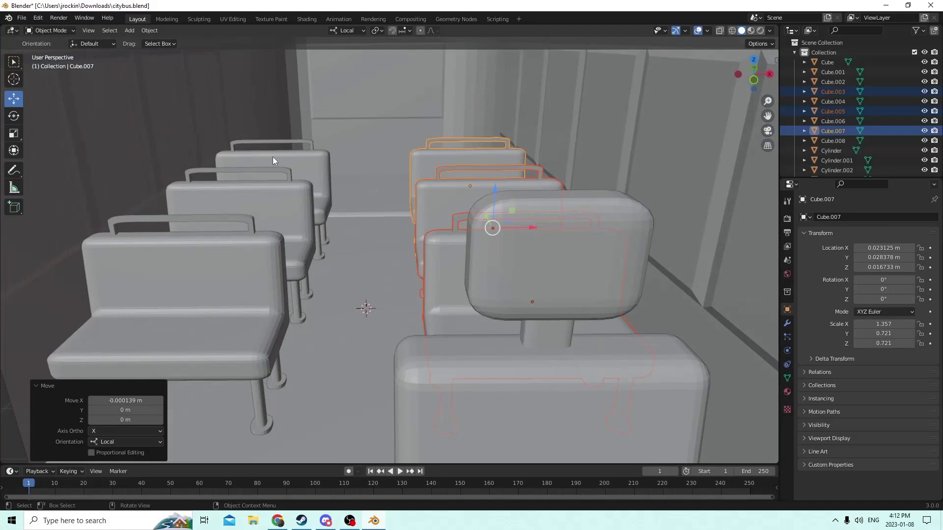
left_click(291, 158)
left_click(289, 213, "shift")
left_click(264, 257, "shift")
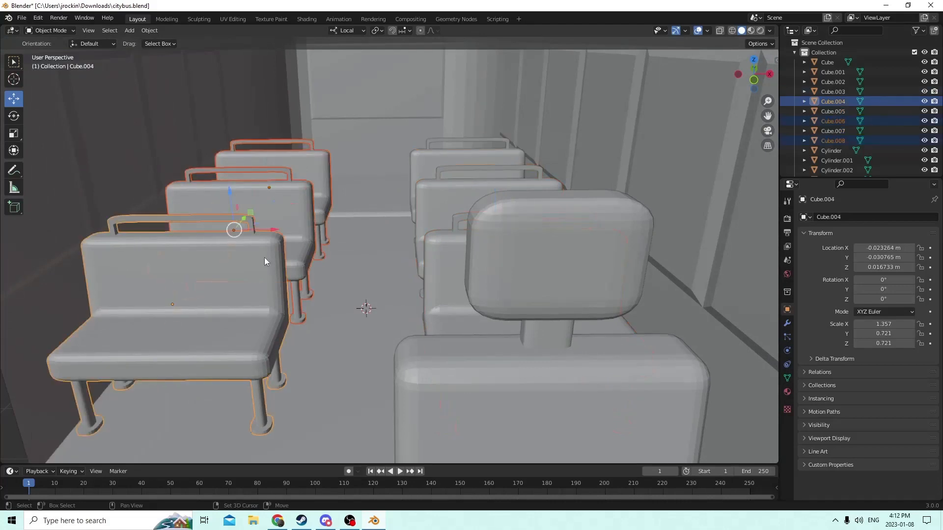
left_click_drag(269, 231, 271, 231)
Step: Join all six benches and the headrest seat into the bus body
middle_click_drag(271, 231, 333, 173)
left_click(357, 182, "shift")
left_click(394, 206, "shift")
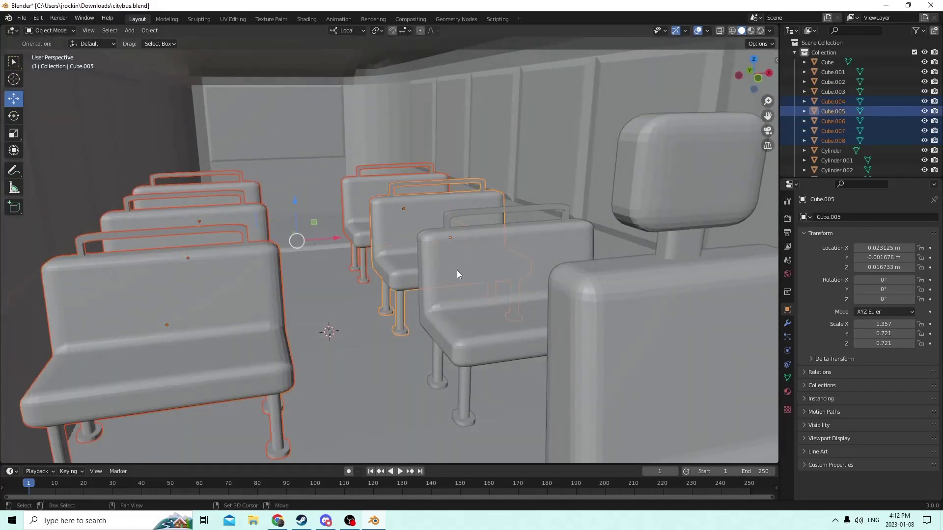
left_click(456, 270, "shift")
left_click(608, 326, "shift")
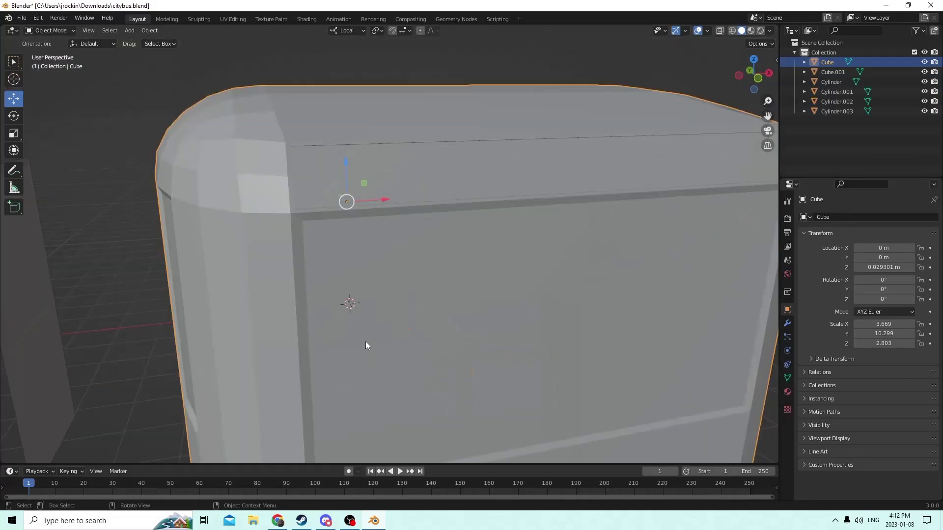
Step: Display the model in Material Preview shading and inspect the bus interior
middle_click_drag(365, 345, 463, 206)
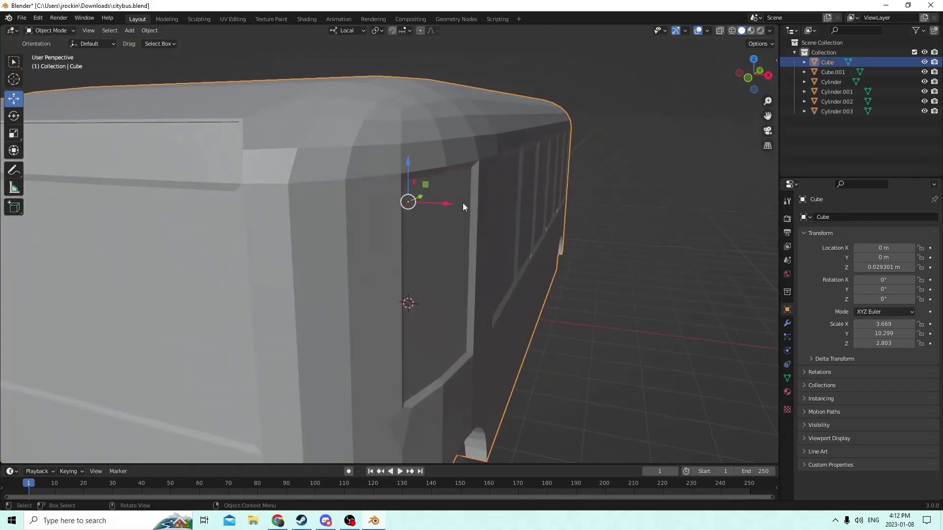
left_click(750, 31)
scroll(564, 113, "down", 4)
middle_click_drag(540, 123, 616, 137)
scroll(605, 149, "up", 6)
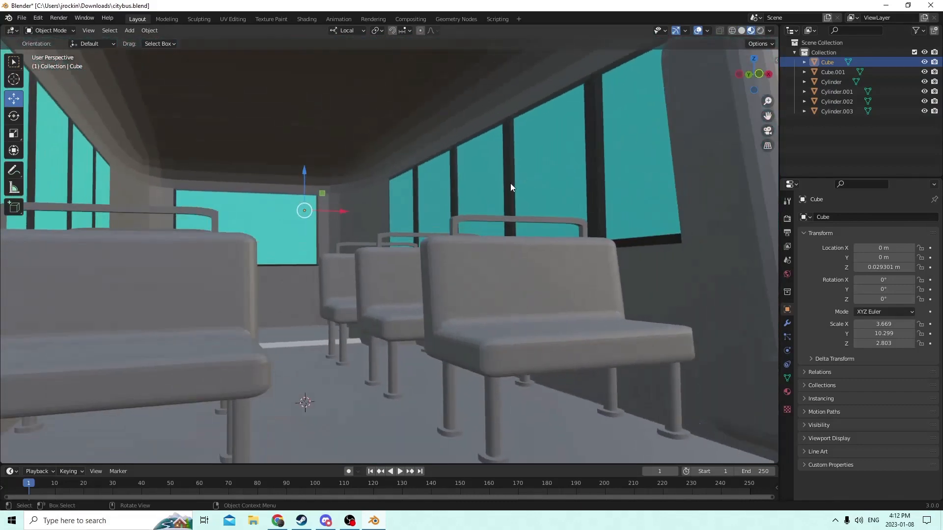
middle_click_drag(509, 189, 564, 202)
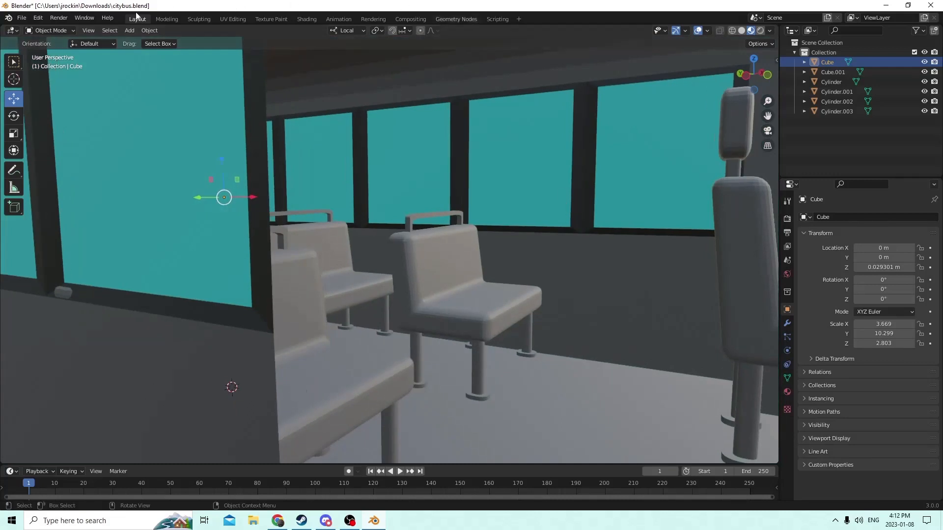
Step: Undo the join of the seats with the bus body and the selection changes before it
left_click(39, 19)
left_click(51, 28)
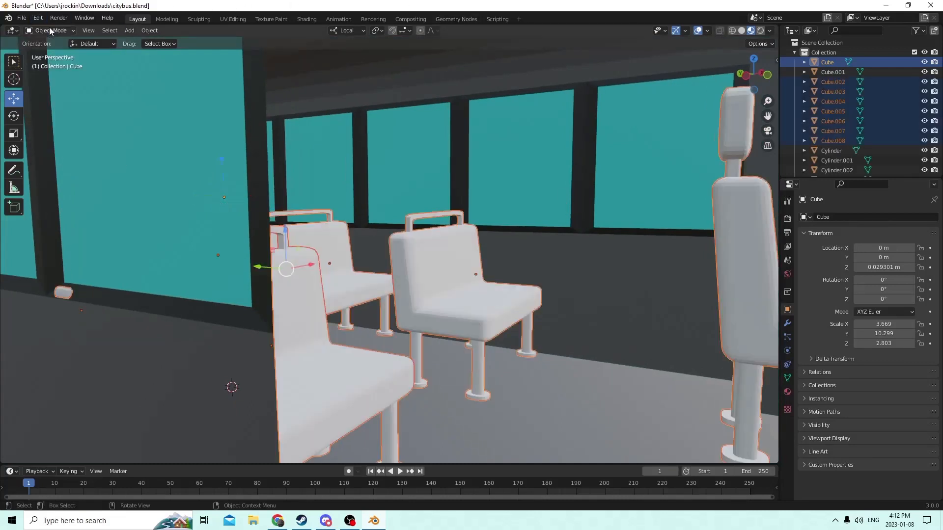
left_click(37, 18)
left_click(53, 29)
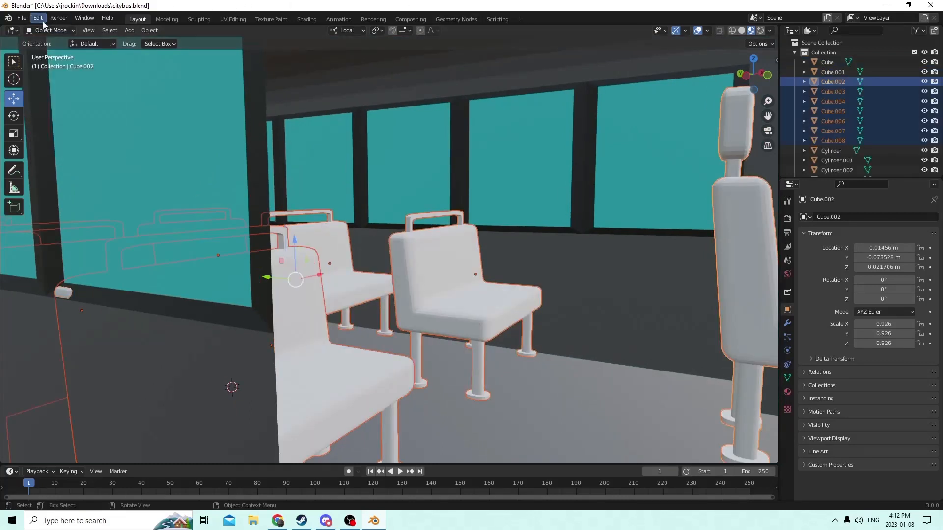
left_click(42, 20)
left_click(54, 29)
left_click(38, 18)
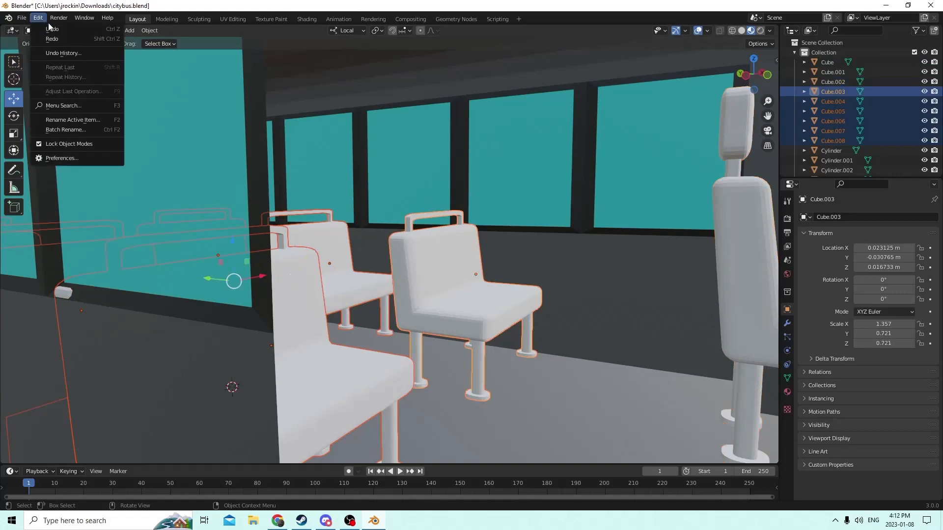
left_click(53, 28)
Step: Delete five of the six benches, keeping only the front bench directly behind the headrest seat
middle_click_drag(284, 178, 262, 183)
left_click(240, 184)
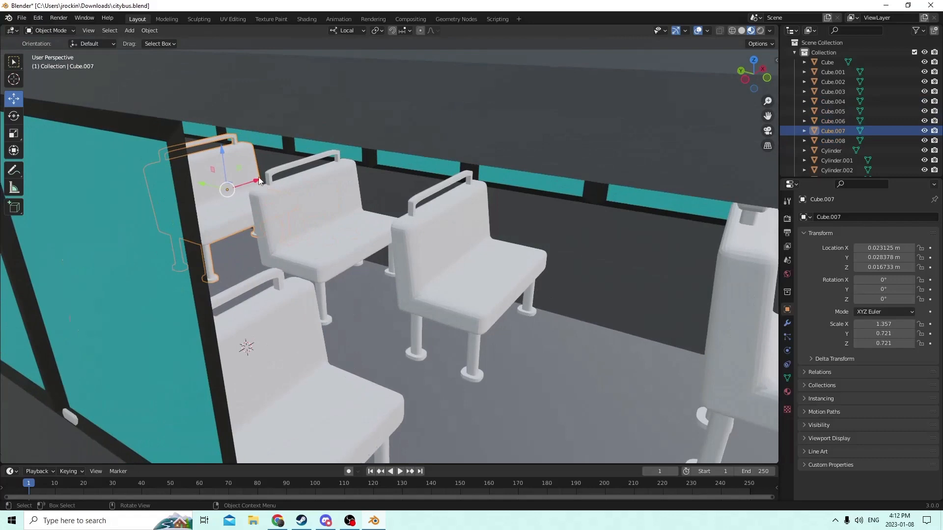
key("Delete")
left_click(297, 219)
key("Delete")
middle_click_drag(311, 319, 267, 293)
left_click(93, 210)
key("Delete")
left_click(117, 240)
middle_click_drag(117, 241, 317, 304)
key("Delete")
left_click(237, 332)
key("Delete")
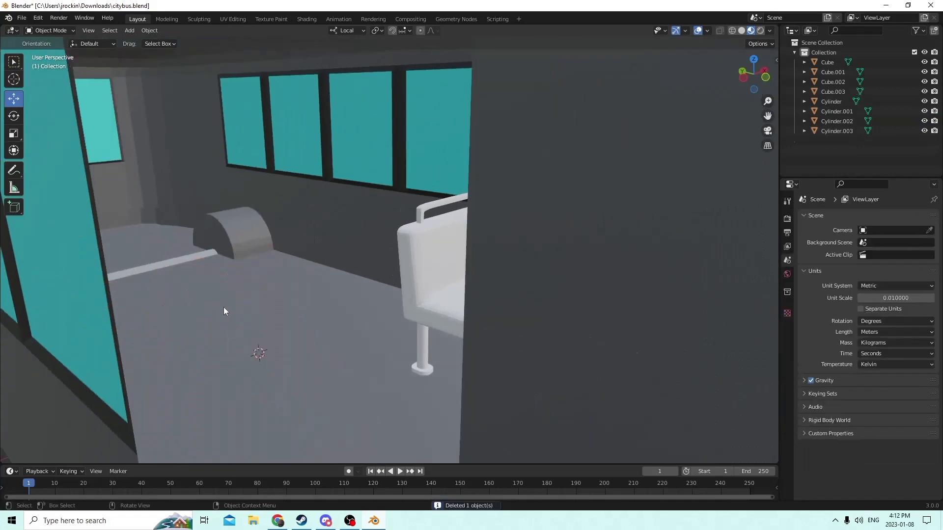
Step: Add a new material to the remaining bench and set its base color to dark green with hue 0.290
middle_click_drag(223, 307, 462, 251)
left_click(454, 255)
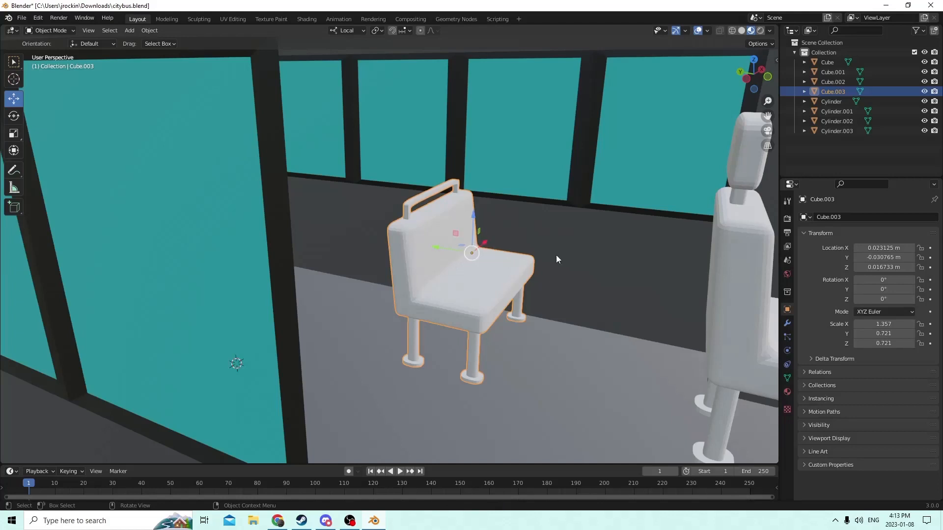
left_click(787, 392)
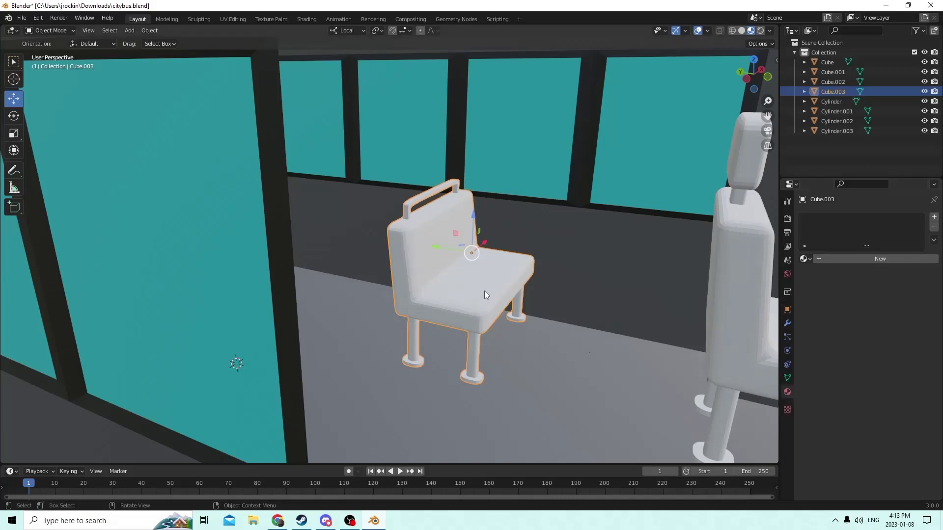
mouse_move(570, 290)
middle_mouse_down()
mouse_move(547, 290)
mouse_move(560, 279)
middle_mouse_up()
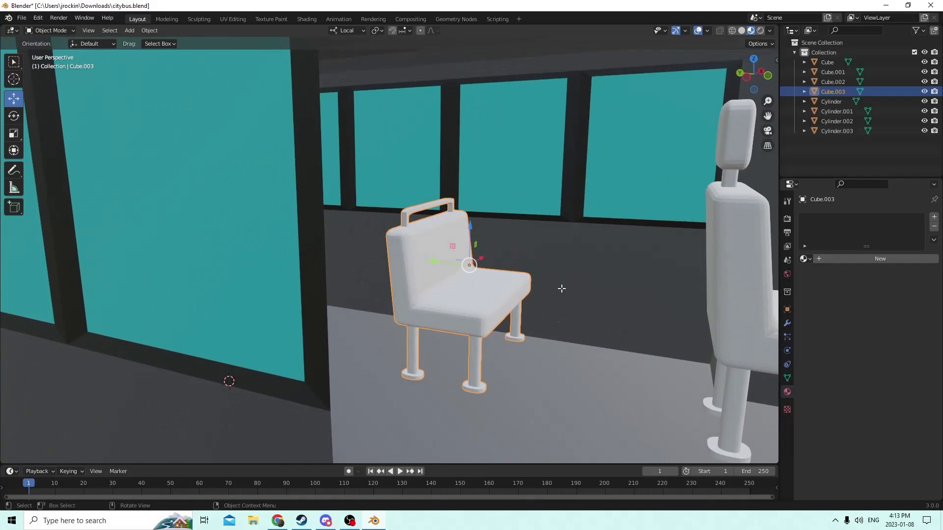
key("Tab")
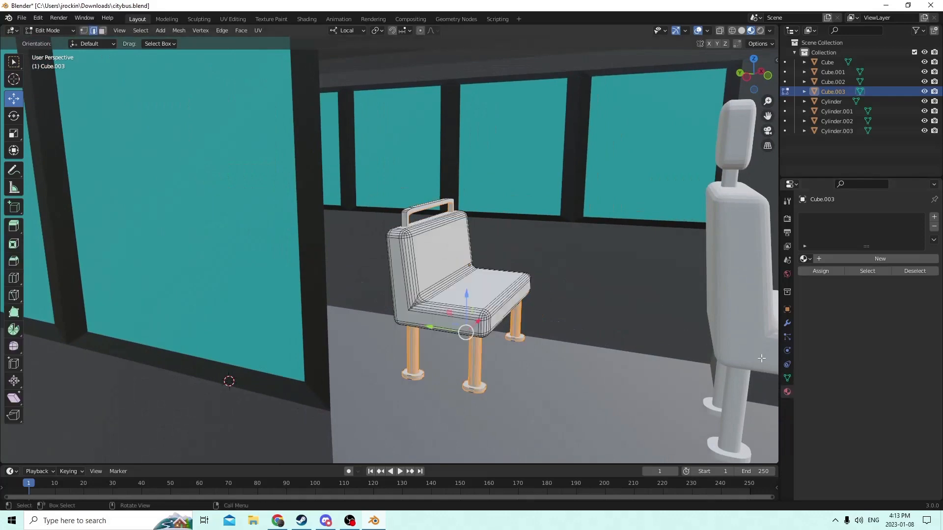
middle_click_drag(533, 320, 551, 326)
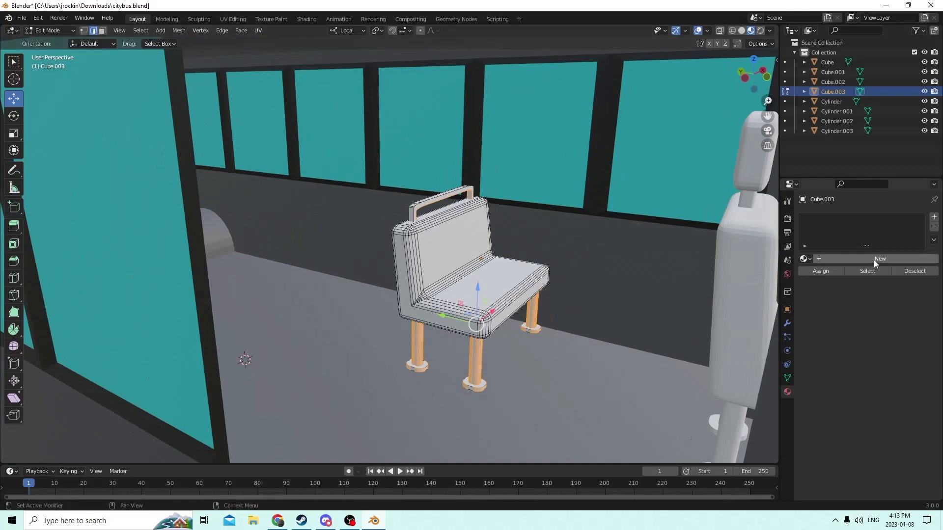
left_click(873, 259)
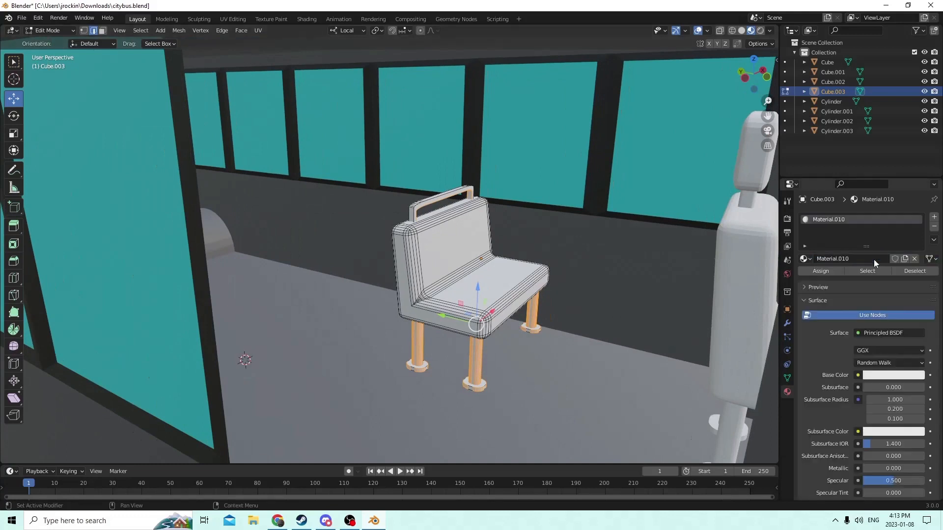
left_click(881, 378)
left_click_drag(874, 267, 847, 268)
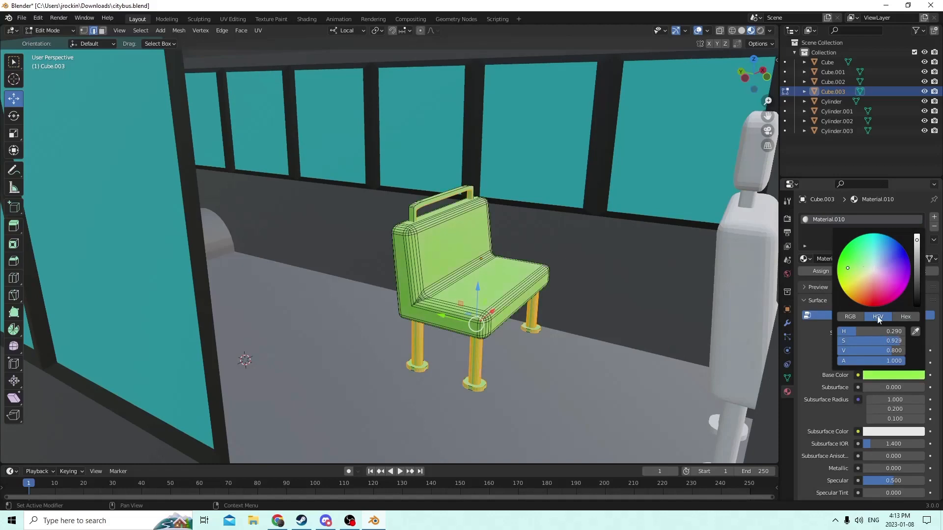
left_click_drag(915, 240, 916, 261)
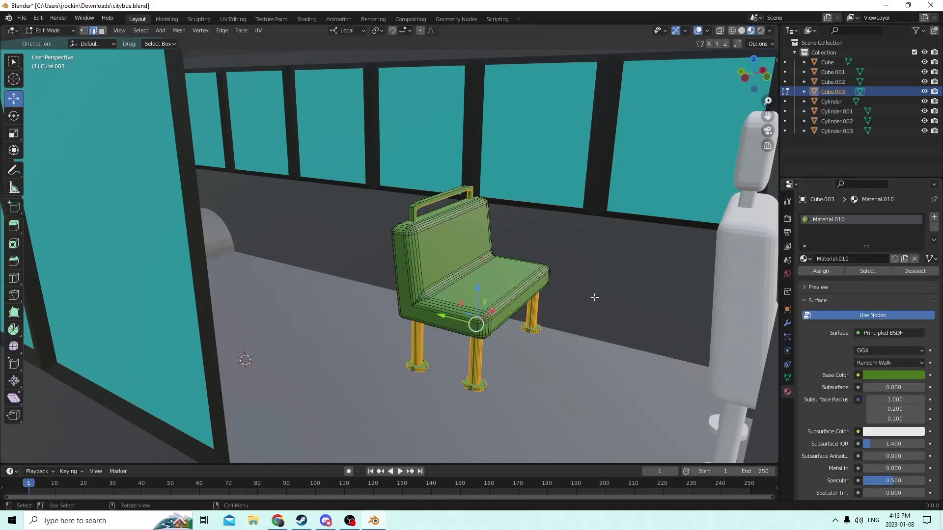
Step: Add a second material slot to the bench with a new default white material
middle_click_drag(593, 297, 652, 276)
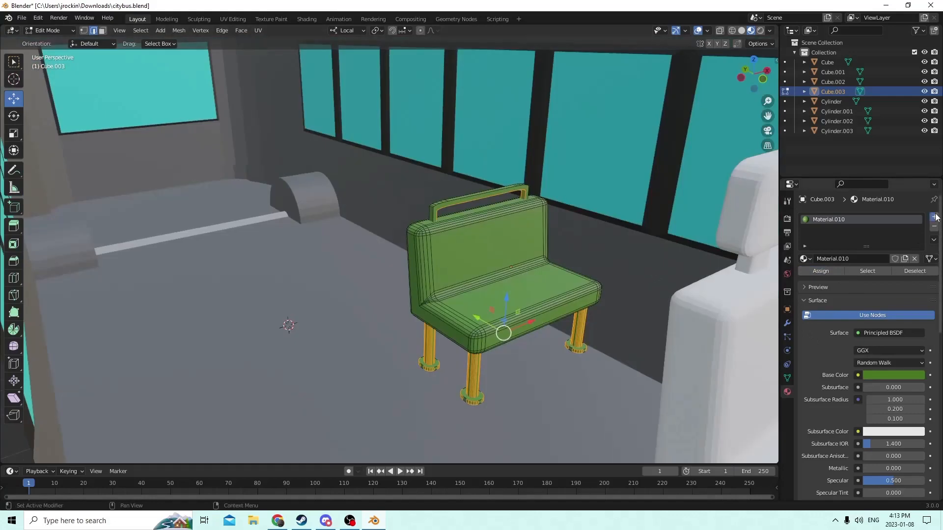
left_click(935, 216)
left_click(836, 278)
middle_click_drag(560, 267, 558, 244)
left_click(368, 367)
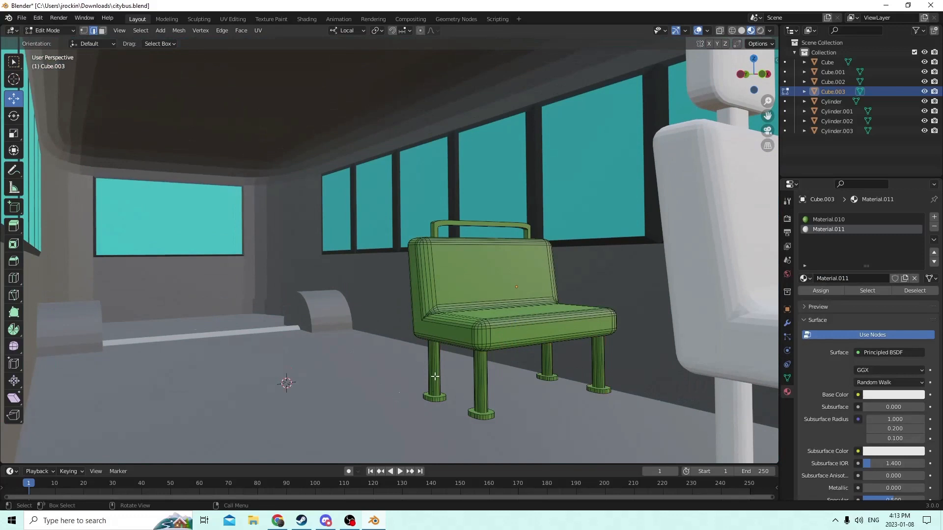
key("l")
key("l")
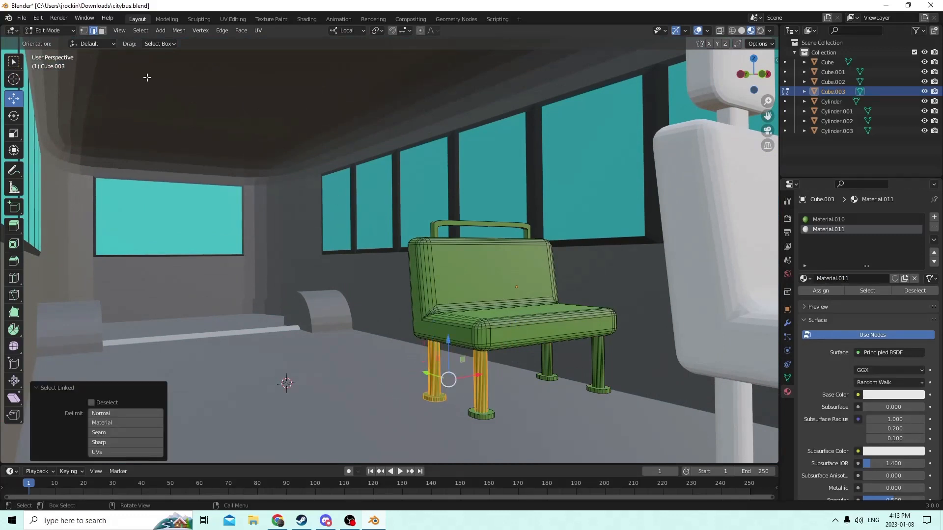
Step: Select all faces of the bench's four legs and their base plates in face selection mode
key("3")
left_click(387, 371)
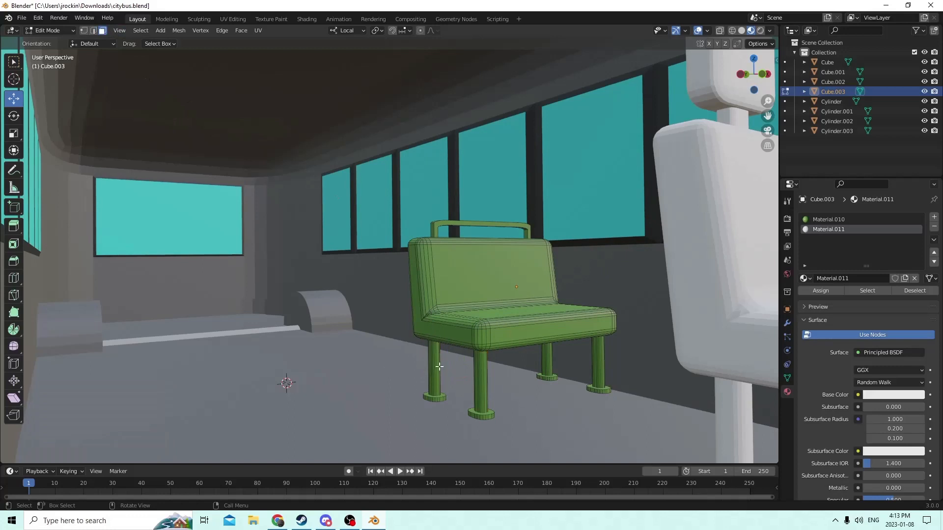
key("l")
key("l")
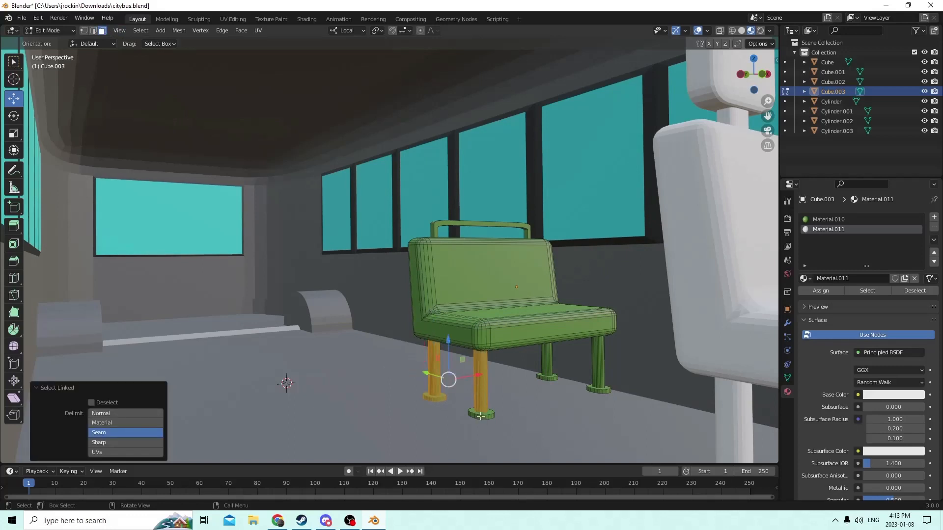
key("l")
key("l")
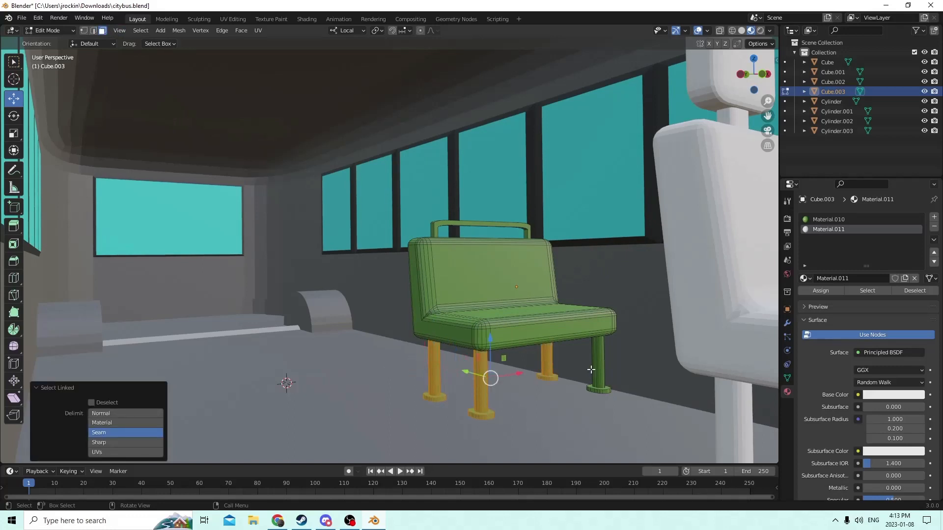
key("l")
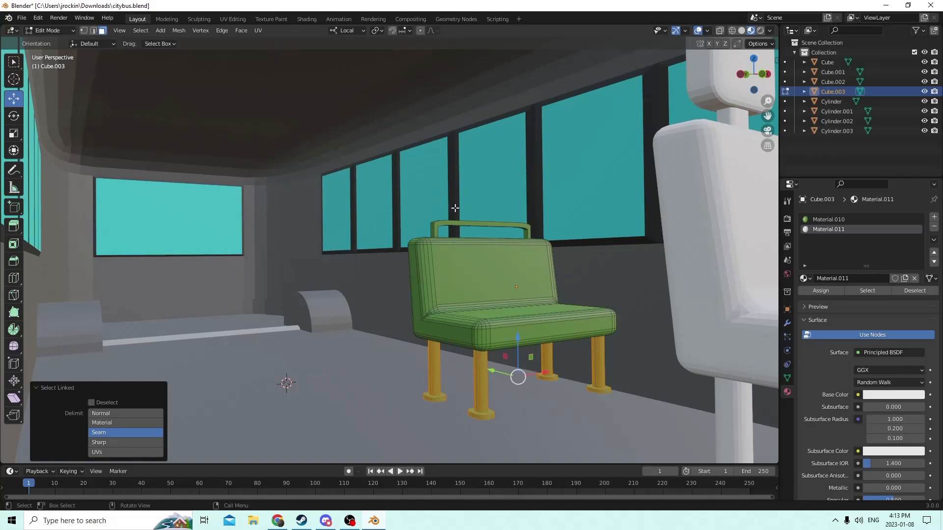
Step: Add a third material slot to the bench with a new material and set its base color to magenta
middle_click_drag(455, 208, 452, 205)
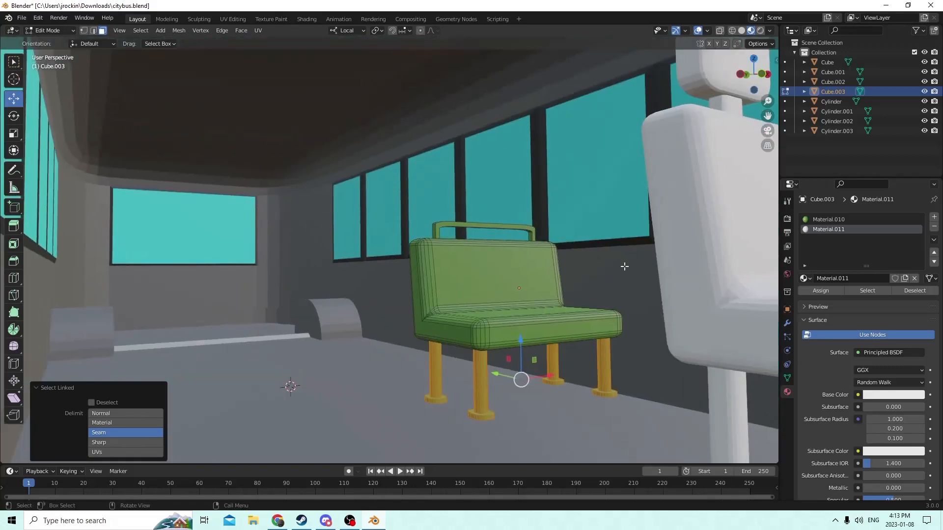
left_click(934, 218)
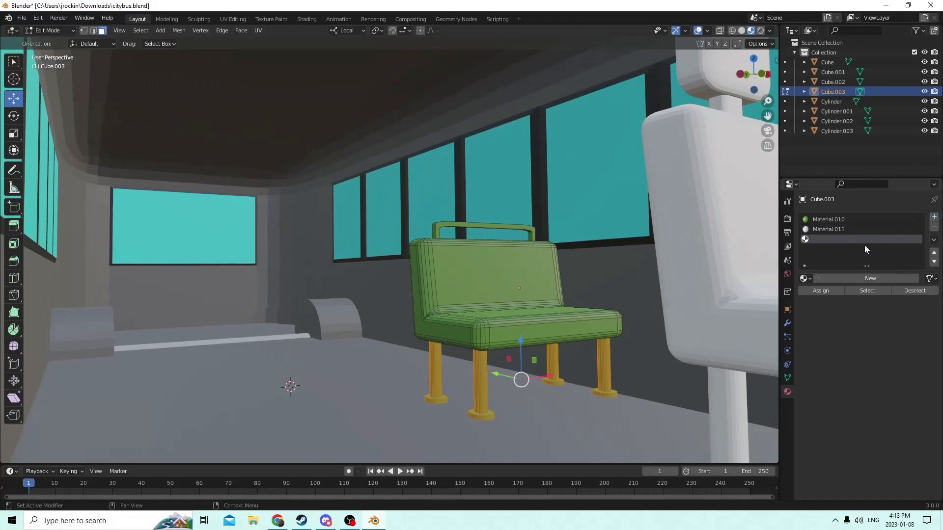
left_click(861, 278)
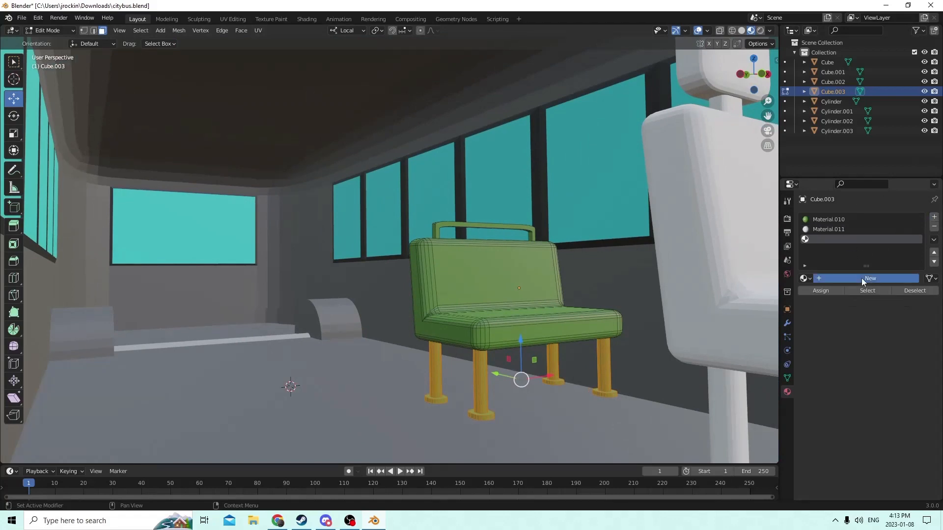
left_click(890, 396)
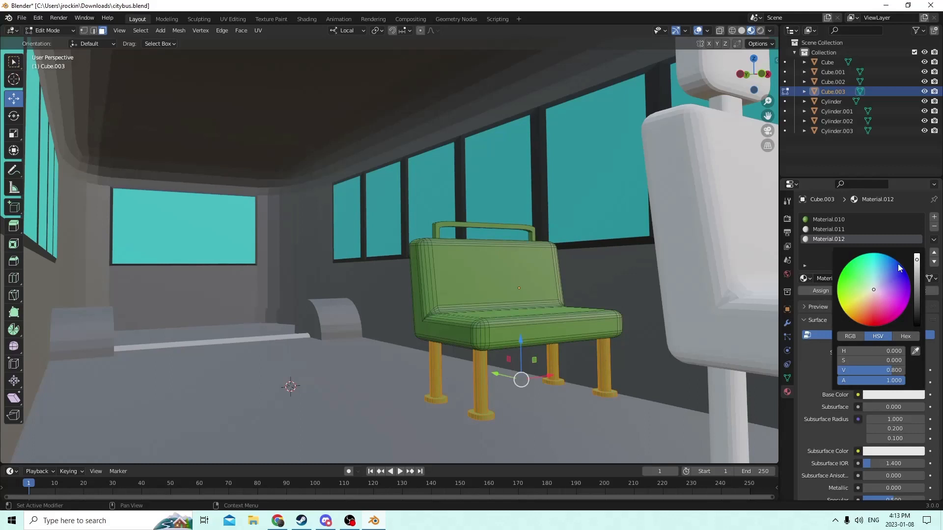
left_click_drag(873, 289, 889, 299)
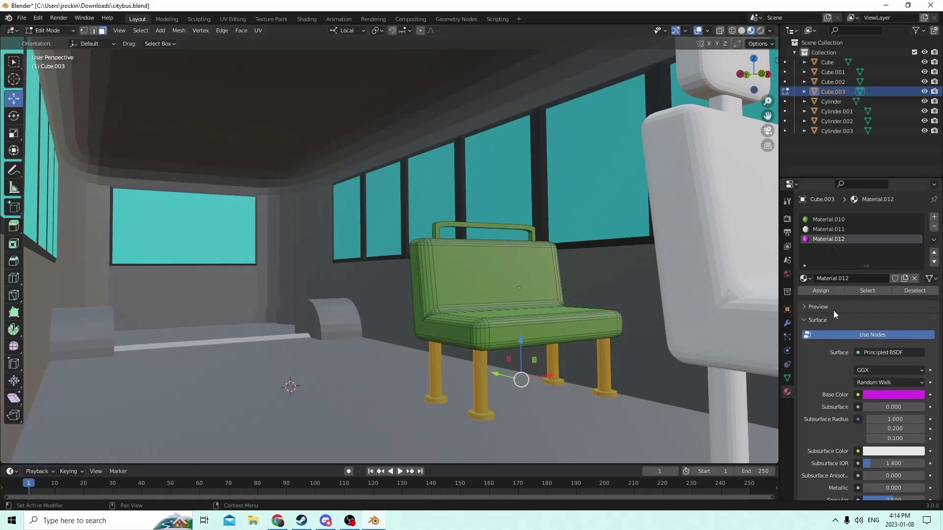
Step: Assign the magenta material to the selected bench legs and base plates, deselect them, and return to Object Mode
left_click(822, 291)
mouse_move(530, 254)
middle_mouse_down()
mouse_move(537, 262)
mouse_move(526, 263)
middle_mouse_up()
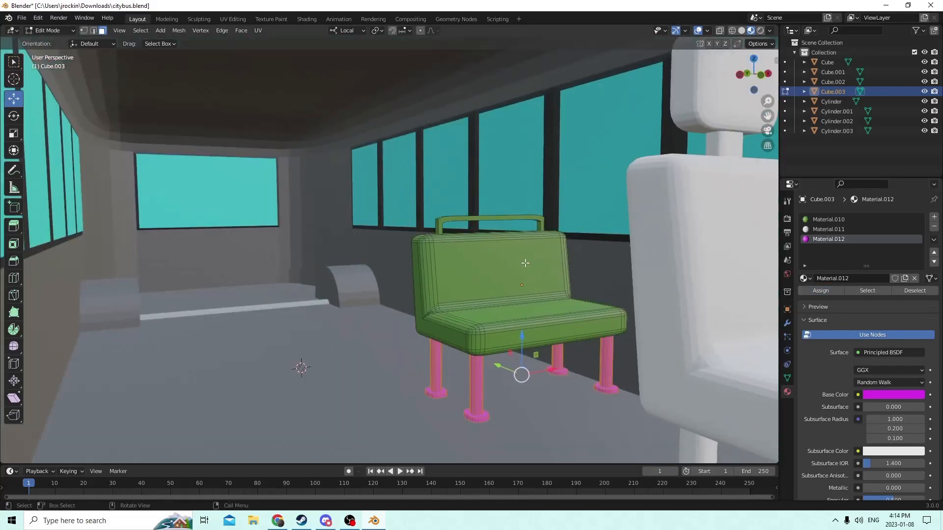
left_click(309, 305)
scroll(361, 317, "down", 1)
middle_click_drag(362, 317, 377, 325)
scroll(377, 324, "up", 1)
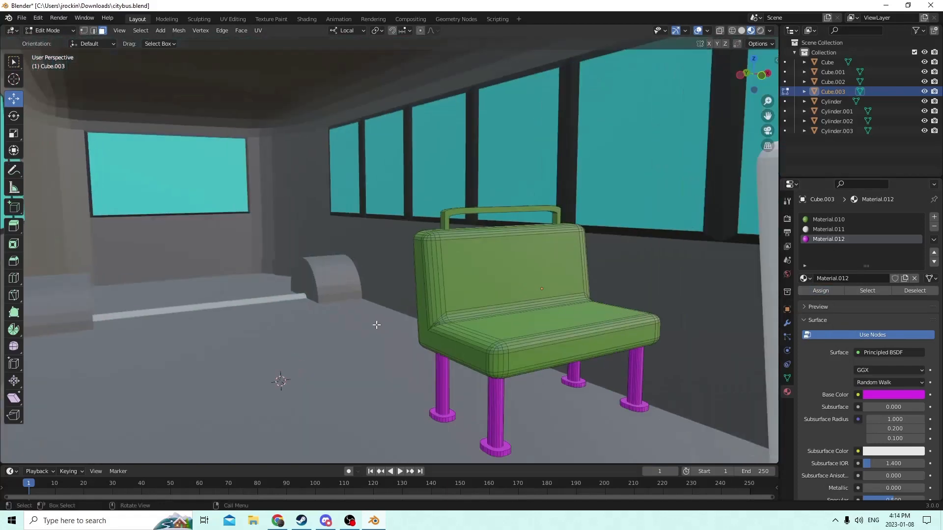
key("Tab")
scroll(400, 333, "down", 1)
scroll(379, 342, "up", 2)
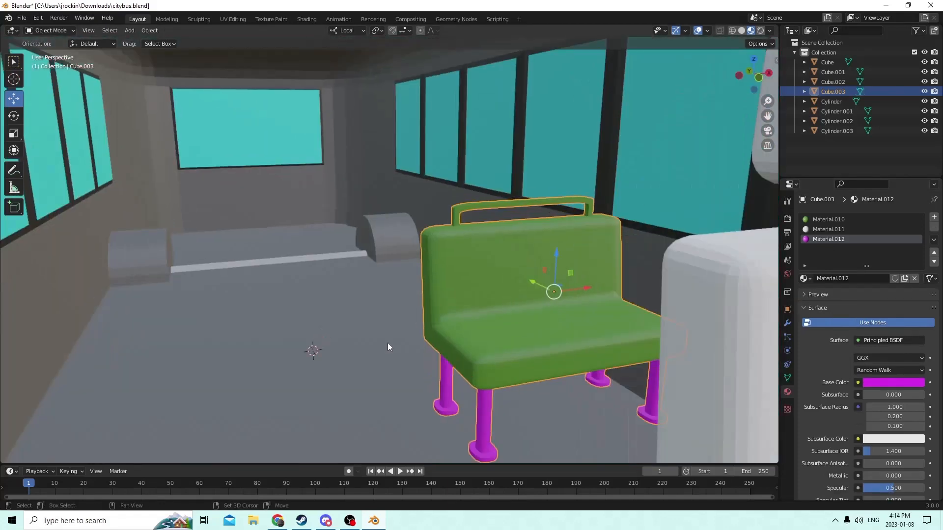
Step: Duplicate the colored bench in place and set the copy's X location to -0.023125 m across the aisle
key("shift+d")
key("Escape")
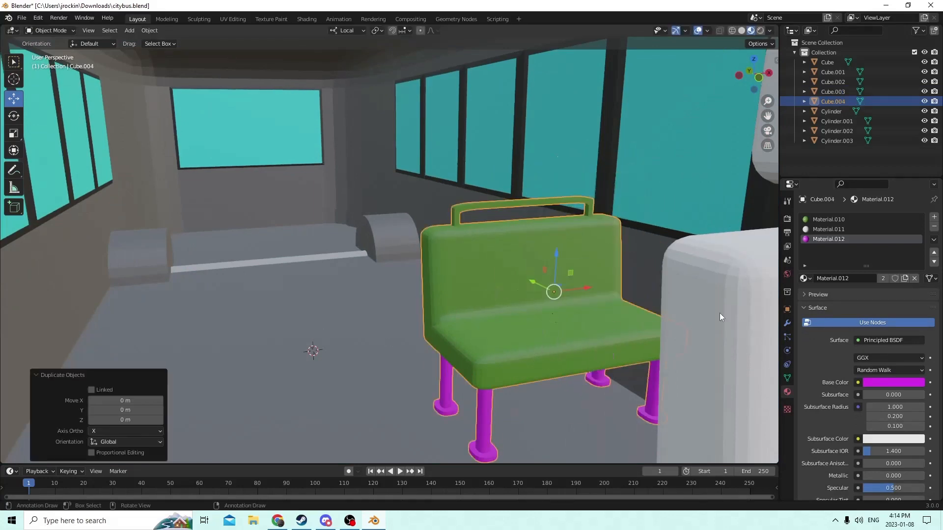
left_click(787, 310)
left_click(859, 248)
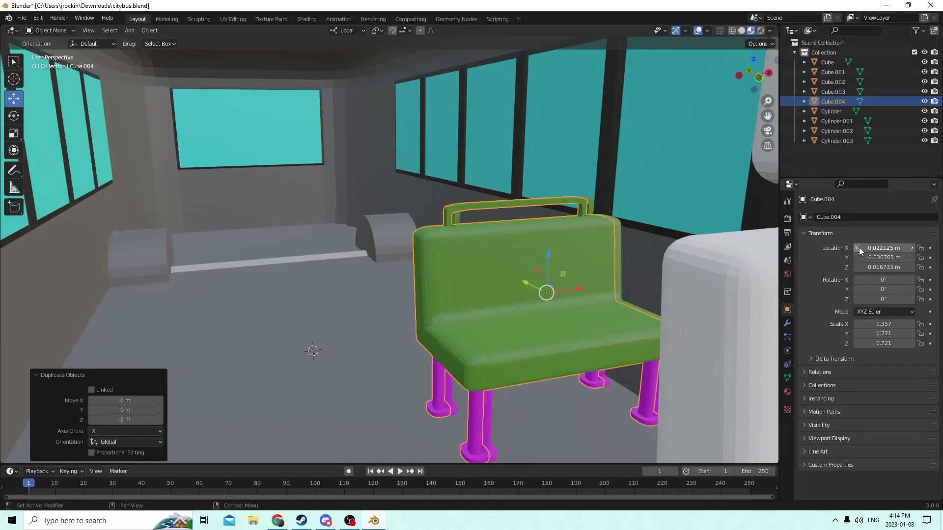
left_click(912, 249)
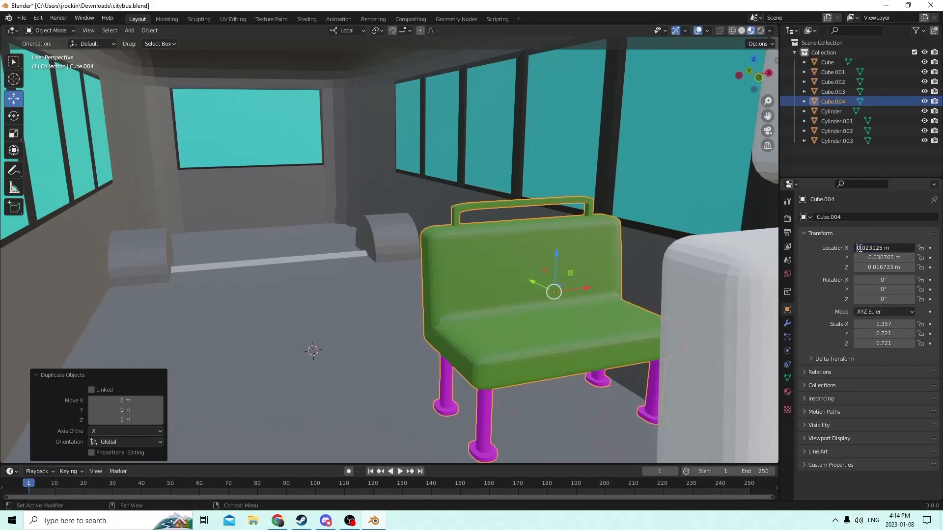
type("-")
key("Return")
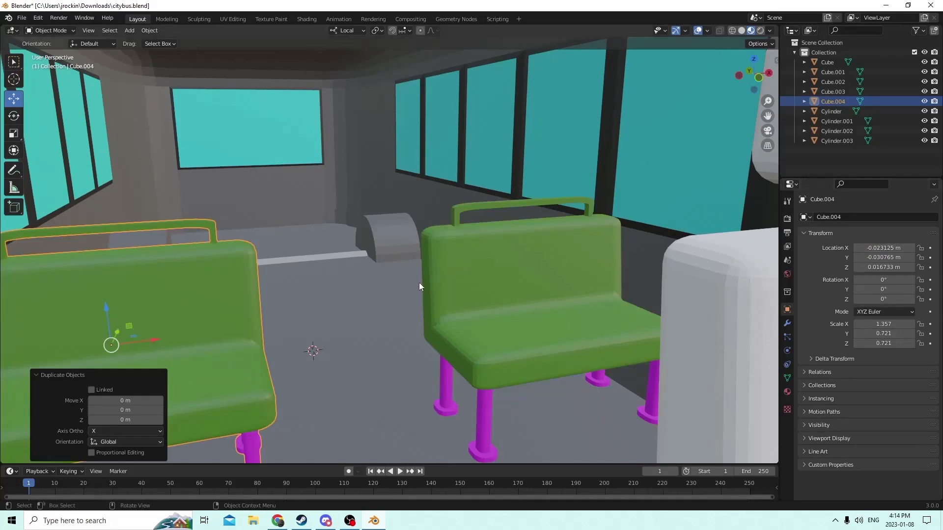
left_click(239, 327)
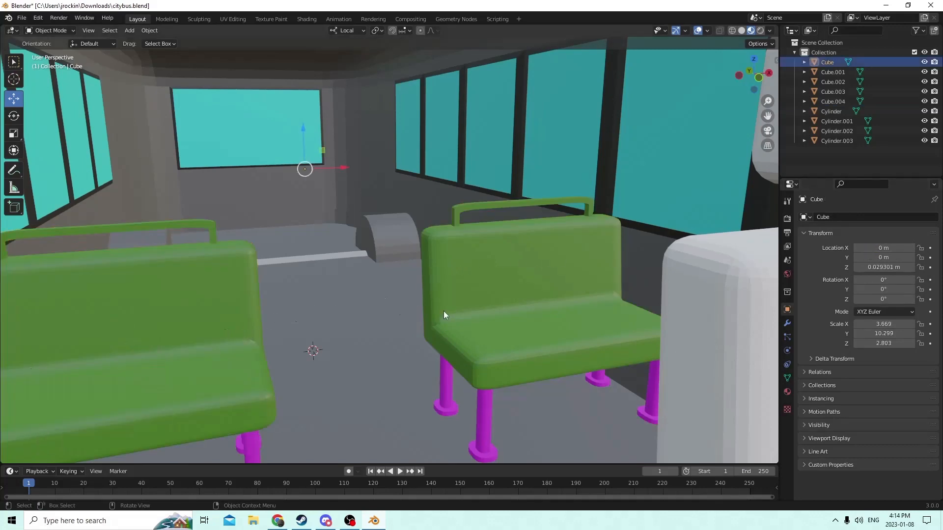
Step: Shift the original bench about 0.00018 m toward the aisle along X and delete the bench copy across the aisle
middle_click_drag(443, 310, 415, 314)
scroll(594, 265, "down", 1)
middle_click_drag(593, 285, 626, 287)
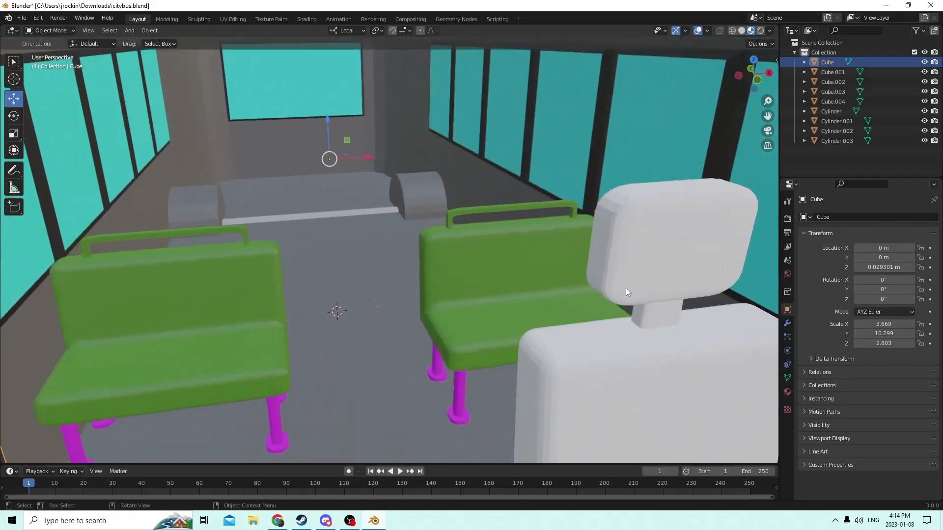
scroll(619, 286, "up", 1)
left_click(494, 272)
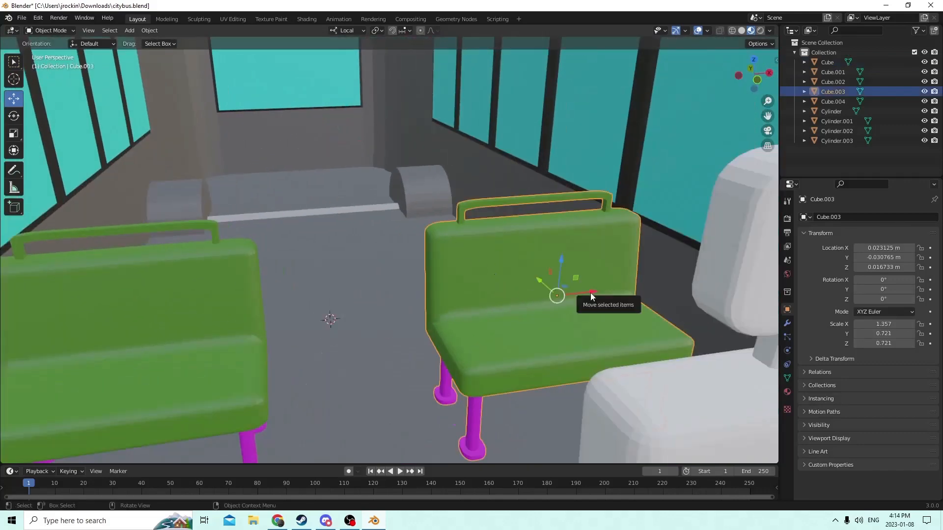
left_click_drag(591, 296, 542, 300)
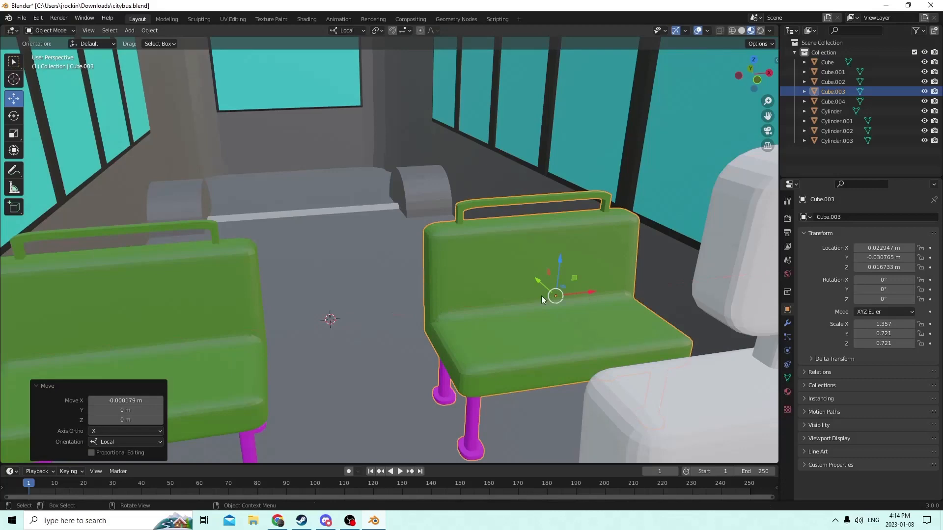
left_click(206, 304)
key("Delete")
middle_click_drag(255, 283, 376, 224)
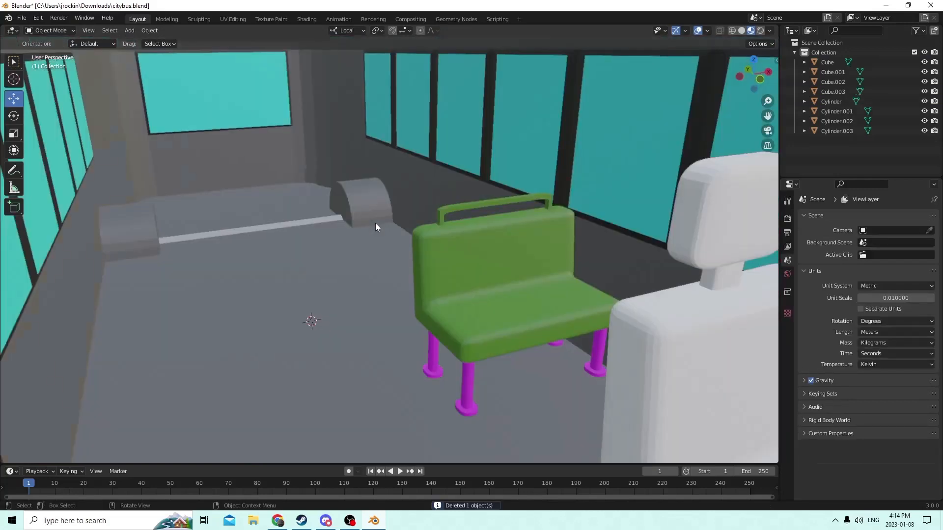
Step: Duplicate the shifted bench in place and set the copy's X location to -0.022947 m
left_click(493, 276)
middle_click_drag(493, 275, 461, 276)
key("shift+d")
right_click(506, 241)
middle_click_drag(507, 245, 485, 253)
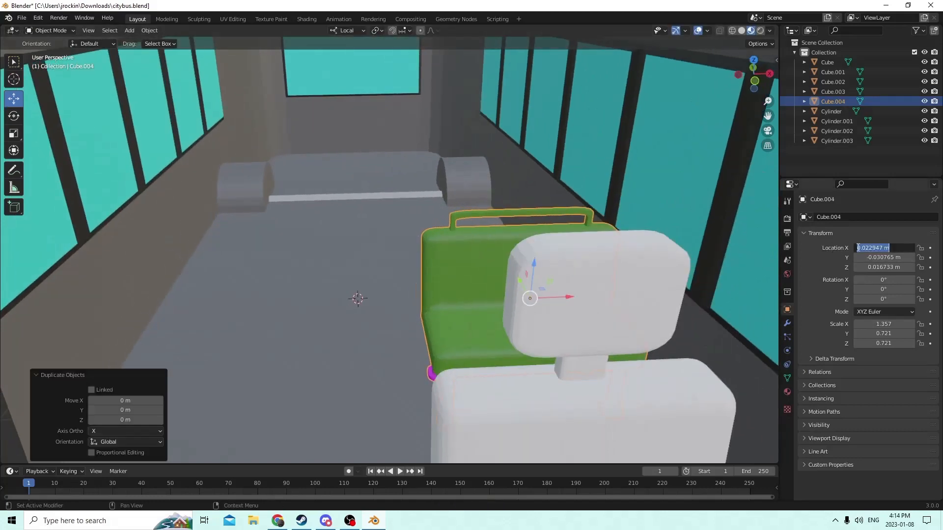
type("-")
key("Return")
Step: Select both benches and move them together toward the driver's seat to a Y location of about -0.0334 m
middle_click_drag(485, 256, 514, 255)
left_click(441, 297)
left_click(288, 370, "shift")
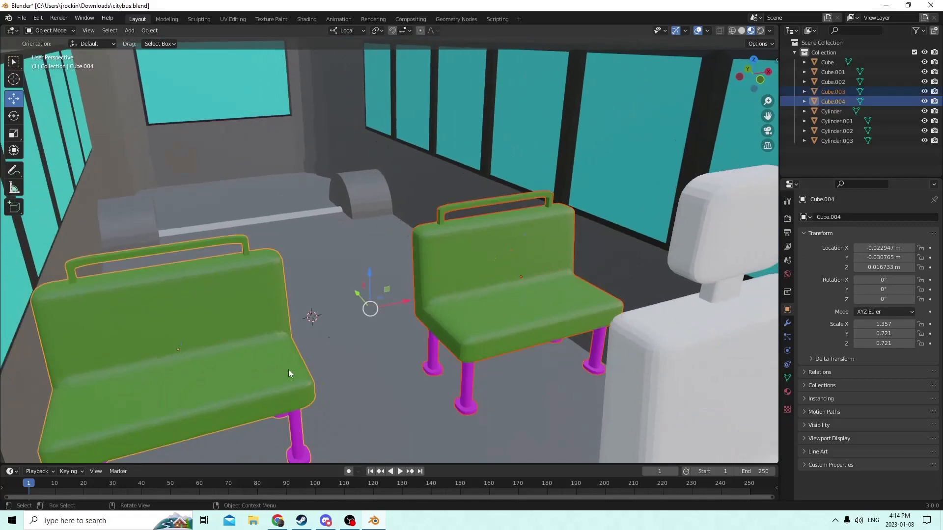
middle_click_drag(287, 369, 336, 370)
left_click_drag(373, 299, 384, 301)
scroll(384, 301, "down", 5)
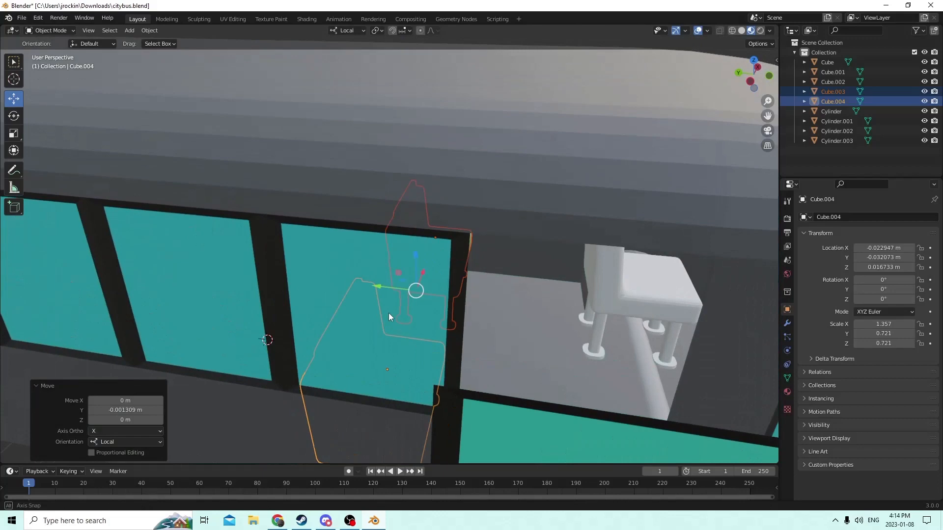
middle_click_drag(389, 316, 380, 308)
left_click_drag(375, 288, 387, 289)
middle_click_drag(382, 289, 305, 287)
scroll(334, 285, "up", 3)
Step: Duplicate the bench pair and move the copies about 0.032 m along Y toward the rear as a second row
key("shift+d")
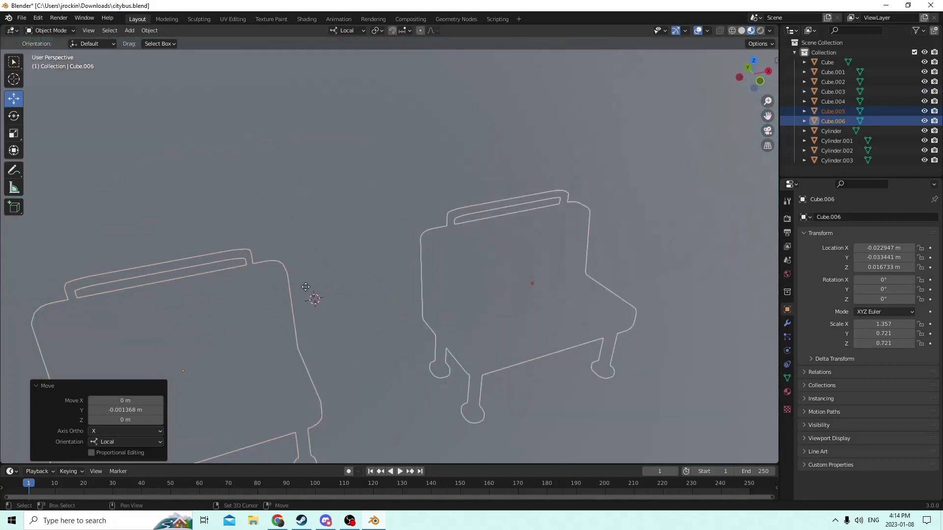
key("Escape")
scroll(317, 271, "up", 2)
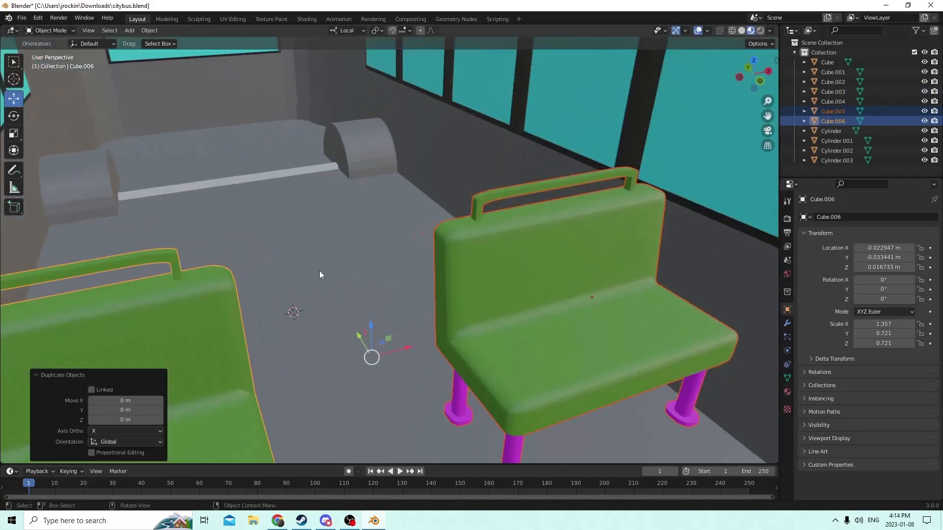
left_click_drag(358, 339, 282, 202)
mouse_move(283, 200)
middle_mouse_down()
mouse_move(354, 193)
mouse_move(272, 206)
middle_mouse_up()
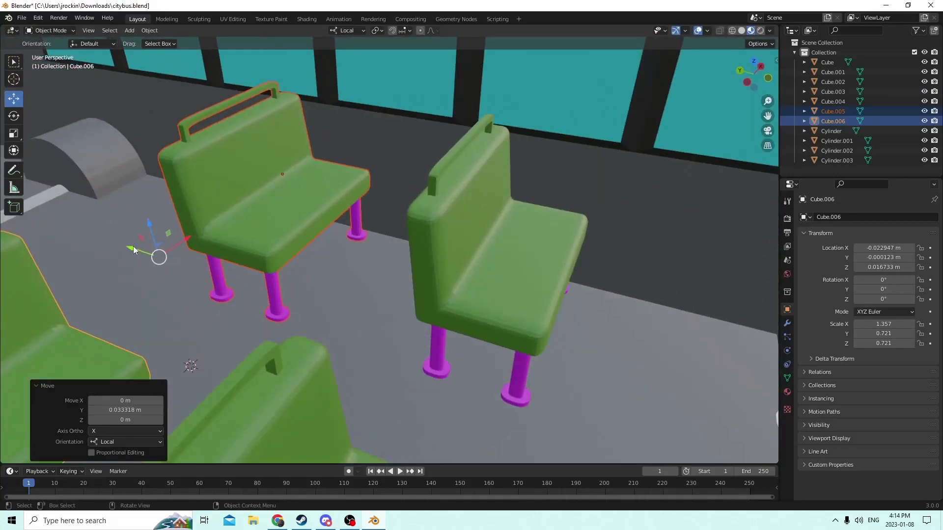
left_click_drag(134, 250, 143, 251)
middle_click_drag(144, 252, 87, 228)
Step: Duplicate the second bench row and move the copies about 0.0258 m along Y toward the rear as a third row
key("shift+d")
right_click(192, 146)
middle_click_drag(191, 146, 187, 173)
left_click_drag(349, 131, 347, 45)
middle_click_drag(364, 76, 580, 477)
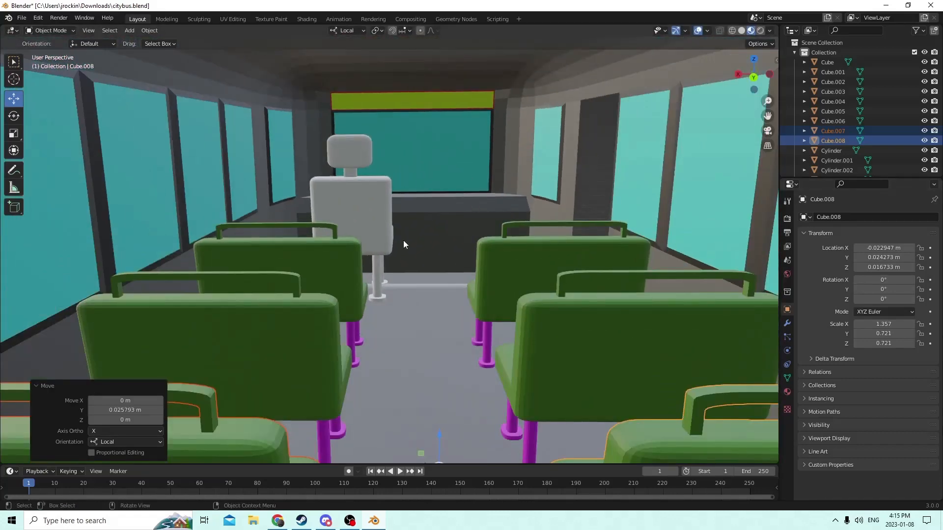
middle_click_drag(403, 244, 476, 269)
scroll(458, 299, "down", 3)
scroll(458, 293, "down", 2)
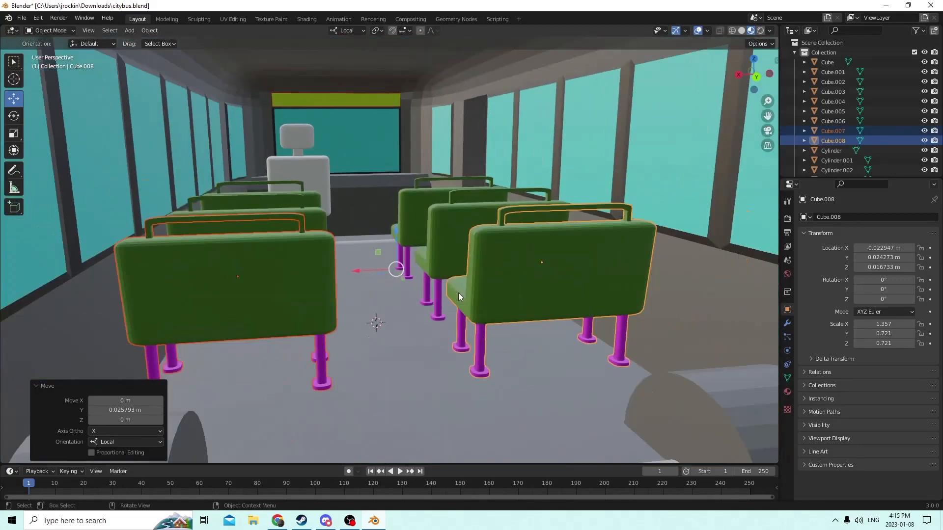
middle_click_drag(397, 269, 400, 279)
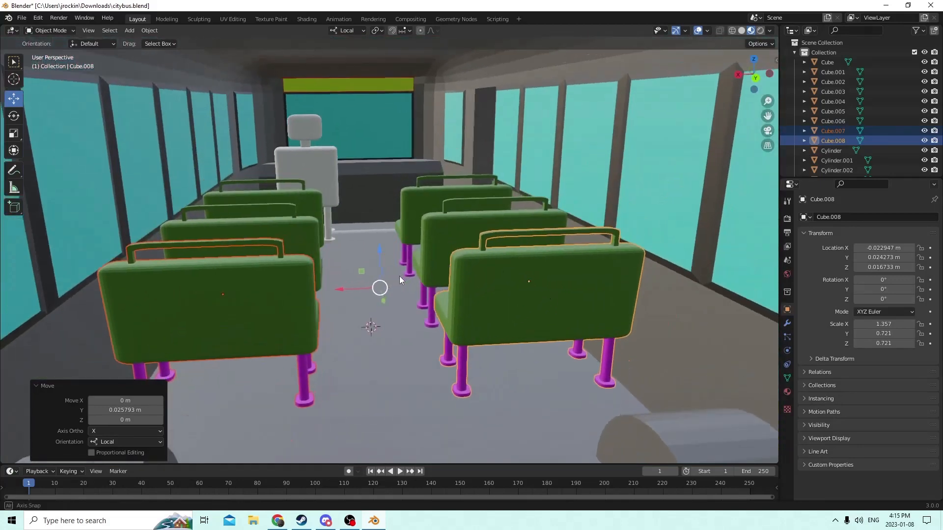
Step: Move the rearmost bench pair about 0.0034 m further back along Y to even out the row spacing
left_click(447, 224, "shift")
left_click(303, 221, "shift")
left_click(305, 198, "shift")
left_click(402, 226, "shift")
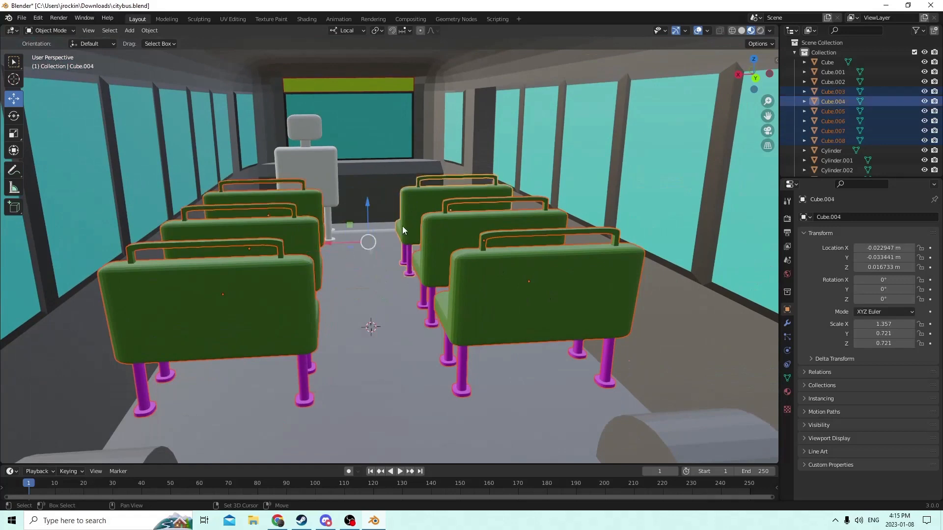
middle_click_drag(402, 226, 411, 290)
left_click(340, 322)
left_click(528, 318, "shift")
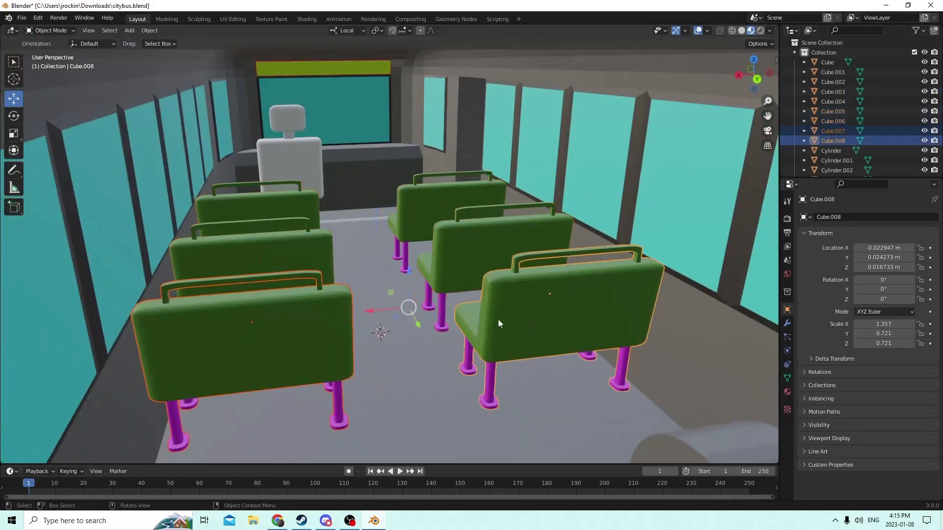
left_click_drag(419, 326, 429, 332)
middle_click_drag(429, 334, 420, 332)
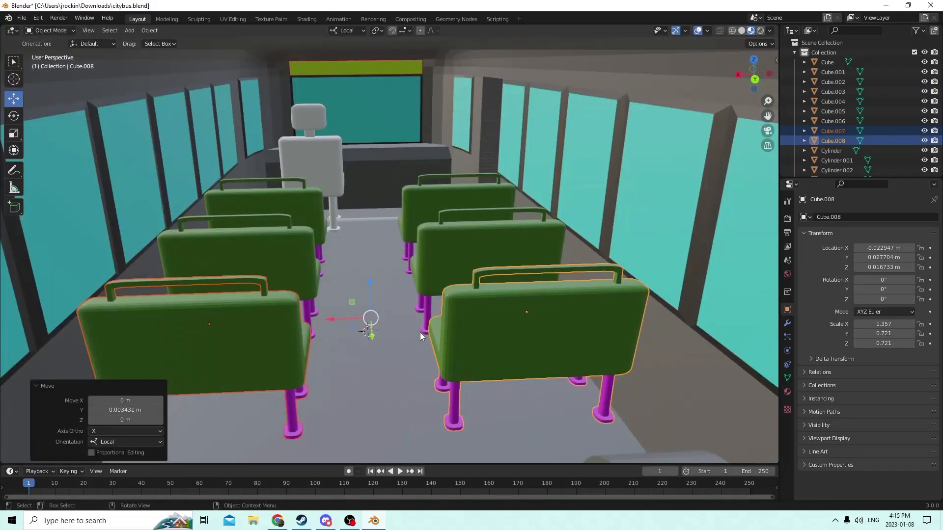
Step: Select all six benches with the bus body as the active object and join them into one mesh
left_click(442, 258, "shift")
left_click(304, 231, "shift")
left_click(295, 193, "shift")
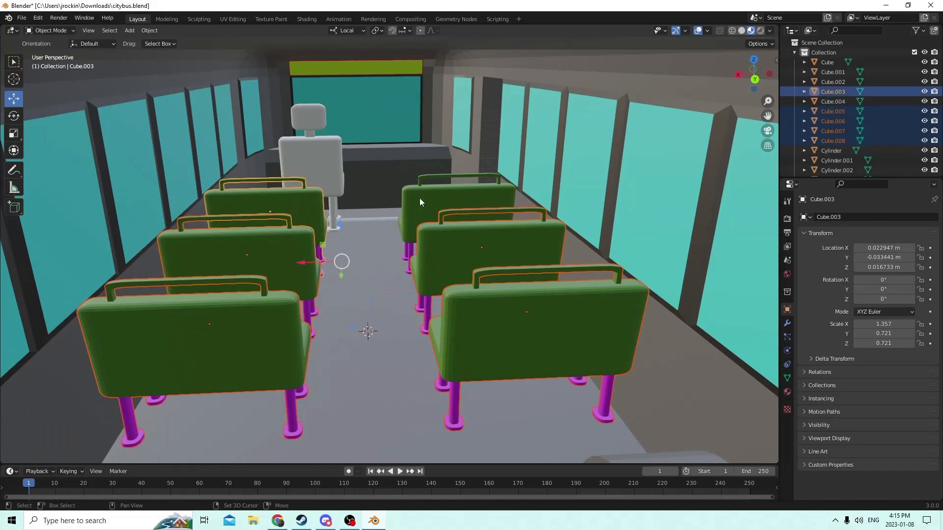
left_click(419, 199, "shift")
left_click(357, 324, "shift")
key("ctrl+j")
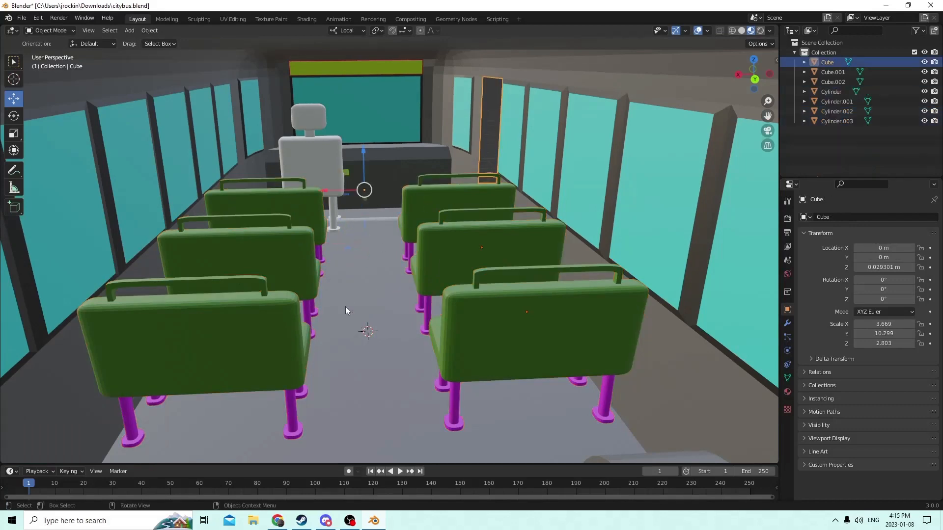
middle_click_drag(346, 306, 469, 250)
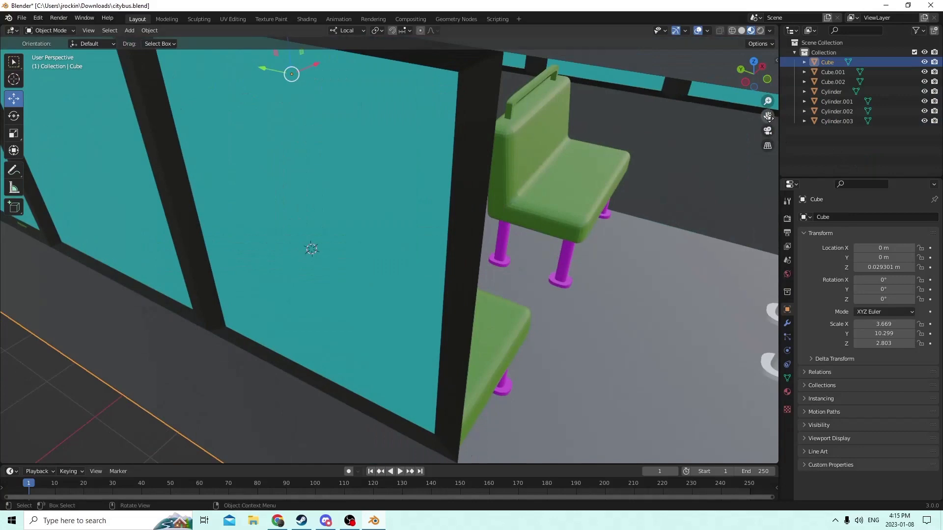
Step: Join the white driver's seat into the bus body, with the body as the active object
left_click_drag(768, 117, 759, 121)
mouse_move(610, 198)
middle_mouse_down()
mouse_move(628, 184)
mouse_move(600, 196)
middle_mouse_up()
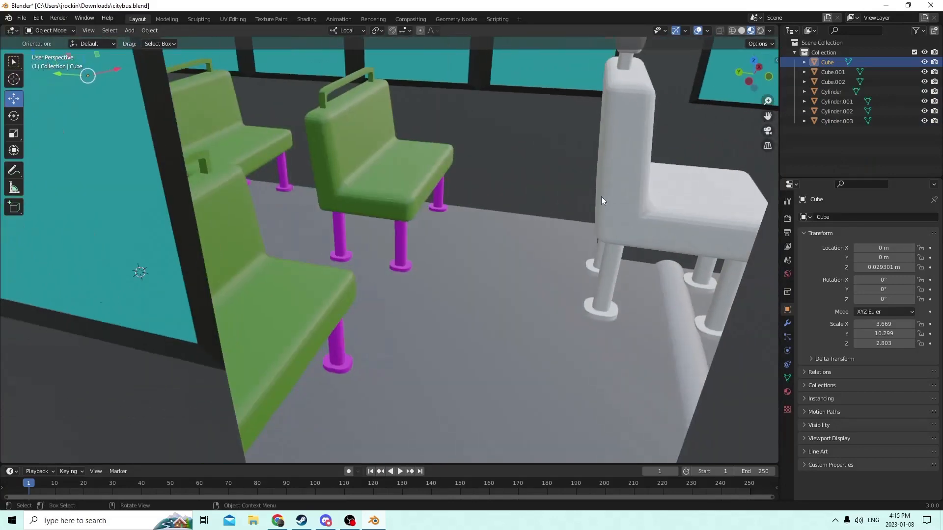
left_click(619, 193)
left_click(514, 288, "shift")
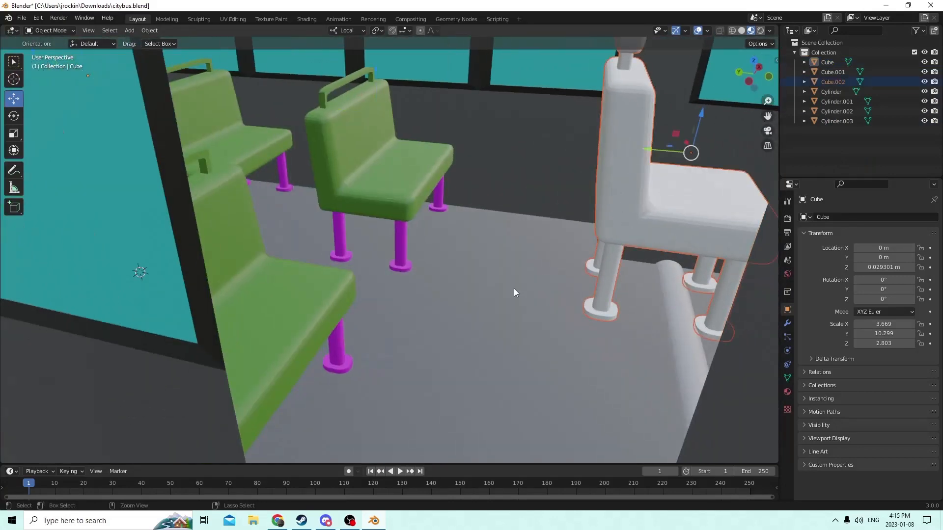
key("ctrl+j")
middle_click_drag(517, 287, 471, 321)
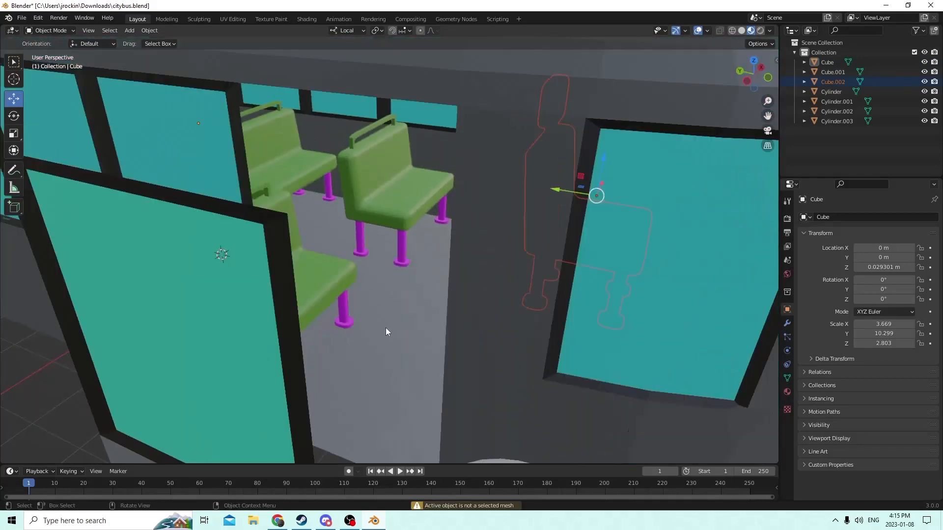
left_click(397, 328, "shift")
mouse_move(400, 328)
middle_mouse_down()
mouse_move(426, 327)
mouse_move(414, 330)
middle_mouse_up()
key("ctrl+j")
Step: In Edit Mode, select the linked faces of the driver's seat's four legs and base plates, undoing the accidental bus body selection
middle_click_drag(498, 197, 528, 183)
key("Tab")
scroll(614, 209, "down", 4)
scroll(591, 212, "up", 3)
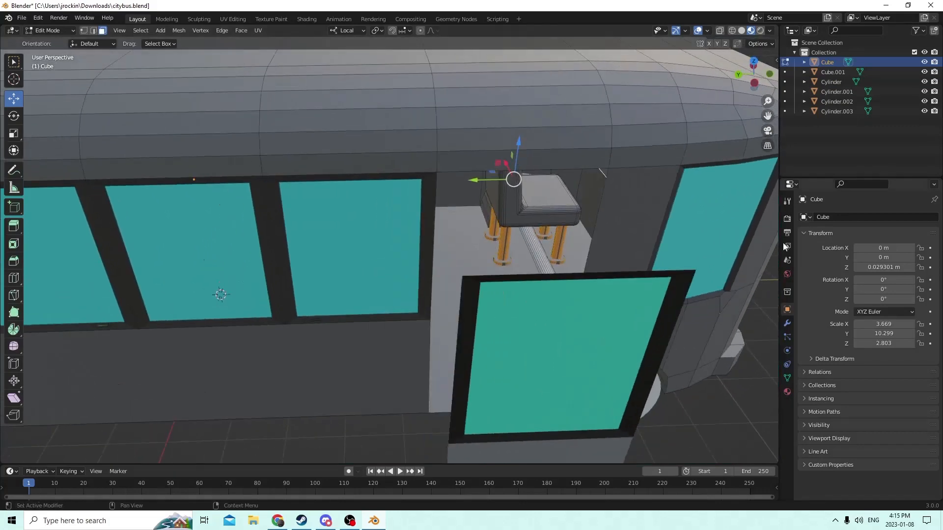
left_click(546, 265)
key("l")
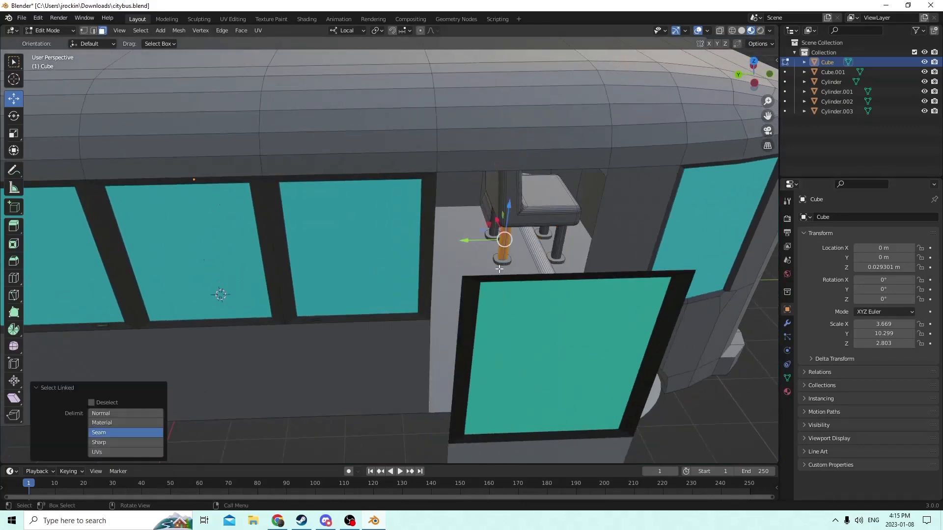
key("l")
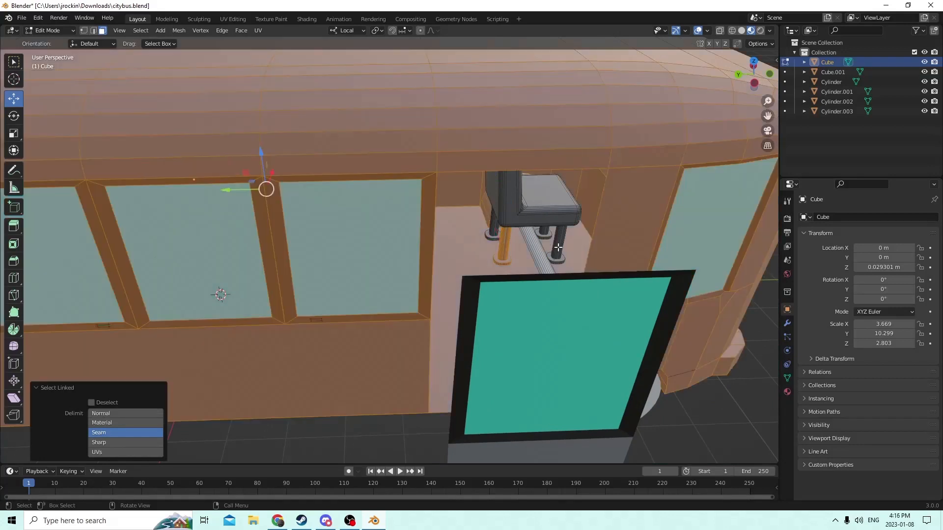
left_click(37, 23)
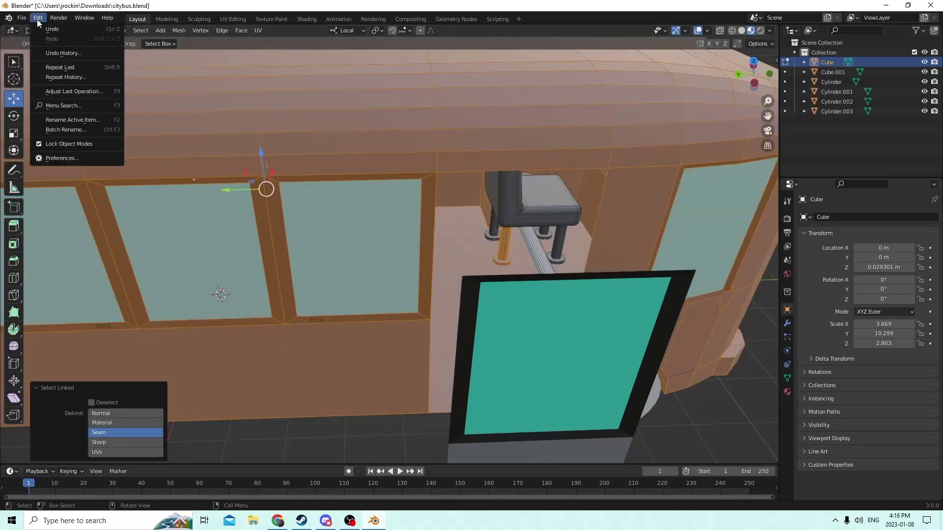
left_click(66, 31)
key("shift+l")
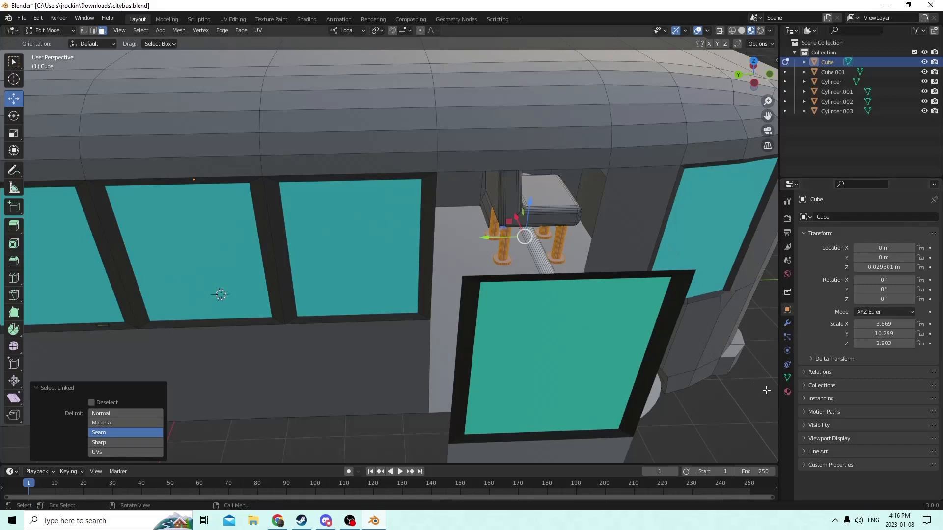
Step: Add a new material with a red base color and assign it to the driver's seat's selected legs and base plates
left_click(787, 391)
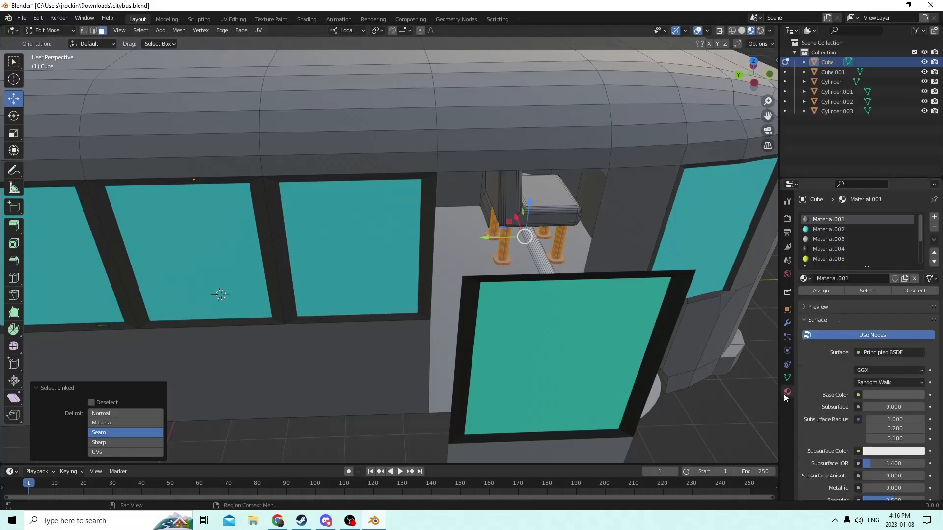
left_click(934, 219)
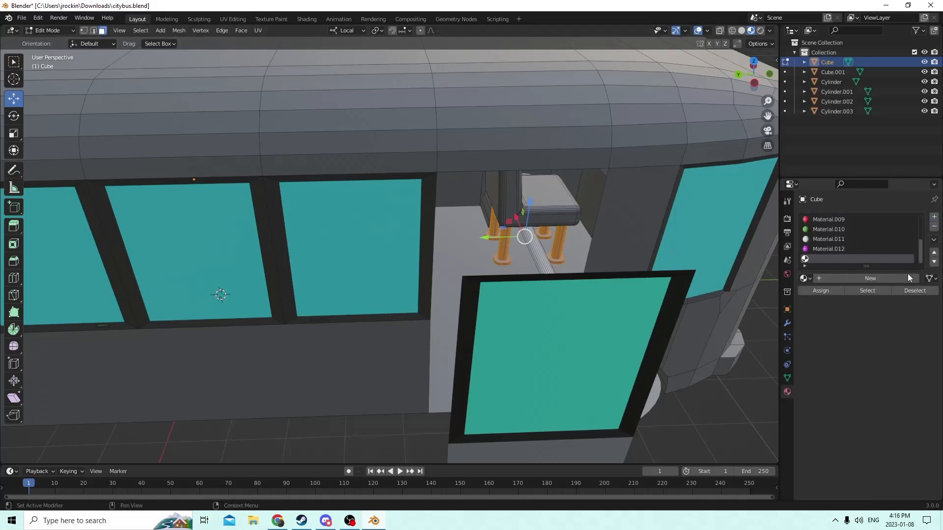
left_click(874, 278)
left_click(880, 395)
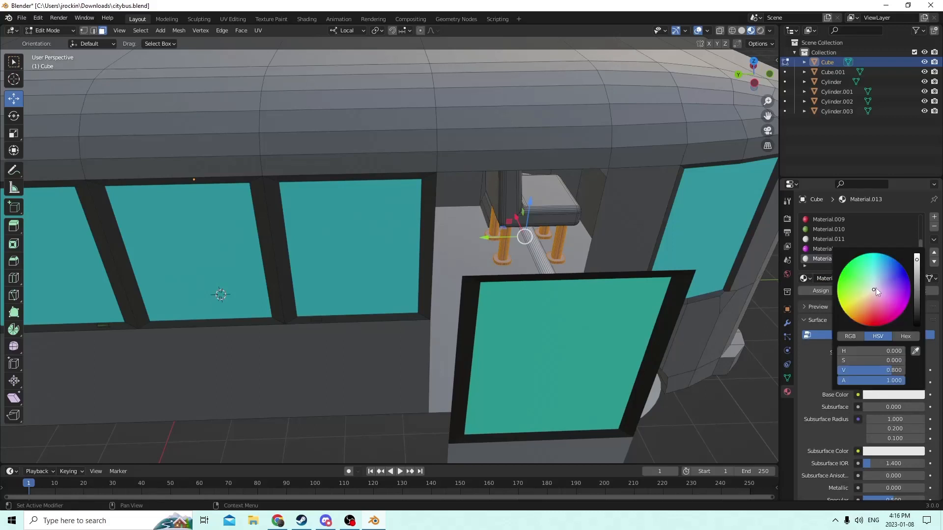
left_click_drag(875, 289, 878, 314)
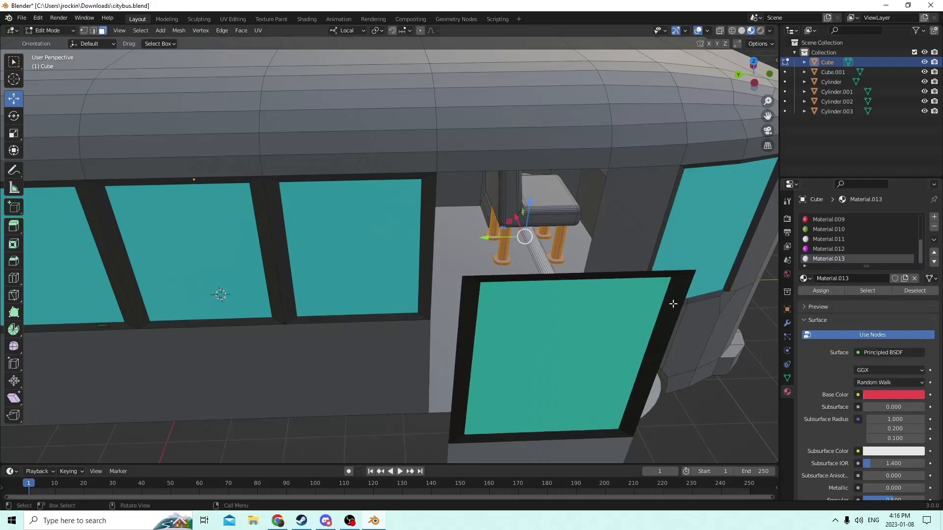
Step: Select the driver's seat cushion and backrest as linked faces and assign them a new material with a darkened green base color
middle_click_drag(521, 221, 508, 206)
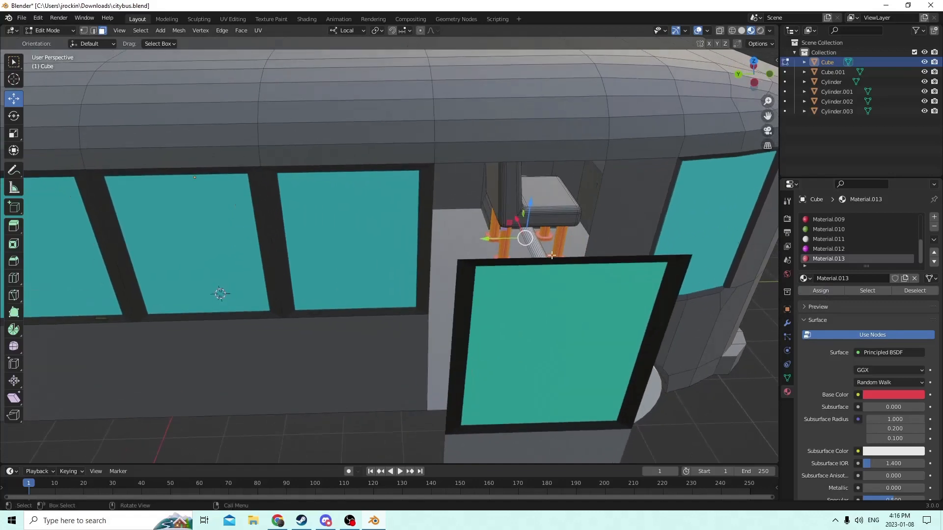
key("l")
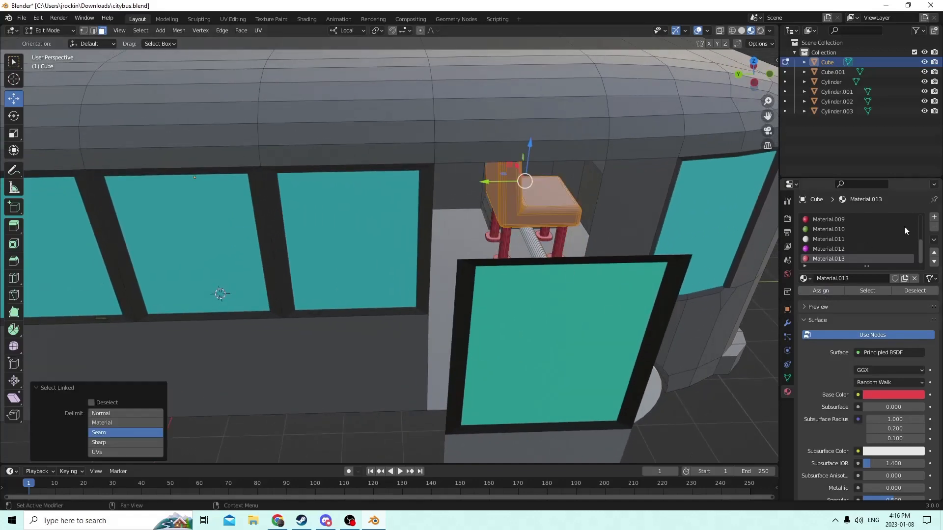
left_click(934, 217)
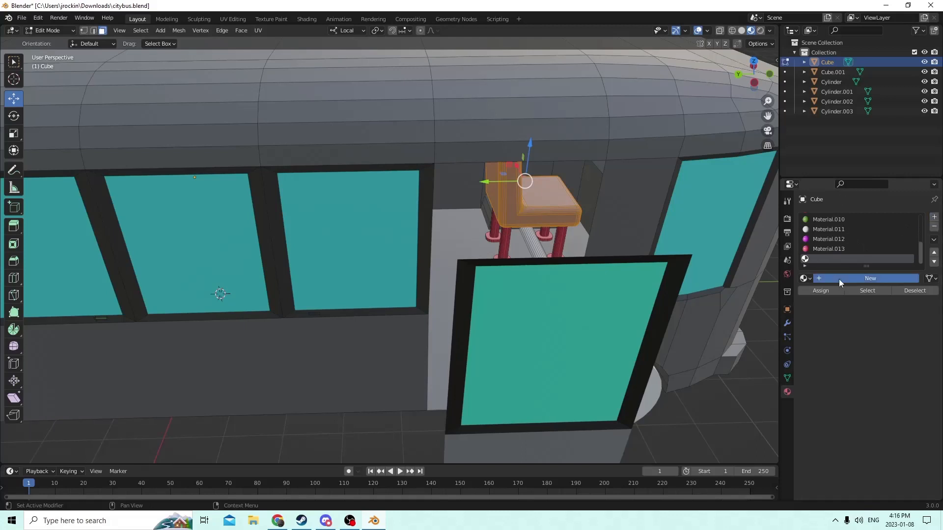
left_click(838, 279)
left_click(873, 399)
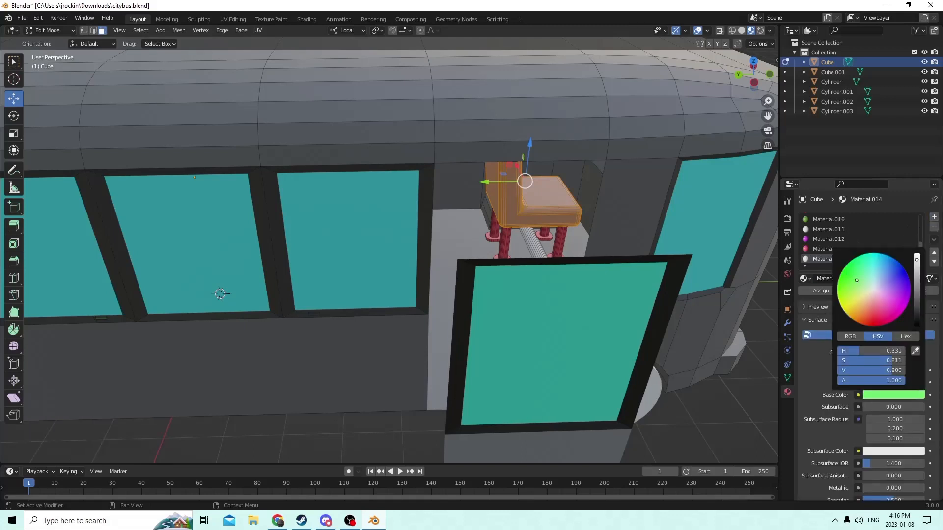
left_click_drag(916, 257, 916, 292)
left_click(820, 290)
Step: Examine the recolored driver's seat and the bench rows inside the bus
middle_click_drag(613, 255, 542, 254)
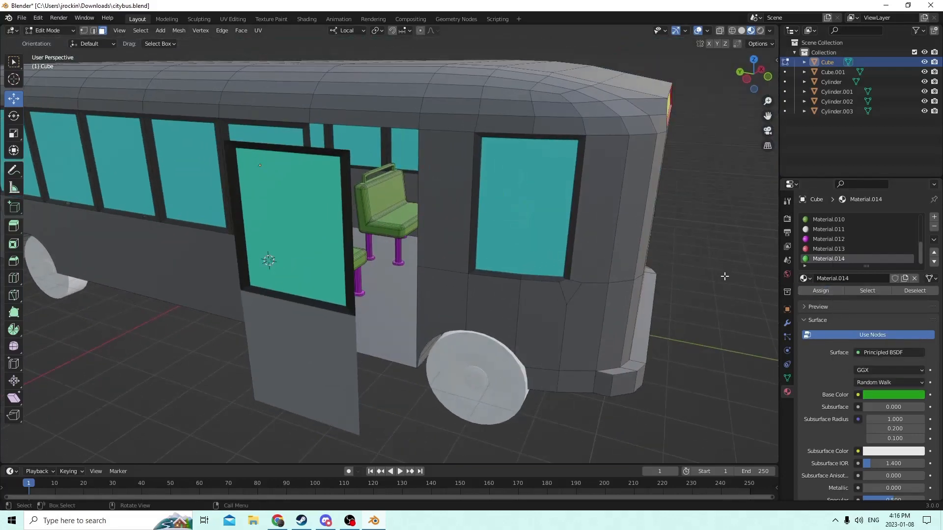
scroll(707, 277, "up", 3)
middle_click_drag(675, 277, 671, 299)
scroll(505, 202, "up", 2)
middle_click_drag(496, 198, 498, 196)
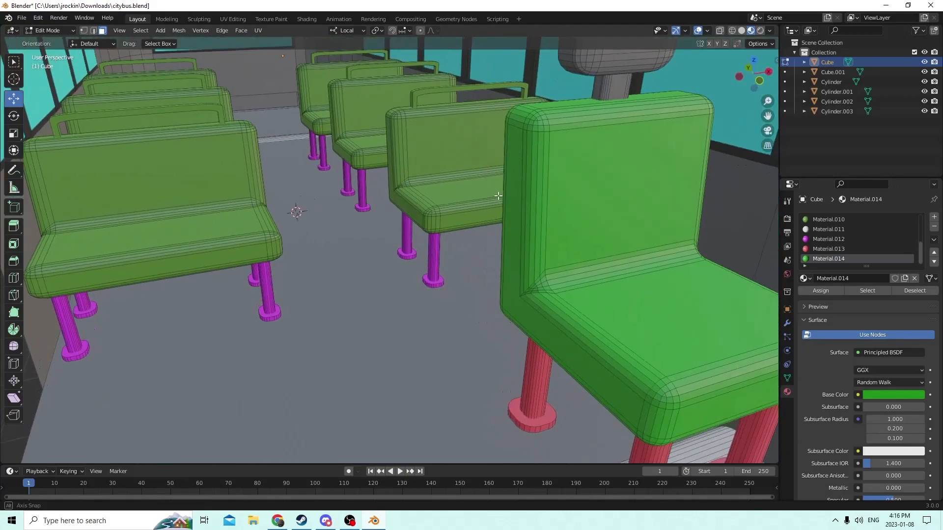
scroll(789, 218, "down", 2)
scroll(557, 233, "down", 3)
middle_click_drag(557, 232, 591, 231)
scroll(511, 234, "down", 2)
scroll(511, 234, "down", 2)
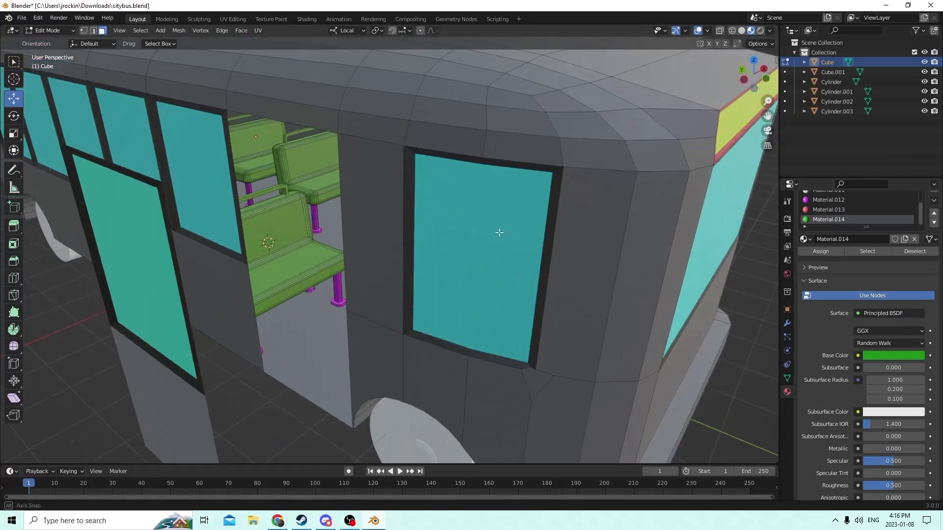
Step: Examine the bus exterior and the open entrance from several angles, selecting the floor face near the driver's seat
middle_click_drag(499, 173, 484, 224)
scroll(484, 223, "down", 3)
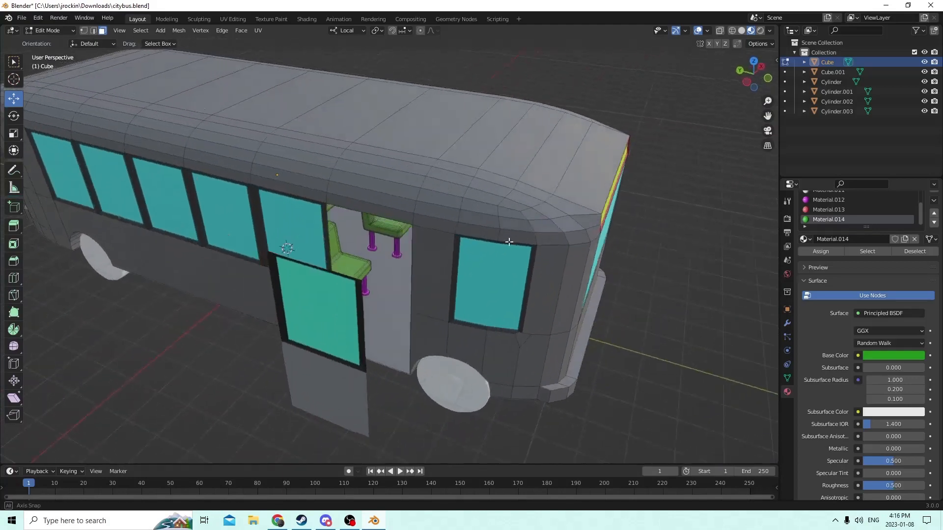
scroll(549, 234, "up", 3)
mouse_move(509, 242)
middle_mouse_down()
mouse_move(568, 227)
mouse_move(452, 232)
mouse_move(527, 252)
mouse_move(540, 244)
mouse_move(444, 233)
mouse_move(455, 253)
mouse_move(532, 234)
mouse_move(553, 240)
mouse_move(503, 244)
mouse_move(455, 226)
mouse_move(579, 221)
mouse_move(522, 231)
mouse_move(497, 251)
middle_mouse_up()
scroll(453, 232, "down", 4)
scroll(502, 243, "up", 4)
scroll(527, 252, "up", 3)
scroll(540, 244, "up", 2)
scroll(522, 244, "up", 2)
scroll(503, 246, "up", 8)
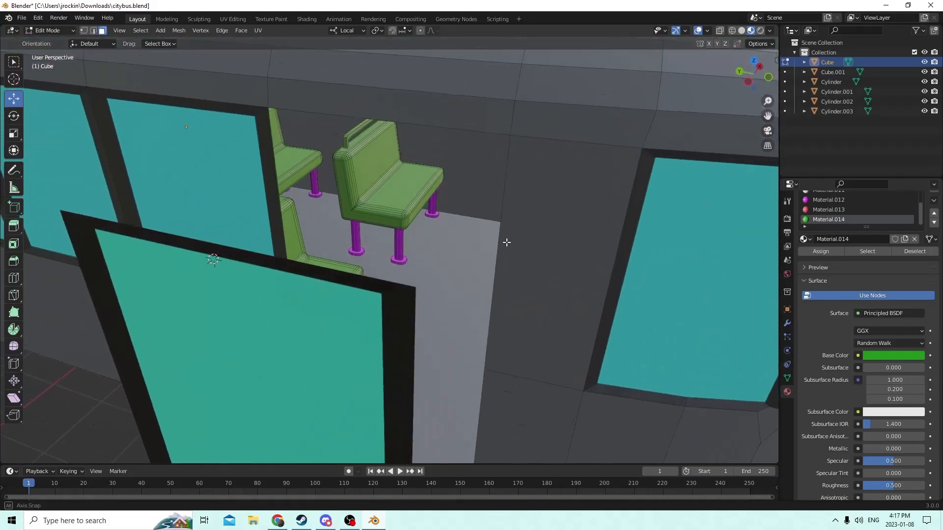
scroll(508, 256, "down", 7)
middle_click_drag(503, 260, 747, 318)
scroll(581, 249, "up", 5)
middle_click_drag(613, 299, 515, 328)
left_click(555, 260)
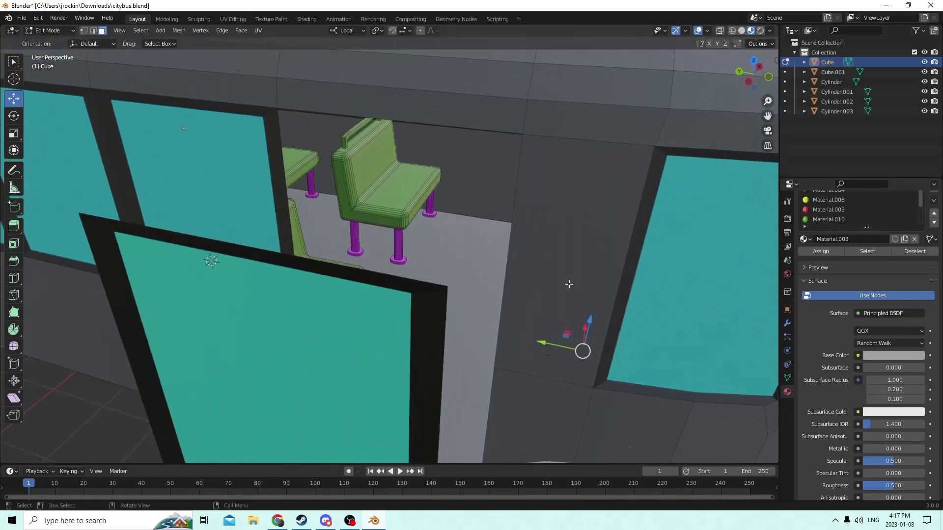
scroll(568, 279, "down", 4)
scroll(614, 287, "up", 4)
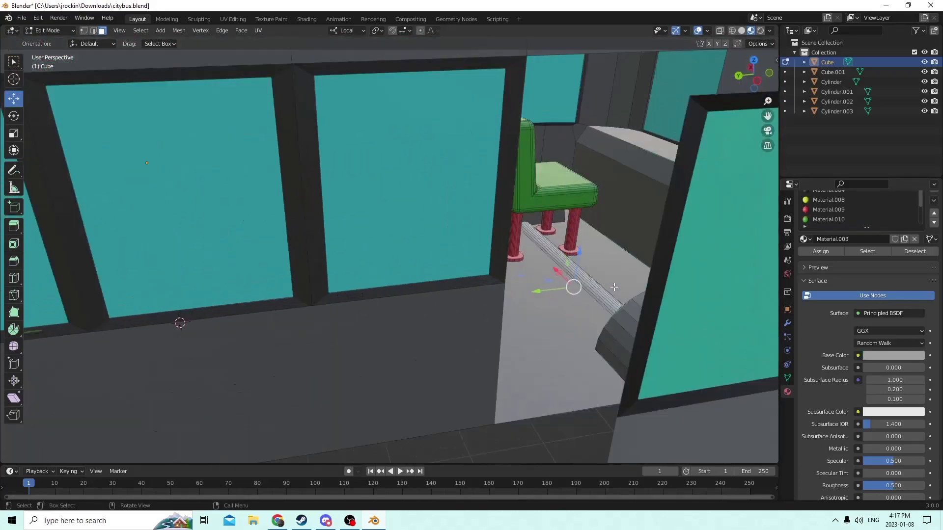